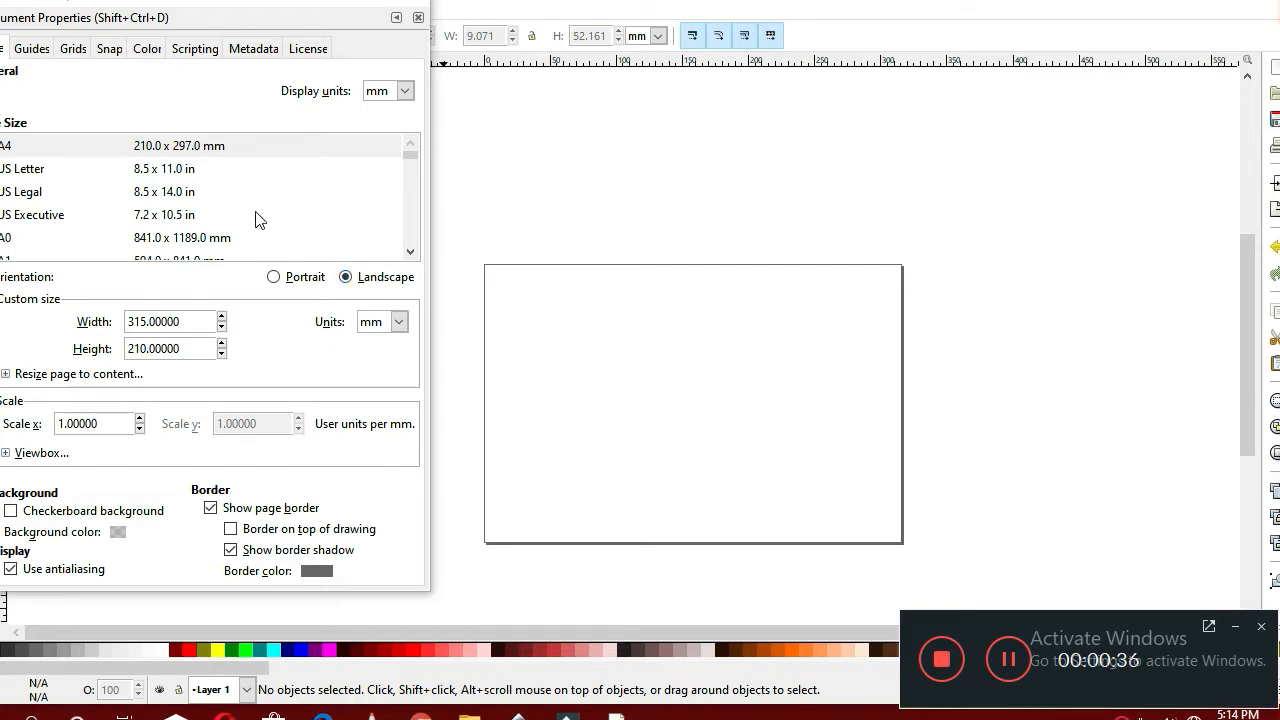
Switch the page orientation to portrait, try to return it to landscape, and close the document properties
scroll(250, 217, down, 3)
scroll(250, 217, up, 3)
click(277, 279)
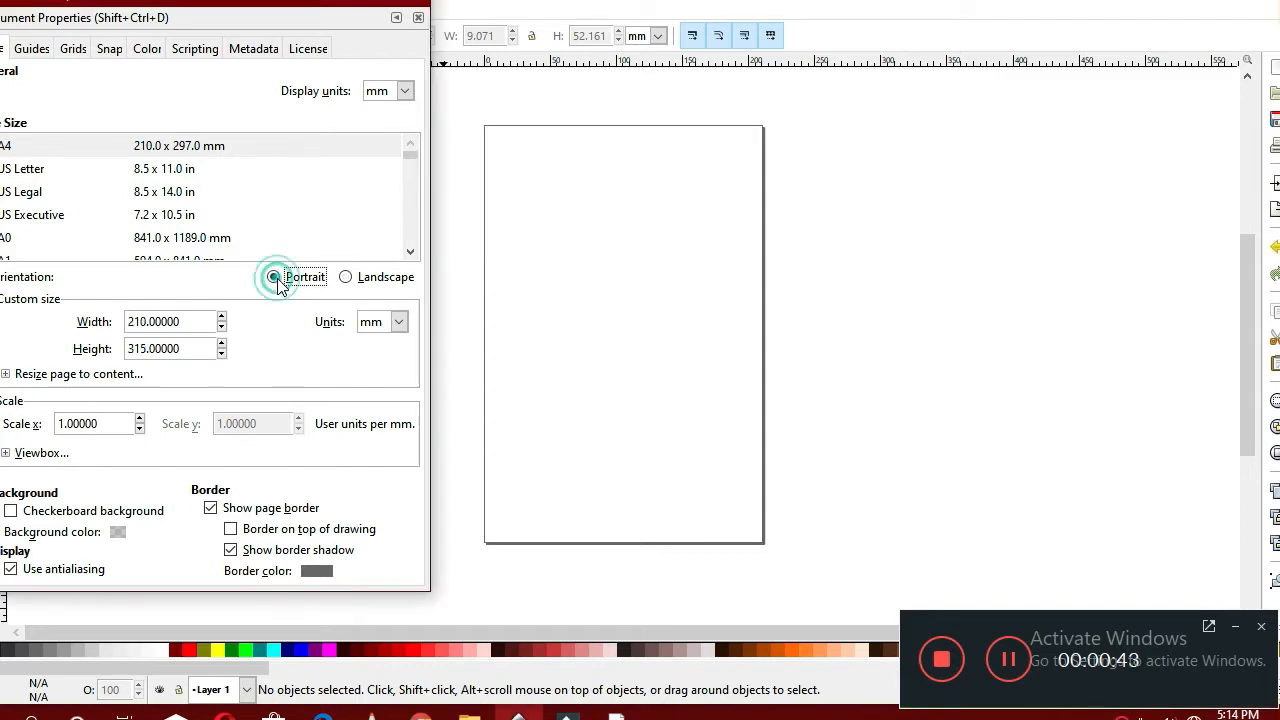
click(350, 277)
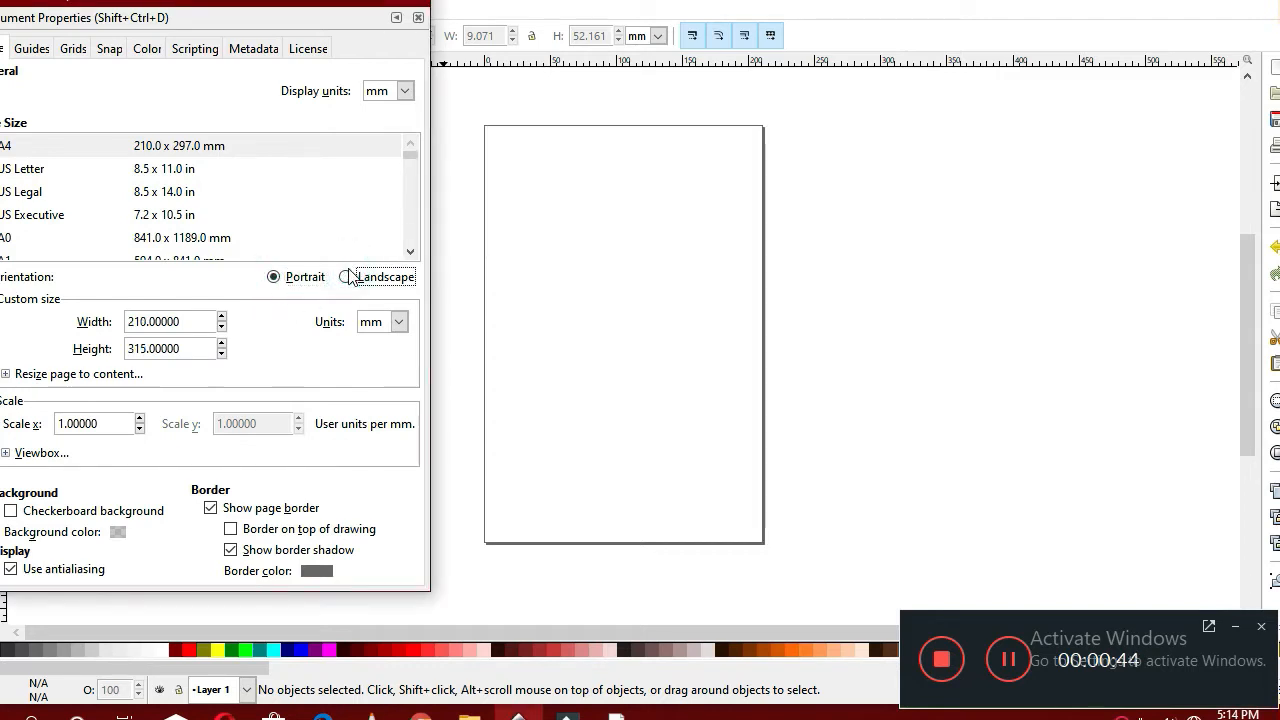
click(346, 278)
click(344, 279)
click(345, 283)
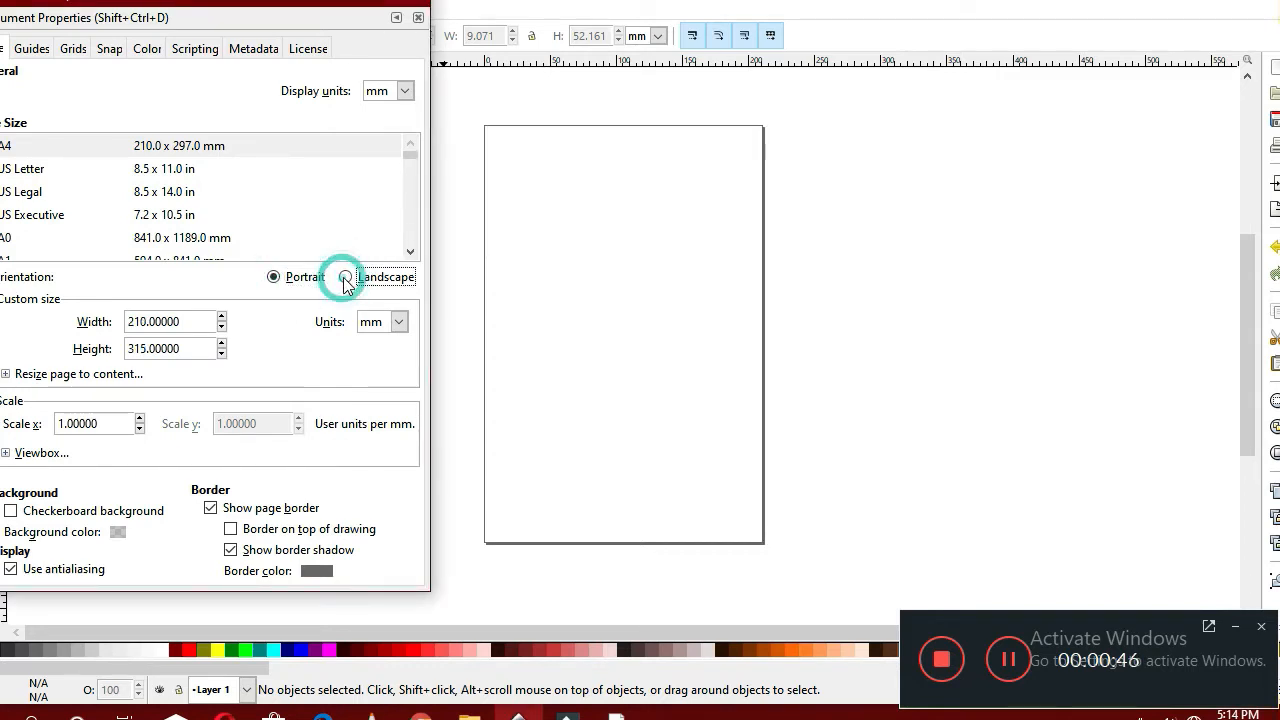
click(345, 281)
click(346, 281)
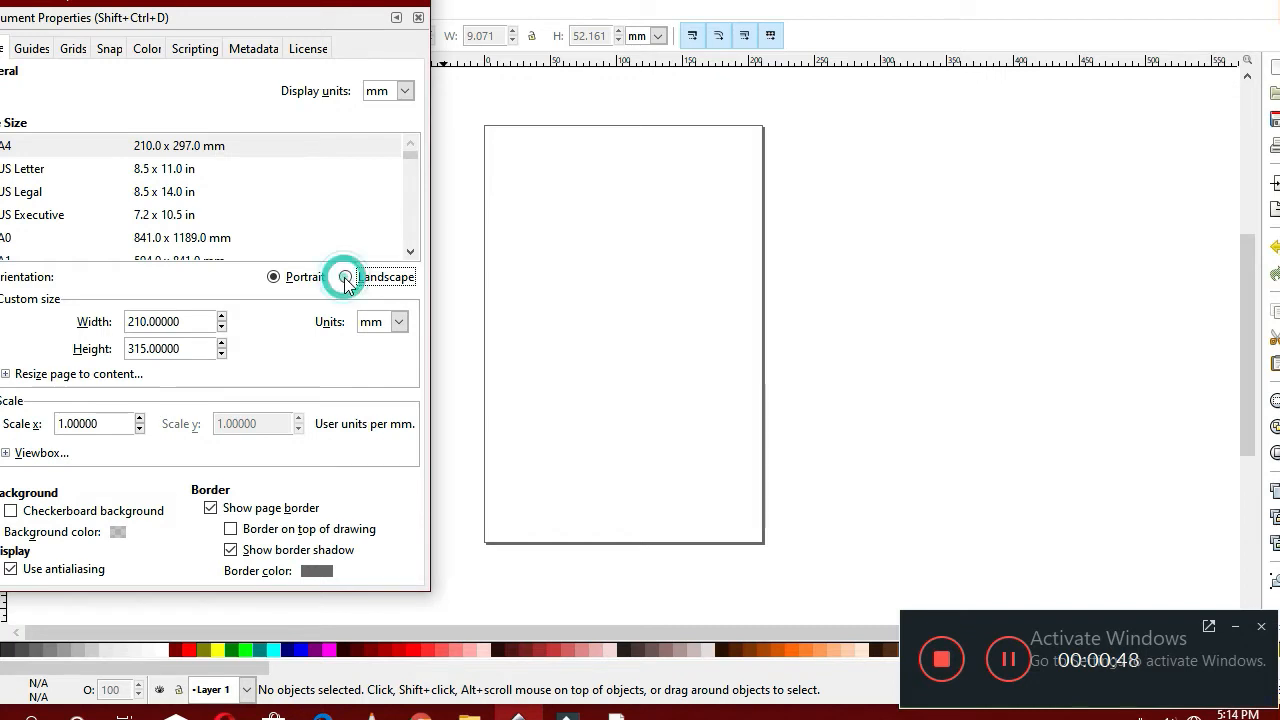
click(345, 279)
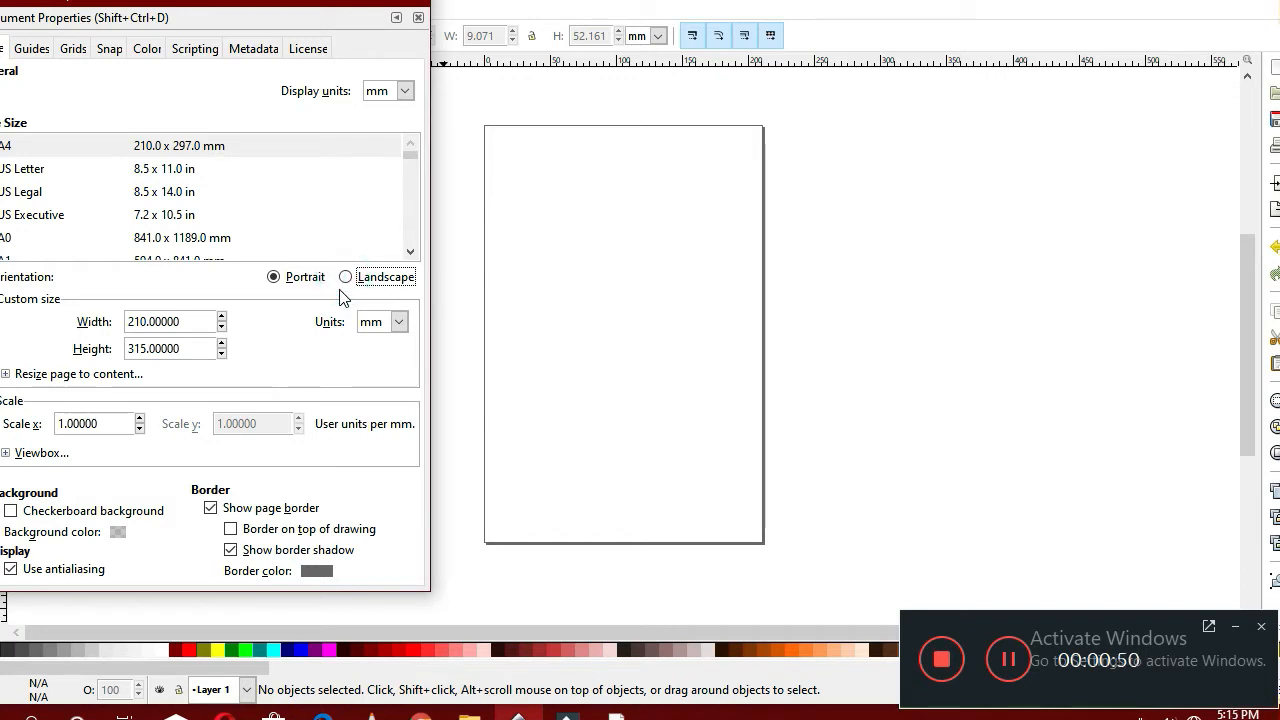
click(346, 278)
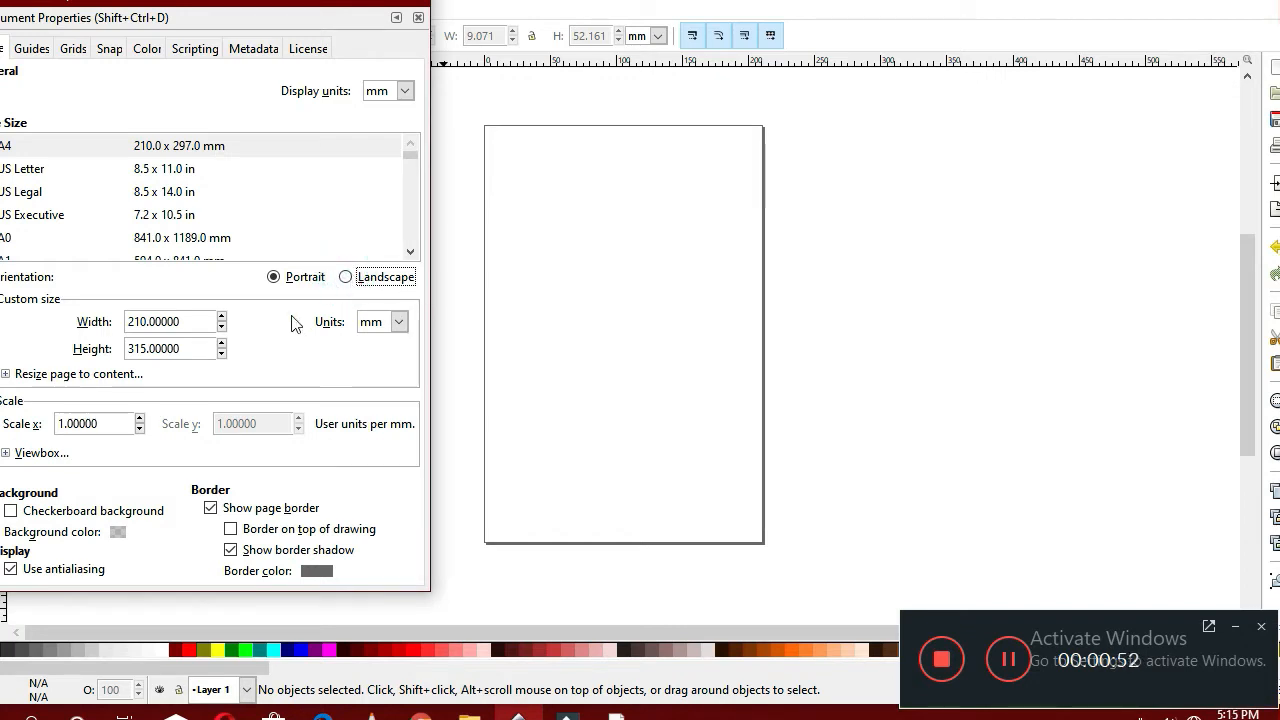
click(347, 281)
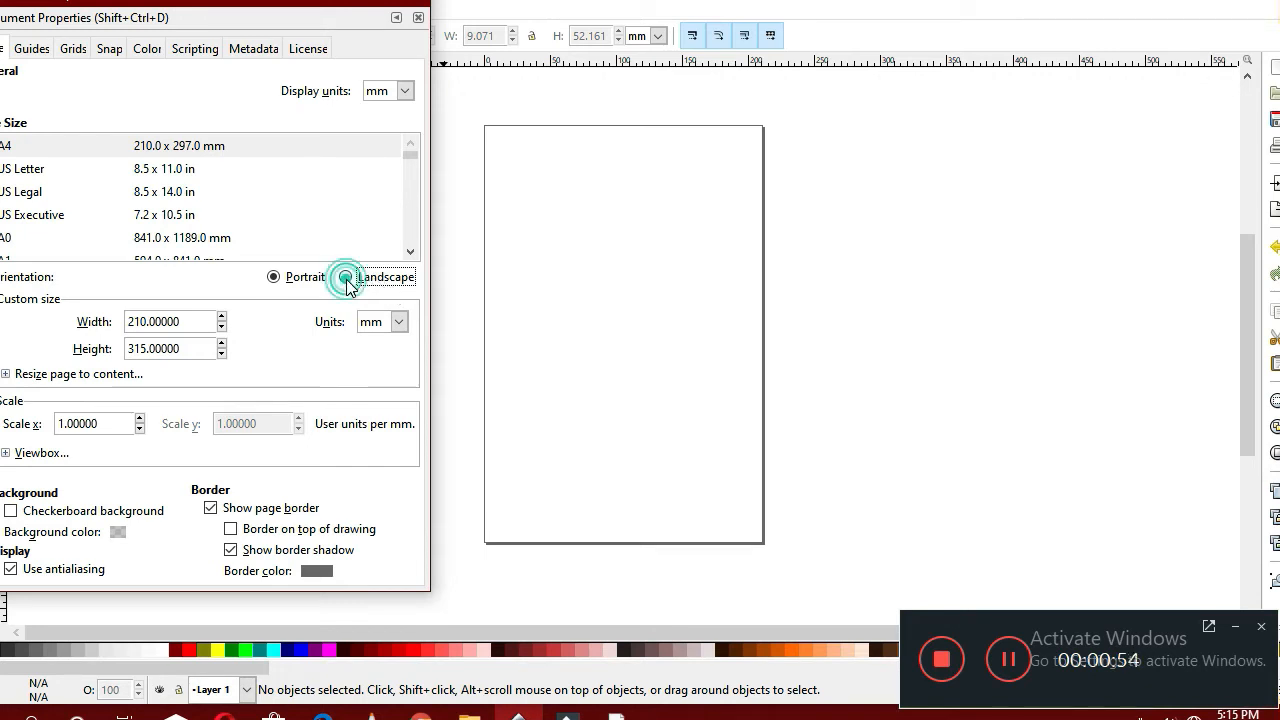
click(417, 14)
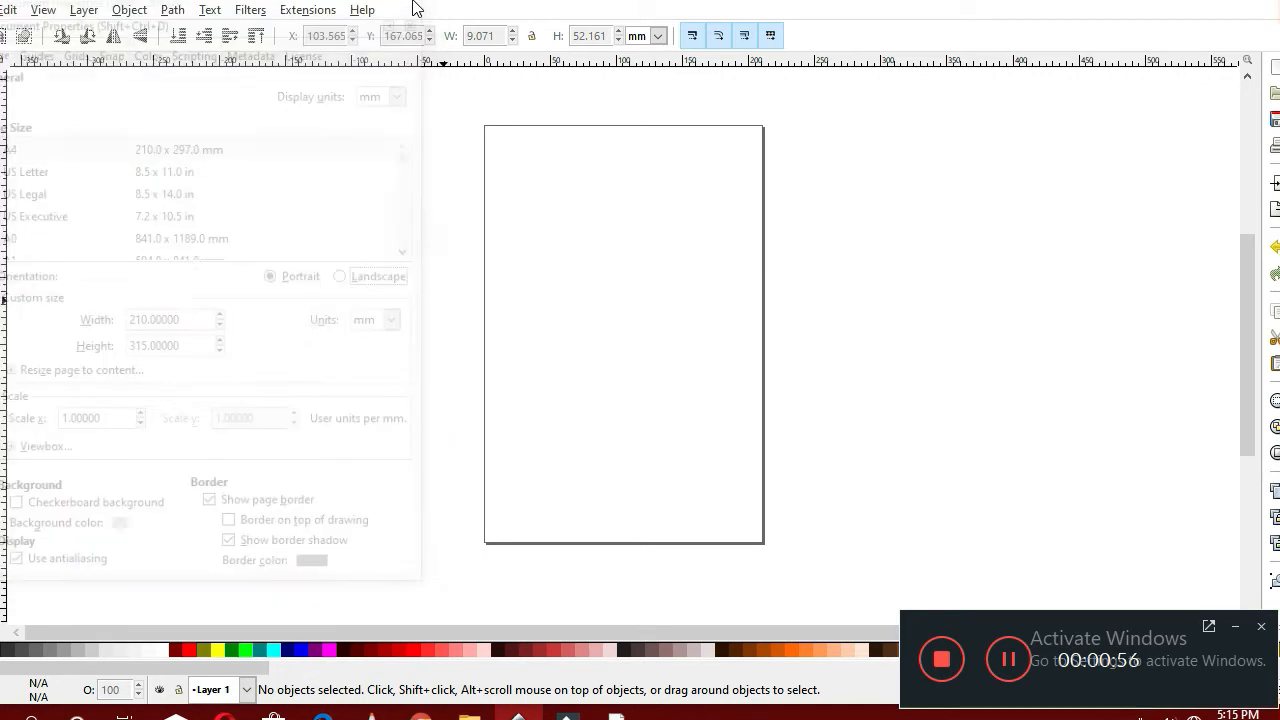
Reopen the document properties and set the page orientation to landscape
click(4, 10)
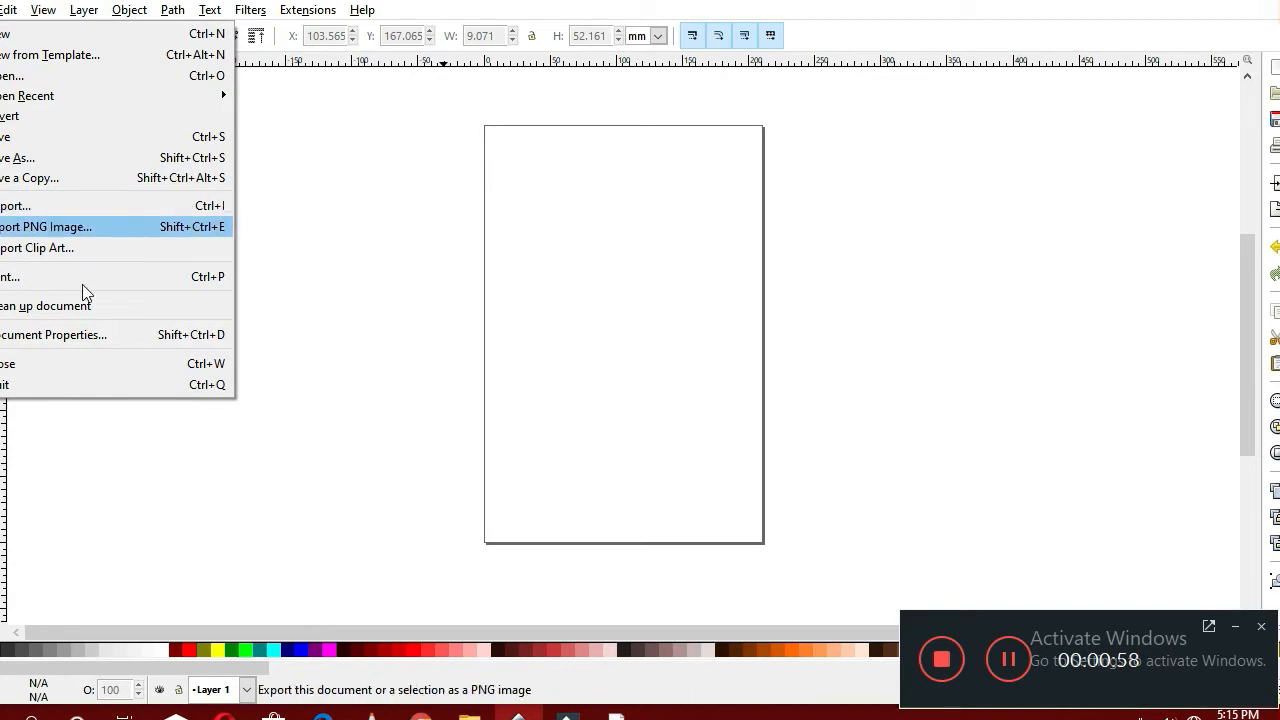
click(98, 342)
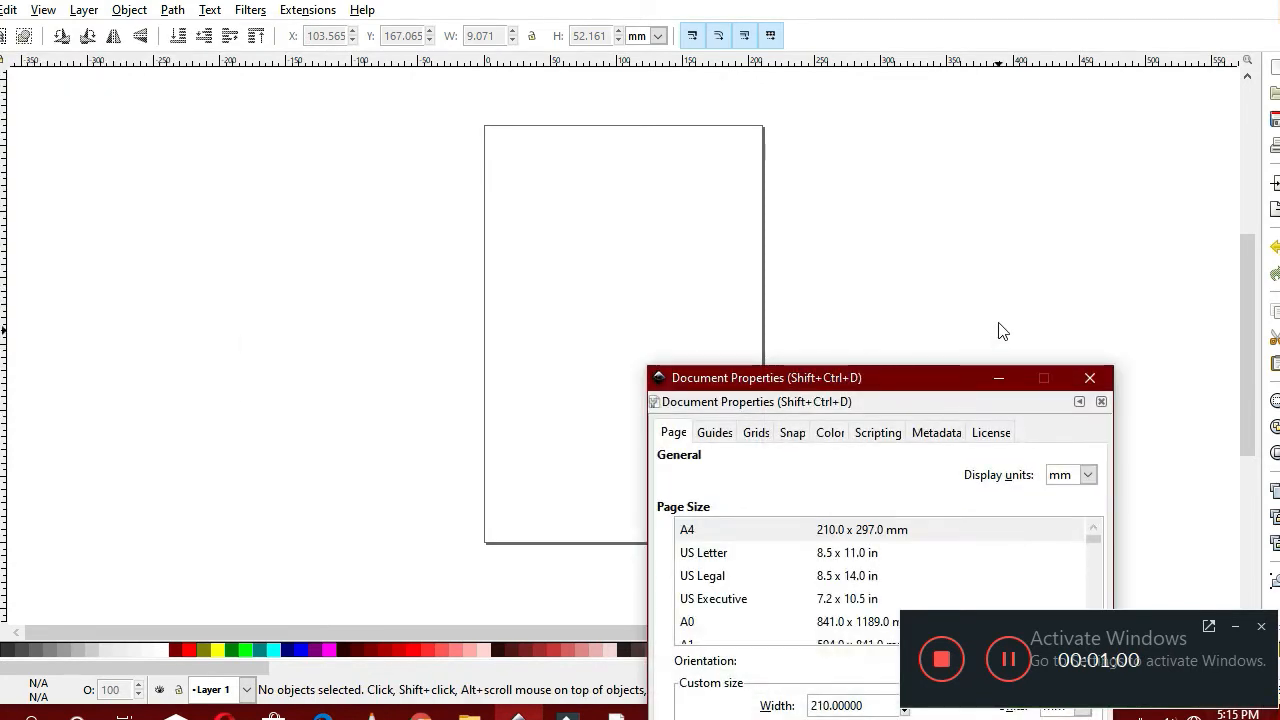
drag(951, 377, 891, 107)
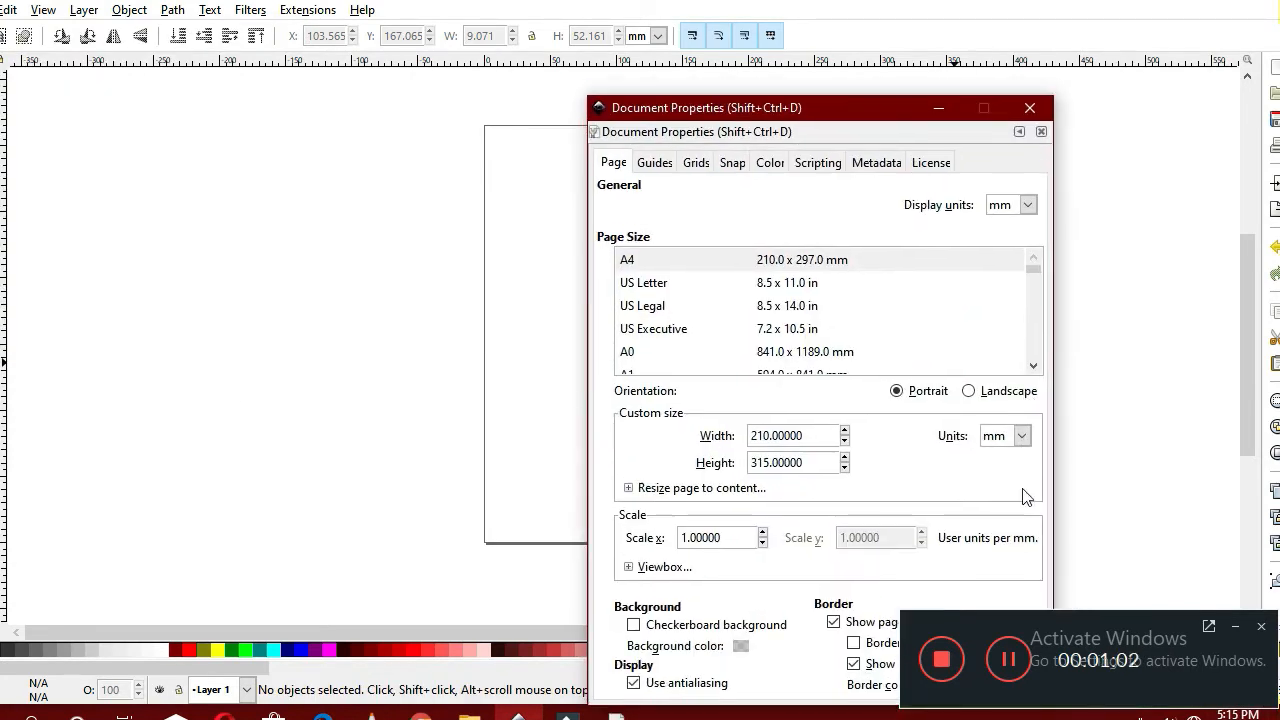
click(969, 391)
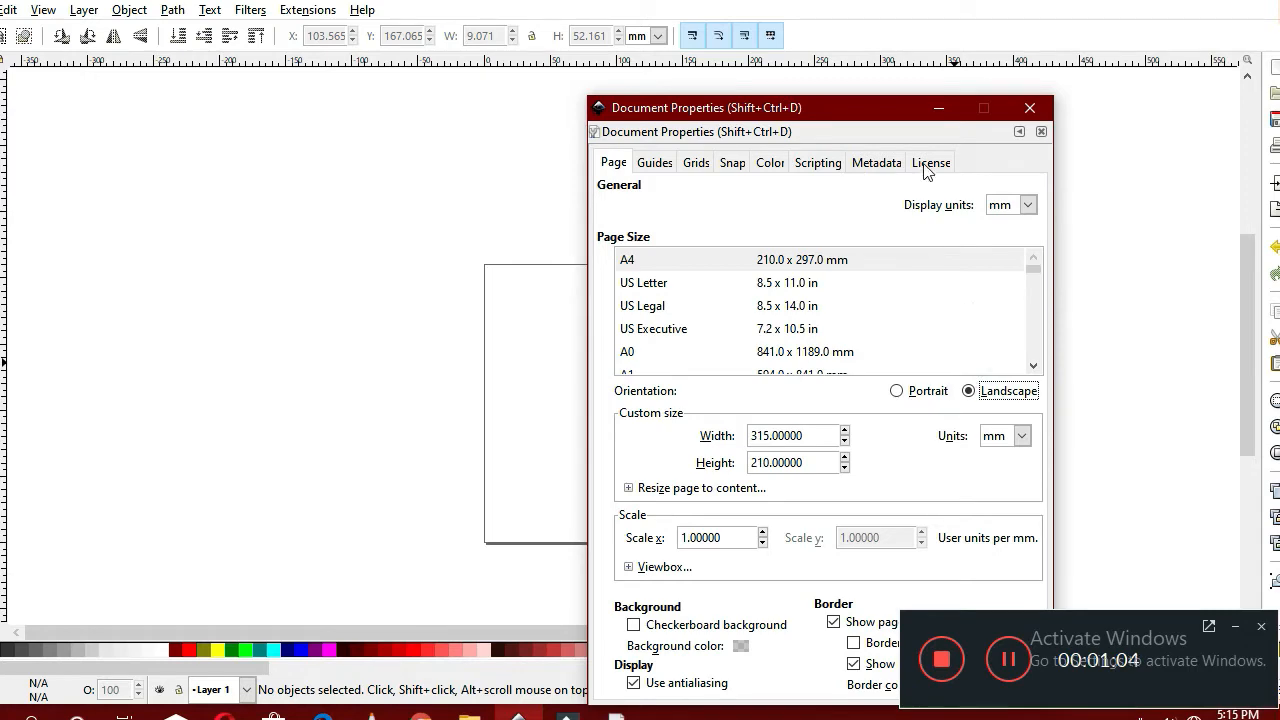
Reduce the custom page height to 177 mm and close the document properties
drag(886, 104, 199, 22)
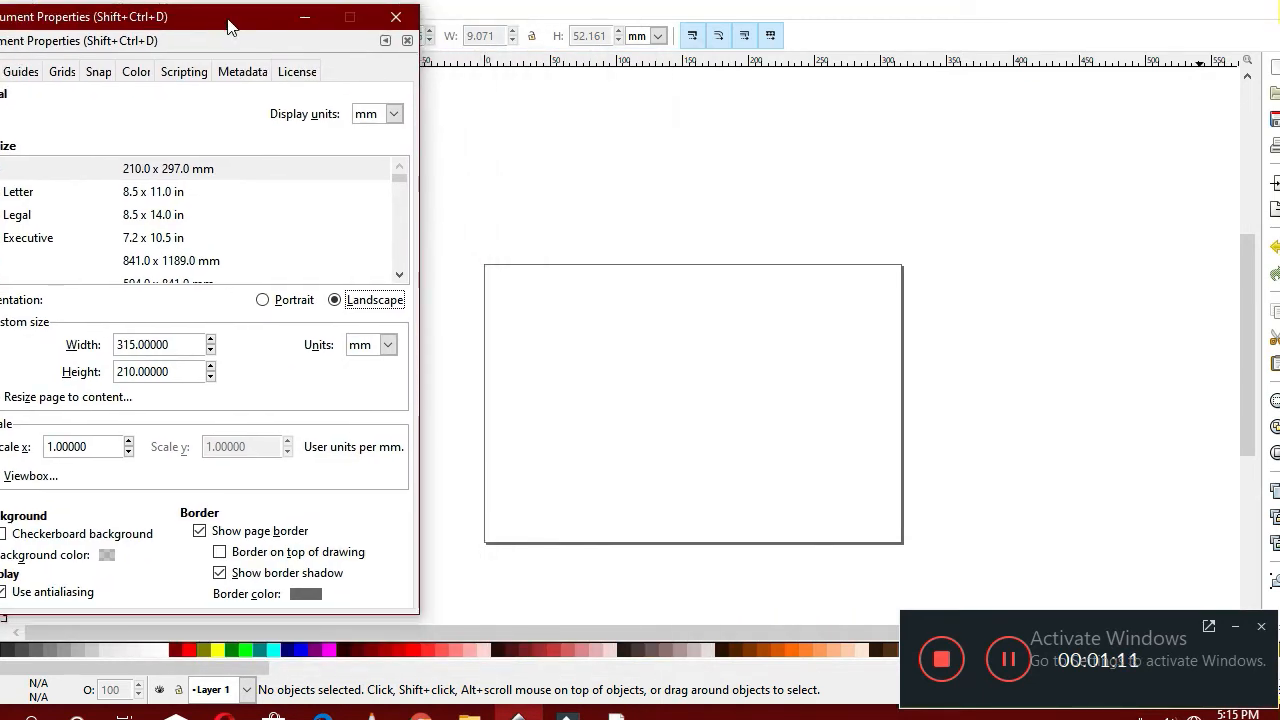
click(211, 378)
click(211, 378)
click(211, 378)
click(210, 378)
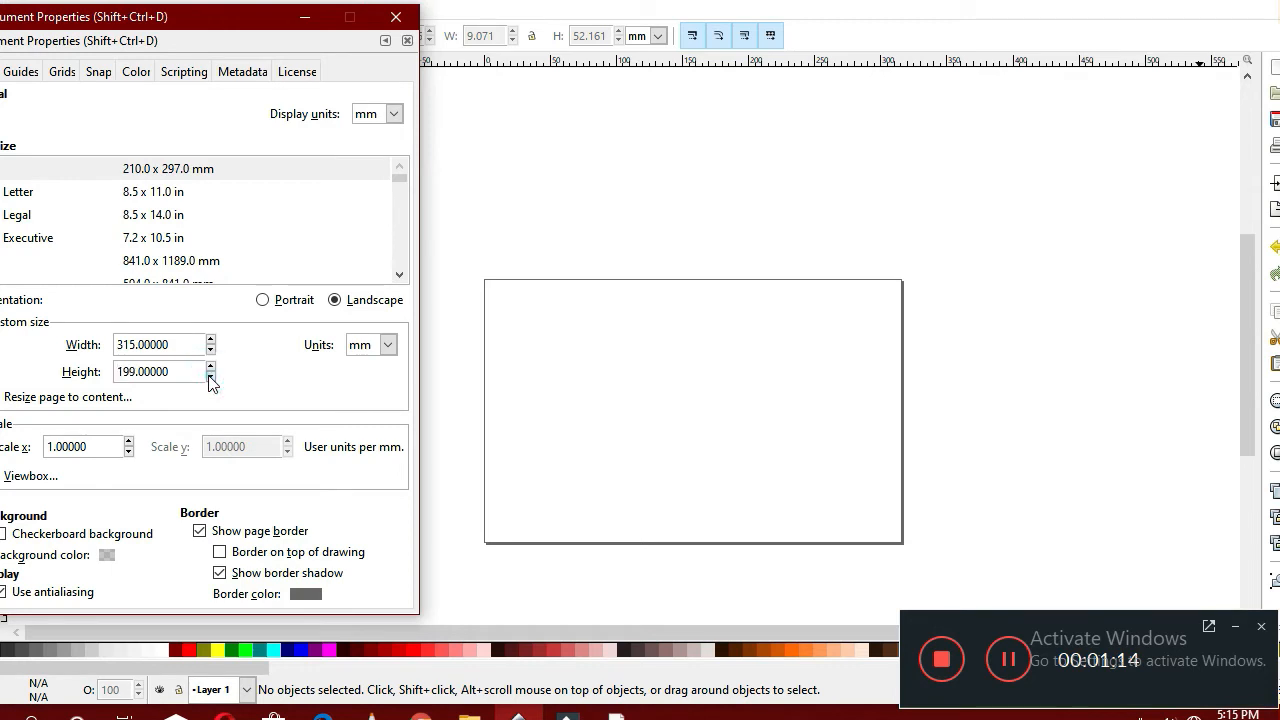
click(210, 378)
click(210, 378)
click(210, 378)
click(210, 378)
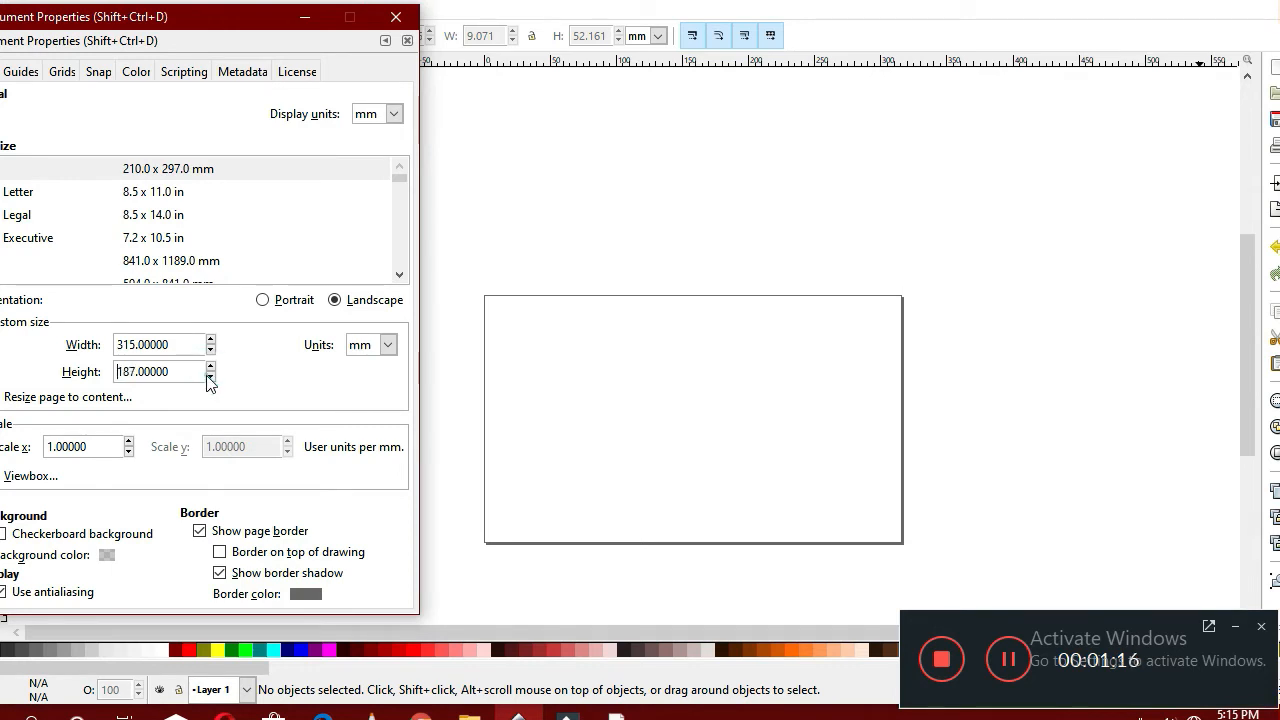
click(210, 378)
click(210, 378)
click(210, 378)
click(210, 378)
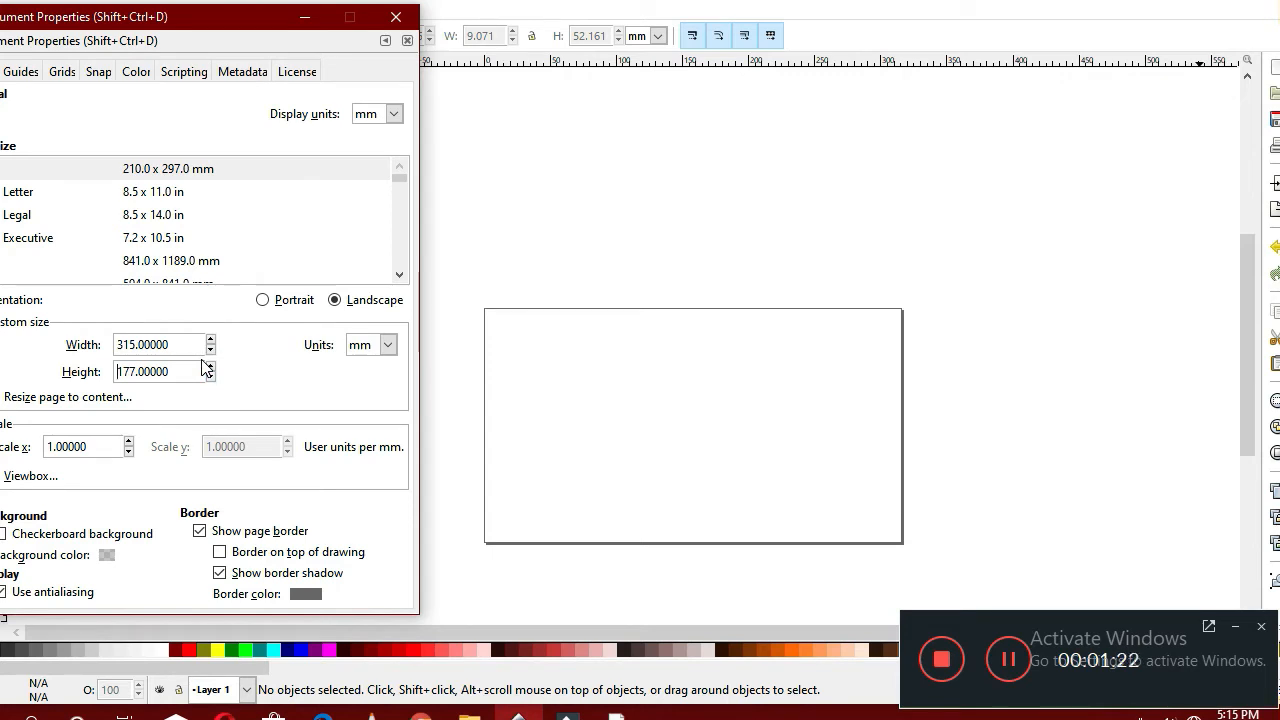
click(395, 18)
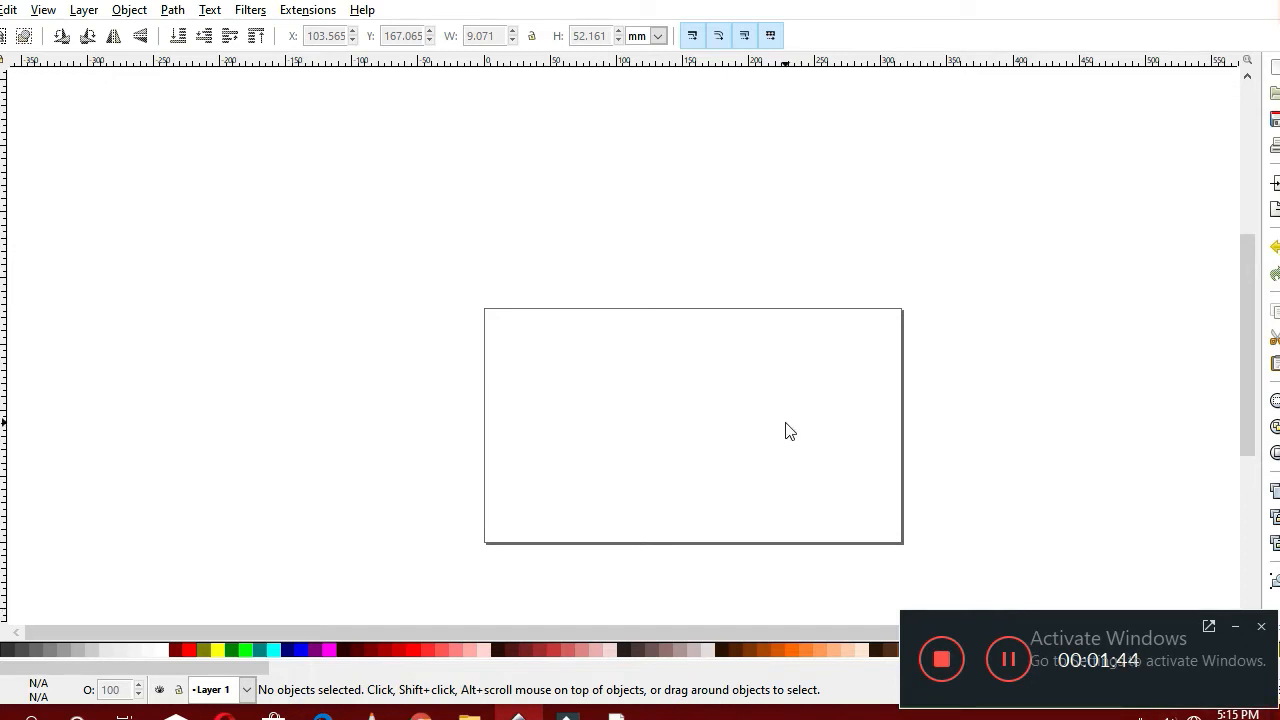
Draw a rectangle about 294 mm wide and 123 mm high over the lower part of the page
ctrl+scroll(789, 430, up, 2)
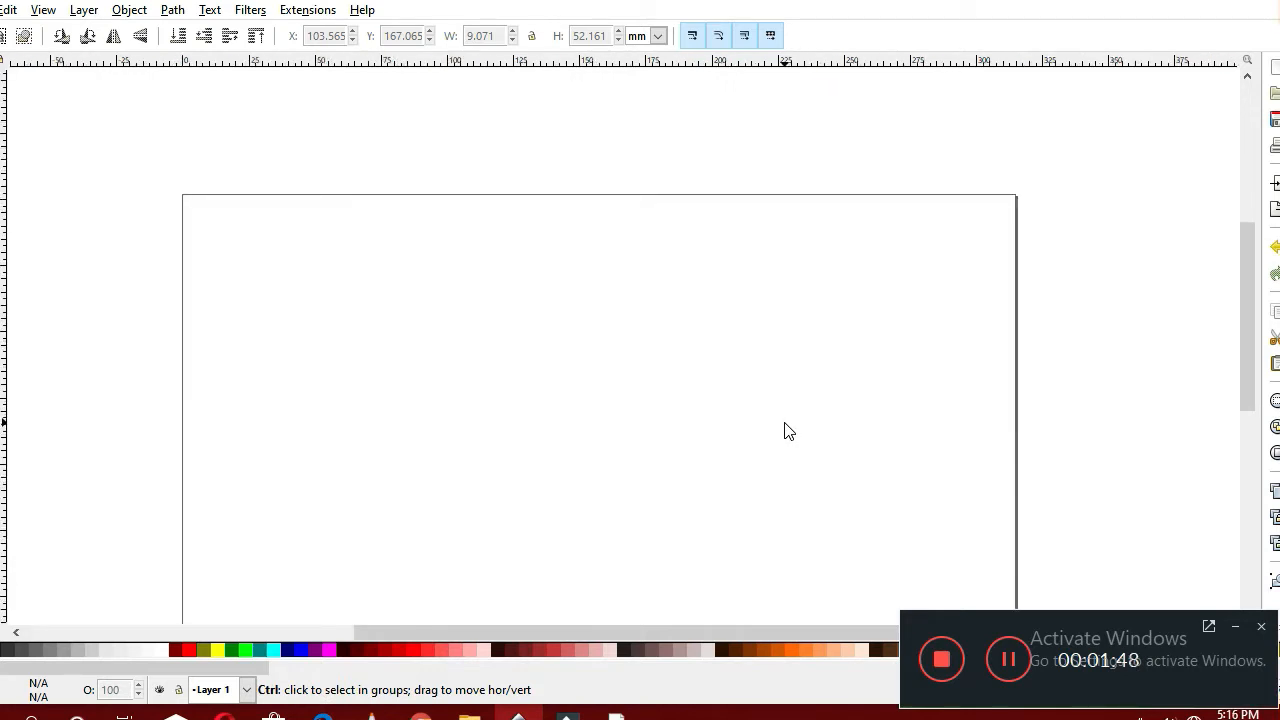
ctrl+scroll(789, 430, down, 1)
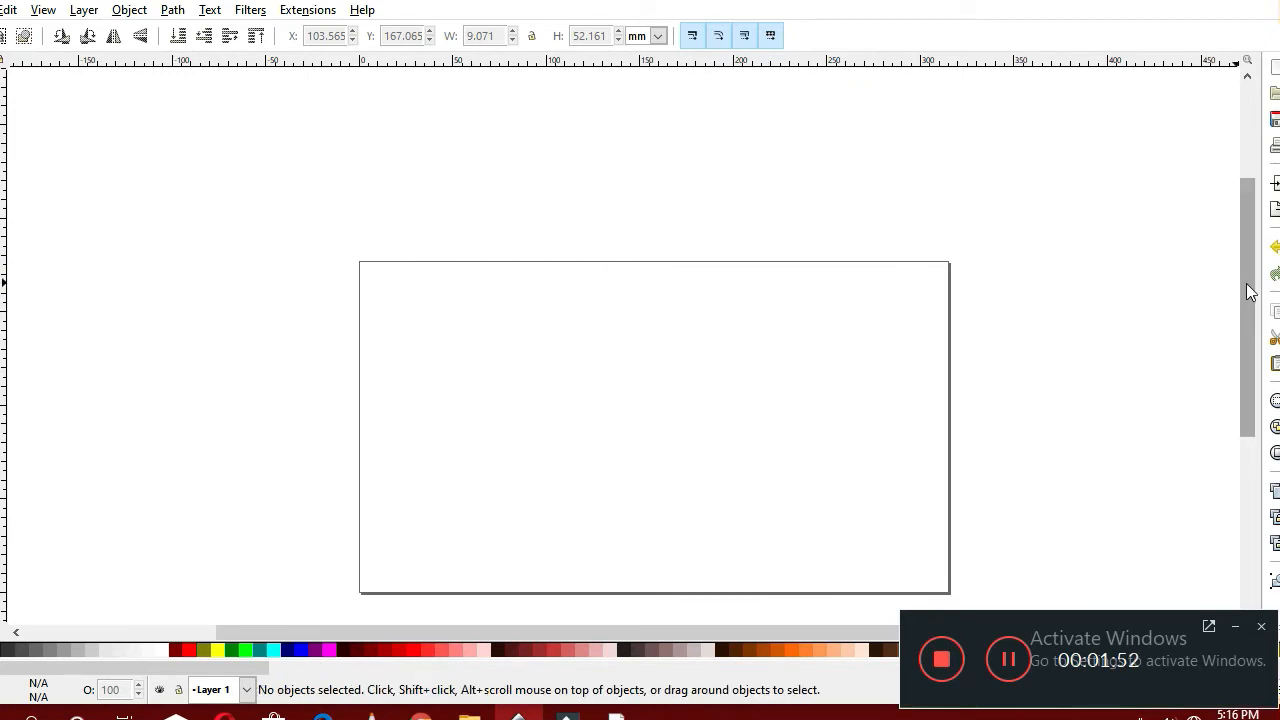
scroll(1232, 288, down, 3)
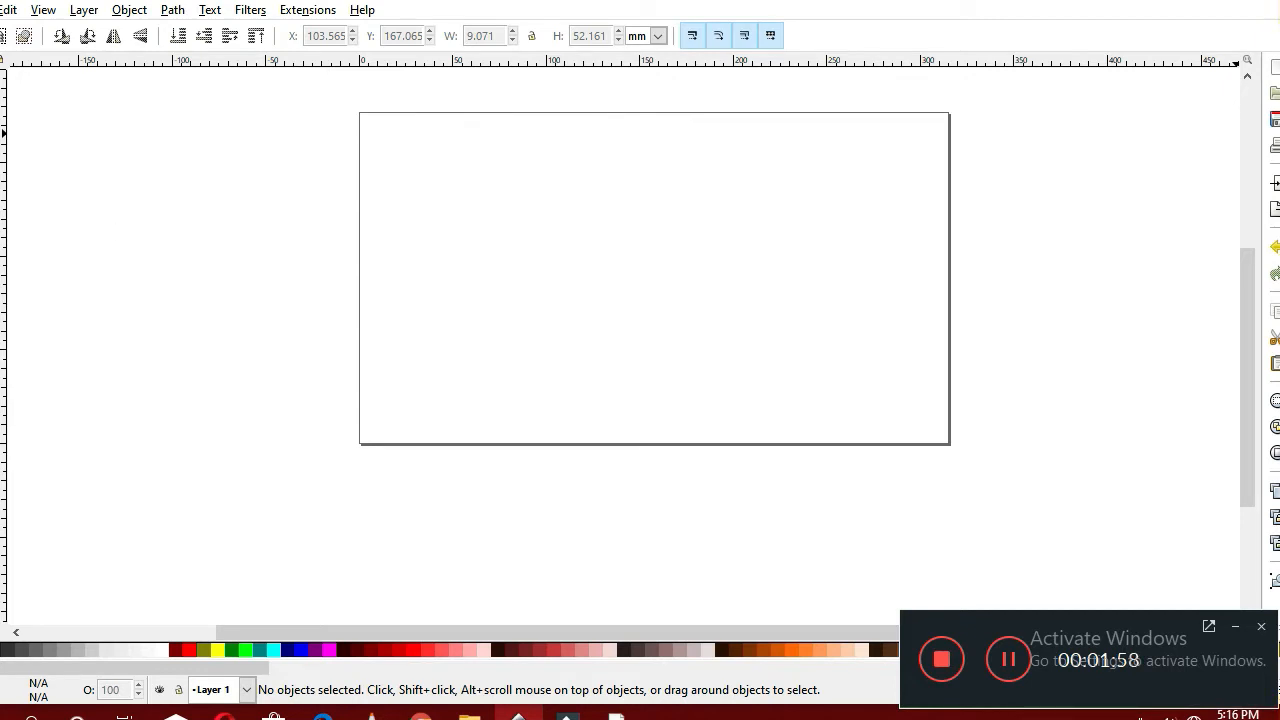
key(ctrl+shift+p)
click(849, 246)
key(r)
drag(405, 190, 955, 422)
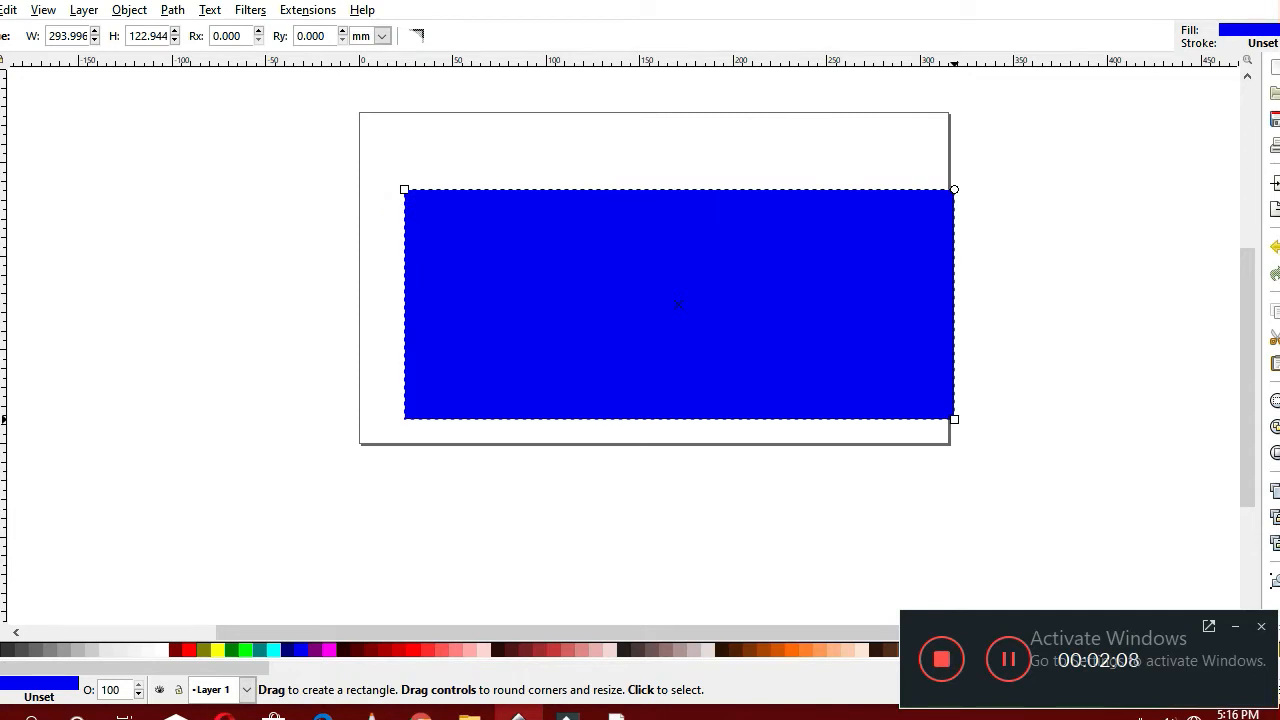
Stretch the blue rectangle to the page's left and bottom edges, making it about 317.5 mm wide and 135 mm high
key(ctrl+shift+p)
click(855, 248)
key(s)
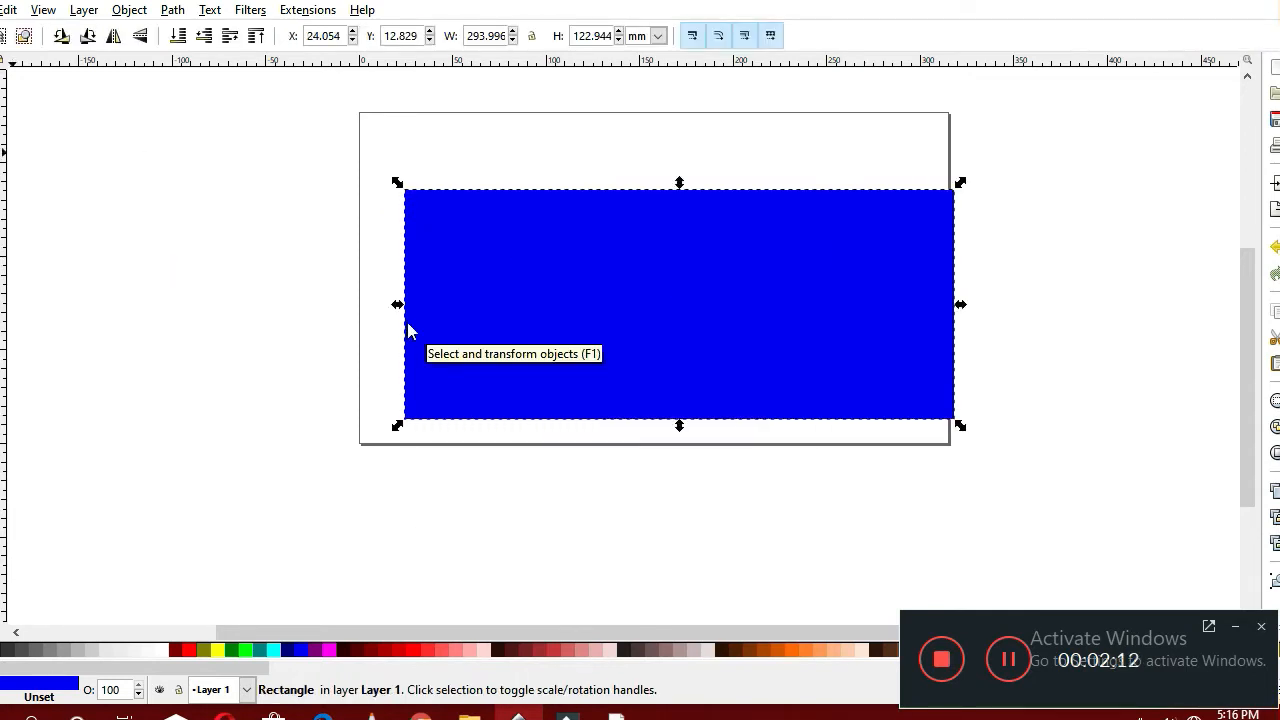
drag(398, 306, 357, 305)
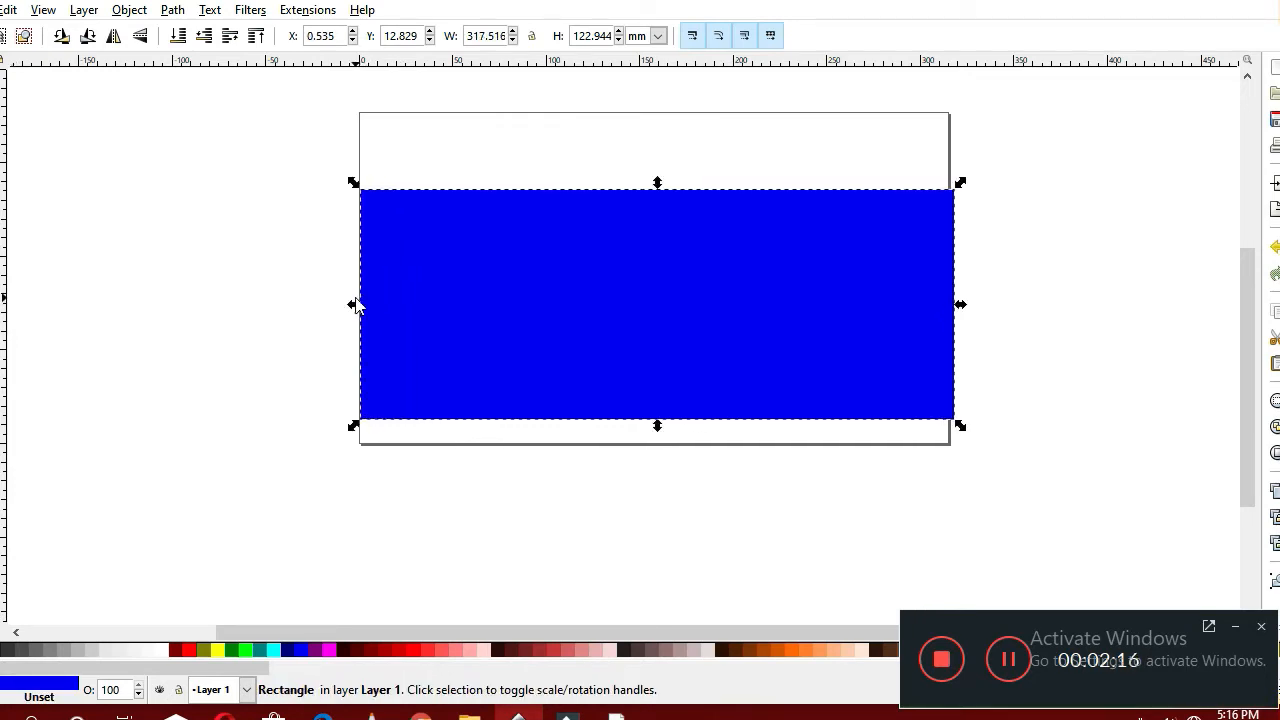
drag(658, 425, 660, 449)
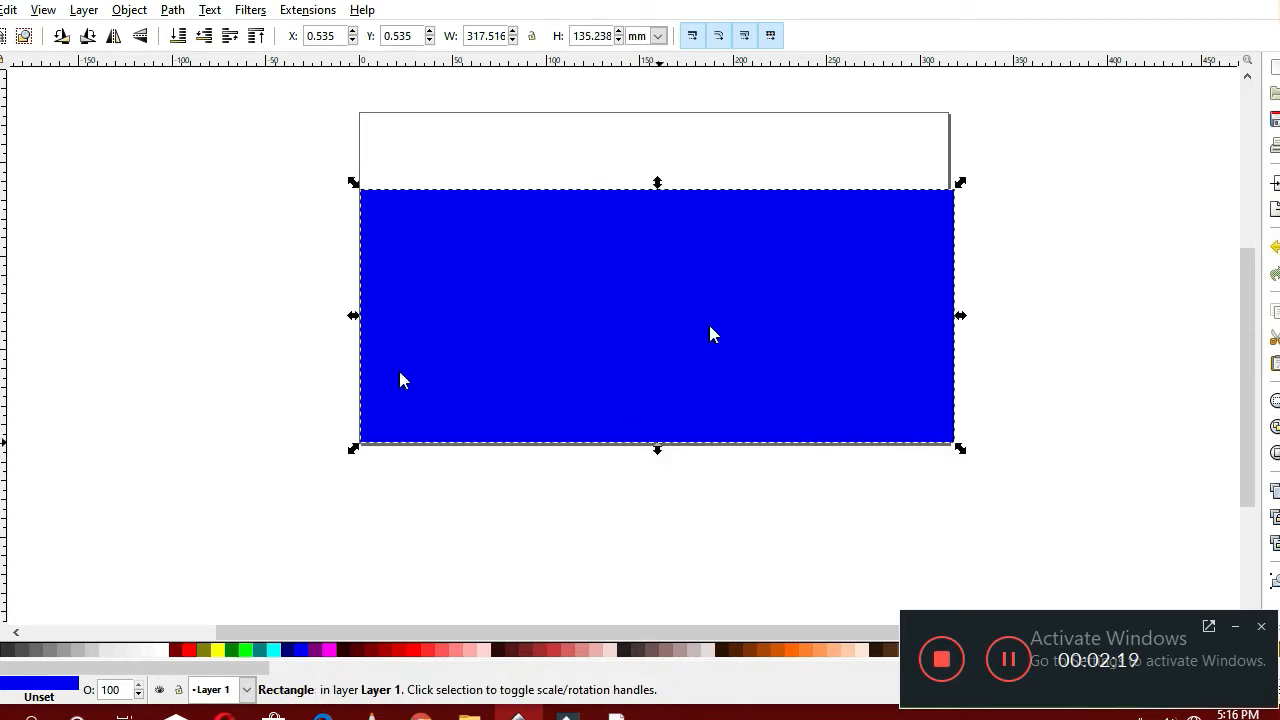
Fill the rectangle with yellow (#FFFF00) and stretch it up to the page's top edge, to a height of about 176 mm
click(217, 649)
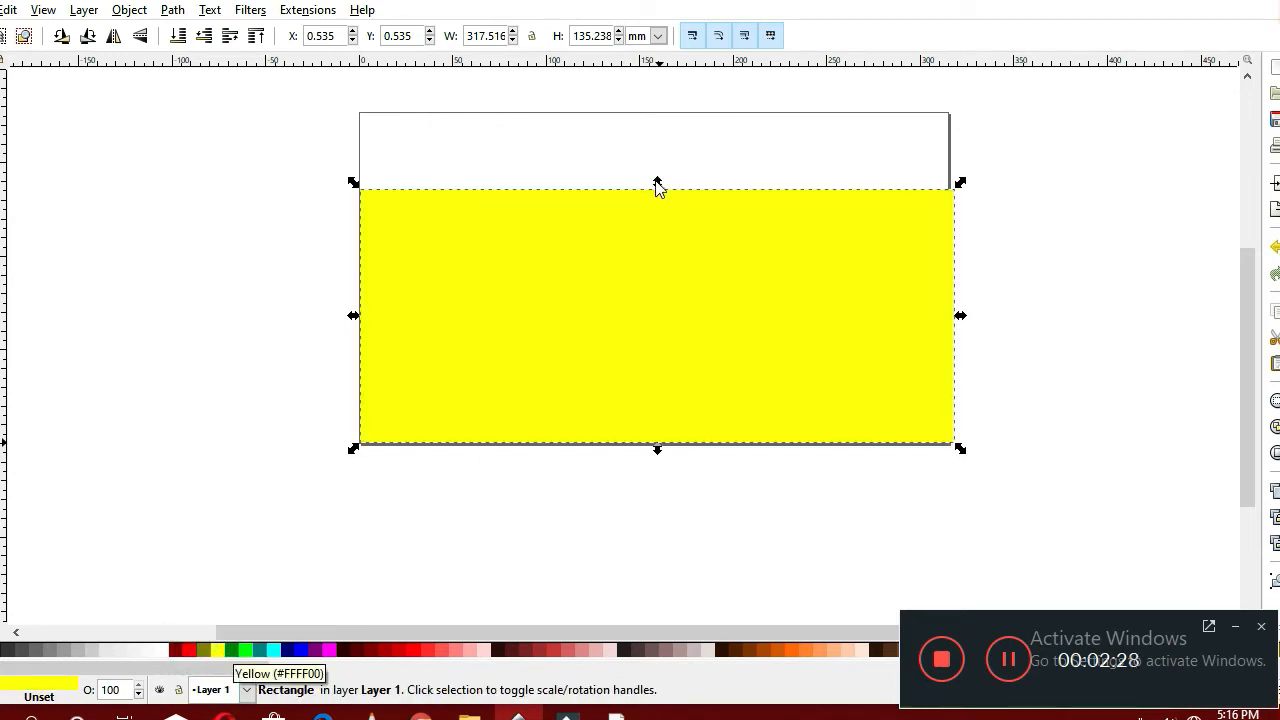
drag(657, 184, 658, 108)
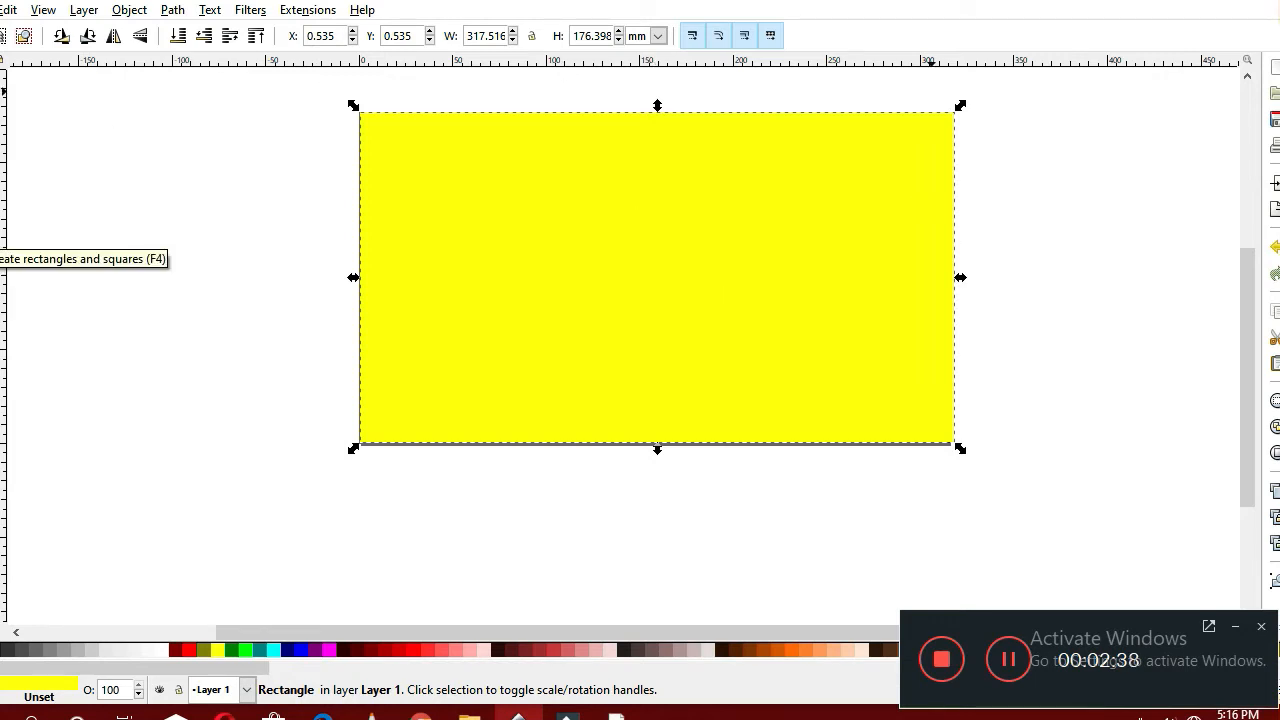
Draw a second rectangle about 260 mm wide and 61 mm high across the middle of the yellow background, then deselect it
double_click(1, 224)
click(854, 248)
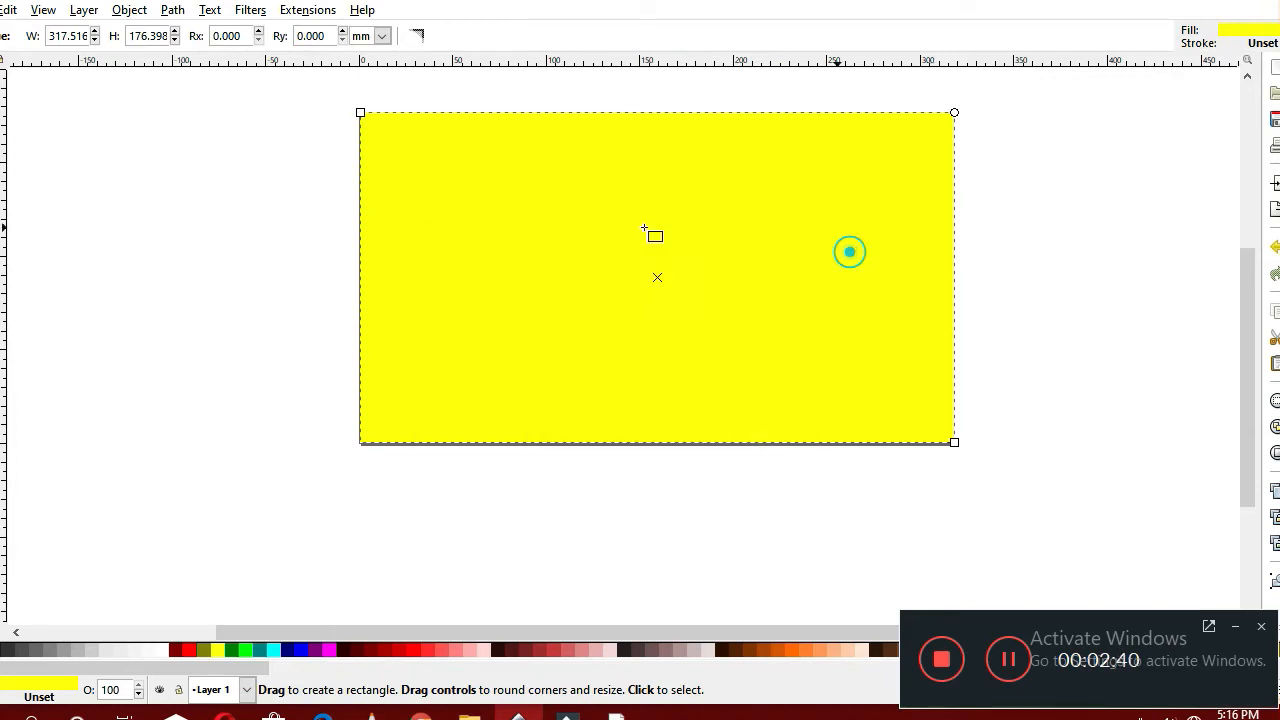
drag(383, 249, 870, 363)
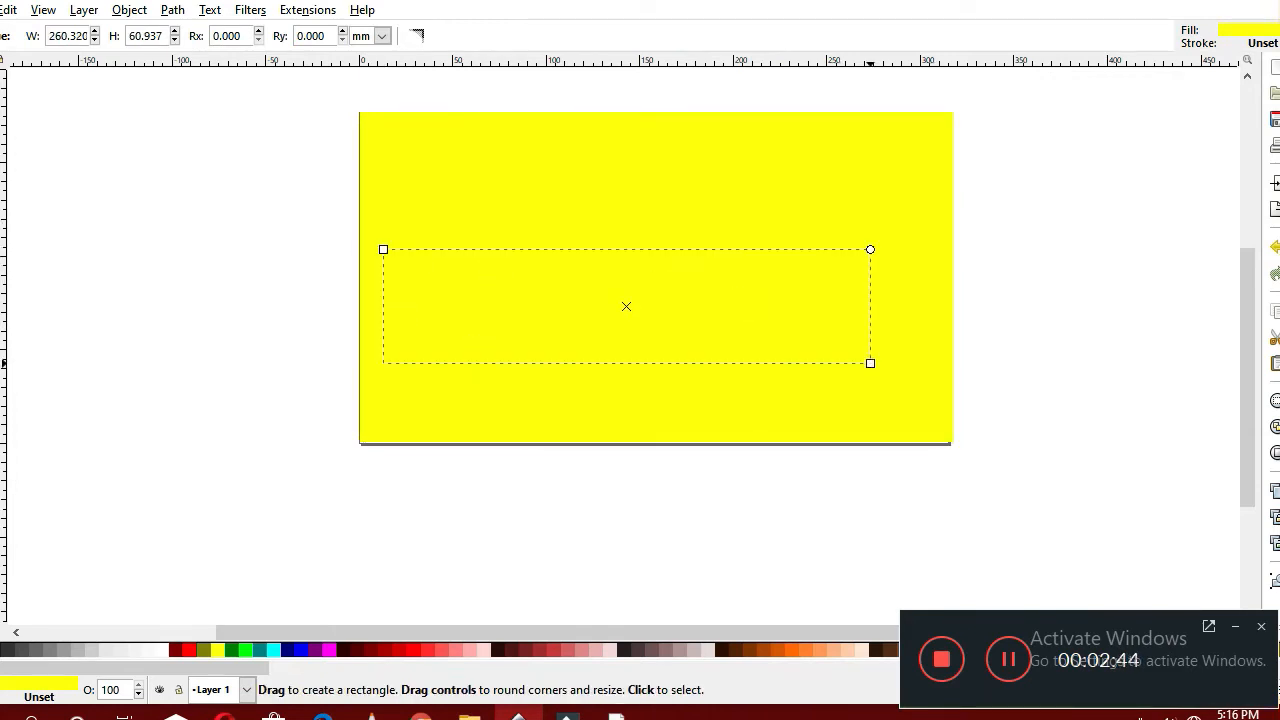
click(152, 142)
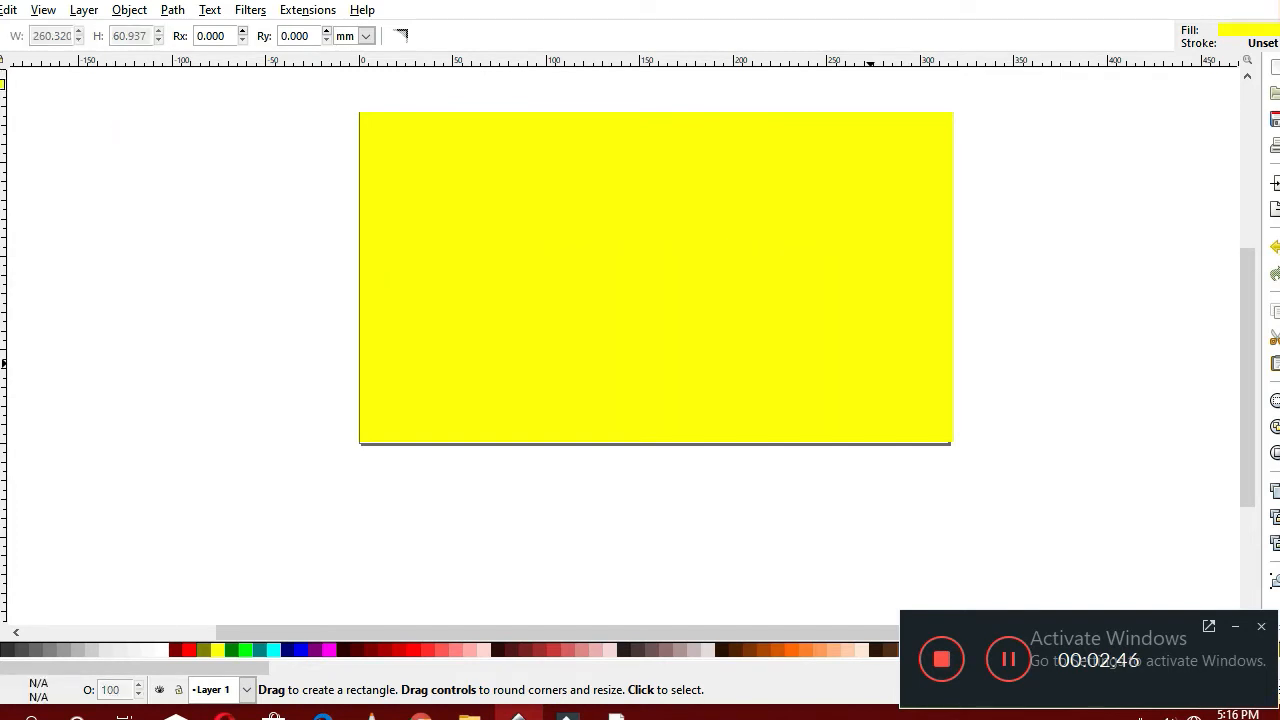
Select the smaller rectangle on the yellow background and fill it with black
key(ctrl+shift+p)
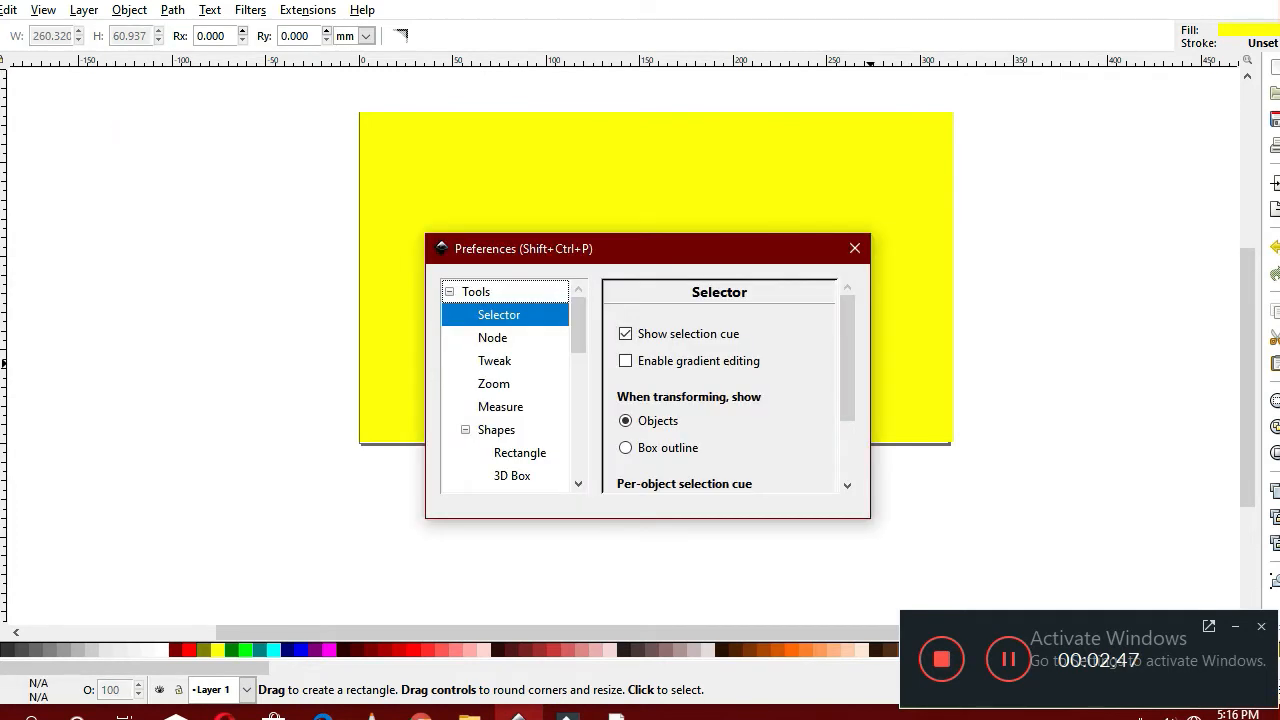
click(855, 249)
click(3, 80)
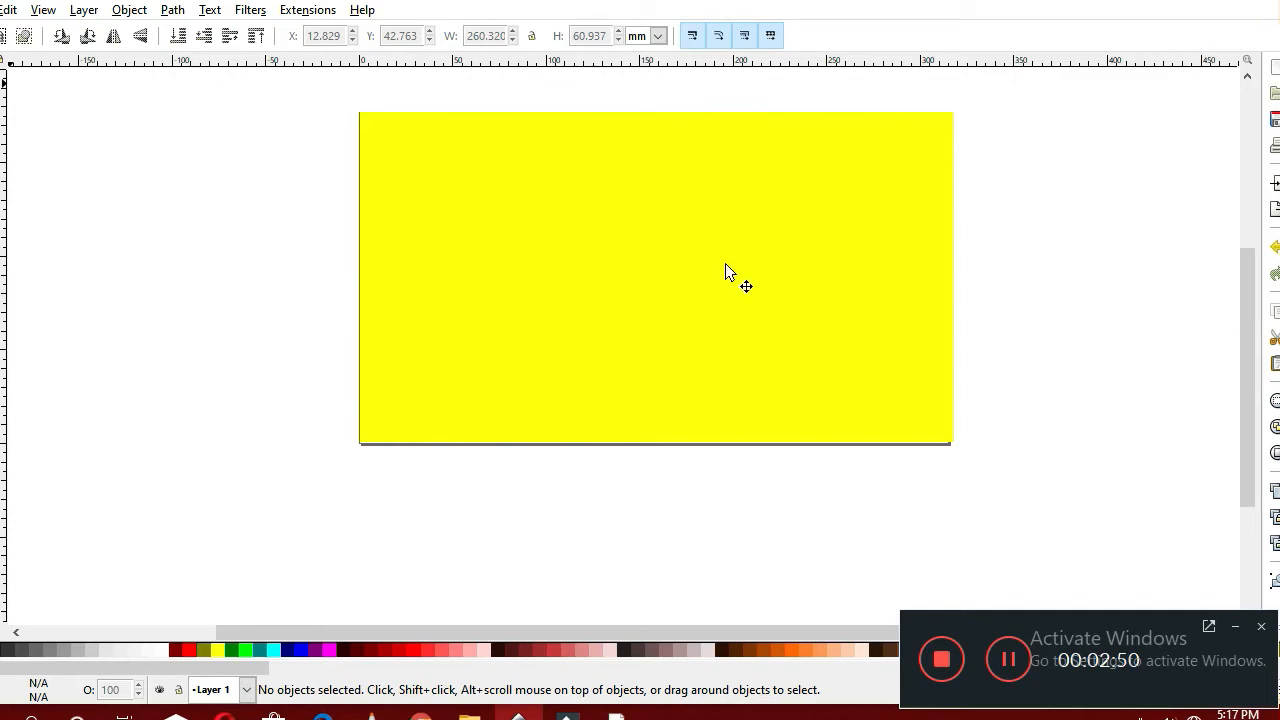
click(699, 327)
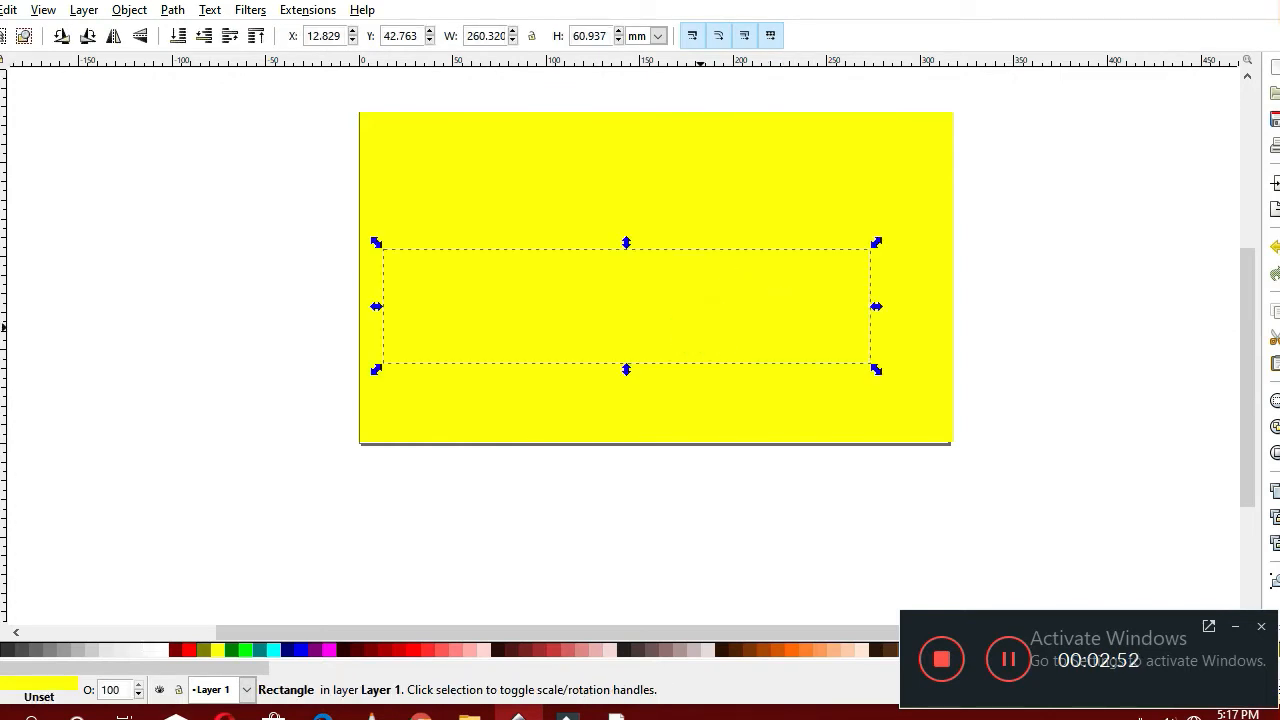
click(8, 650)
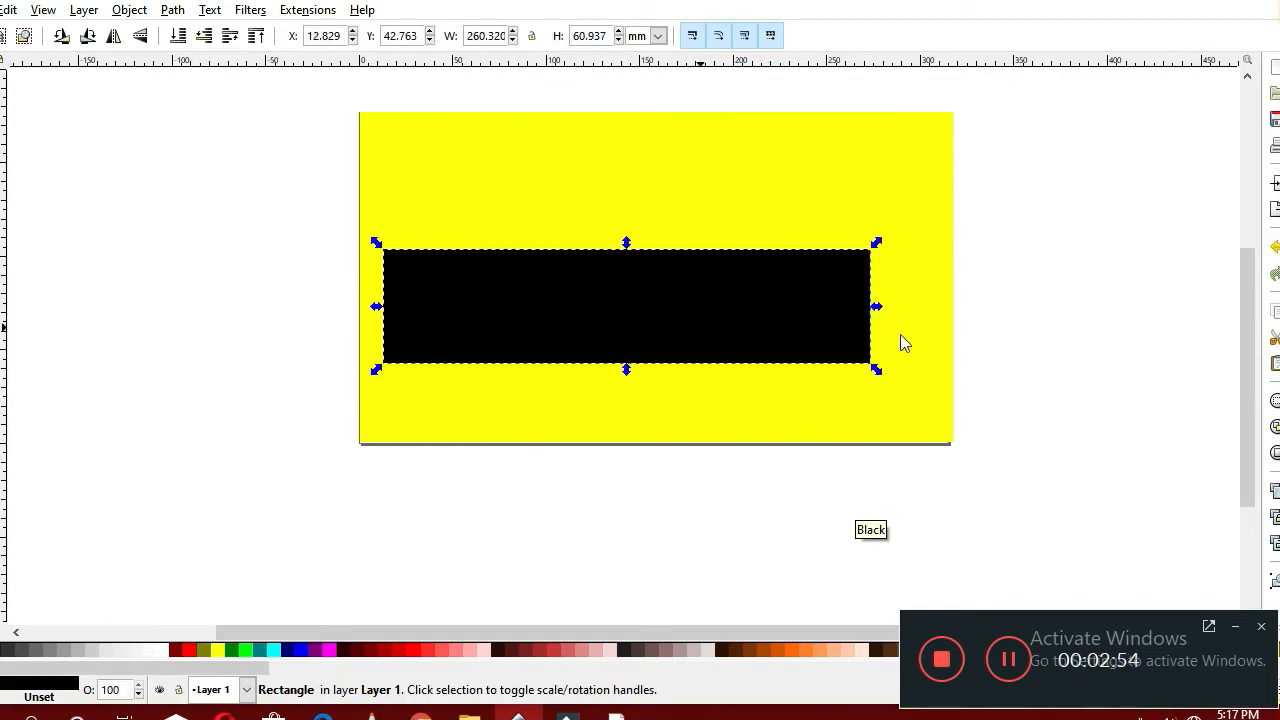
Stretch the black rectangle across the full width of the yellow background, to about 319 mm
drag(878, 307, 960, 311)
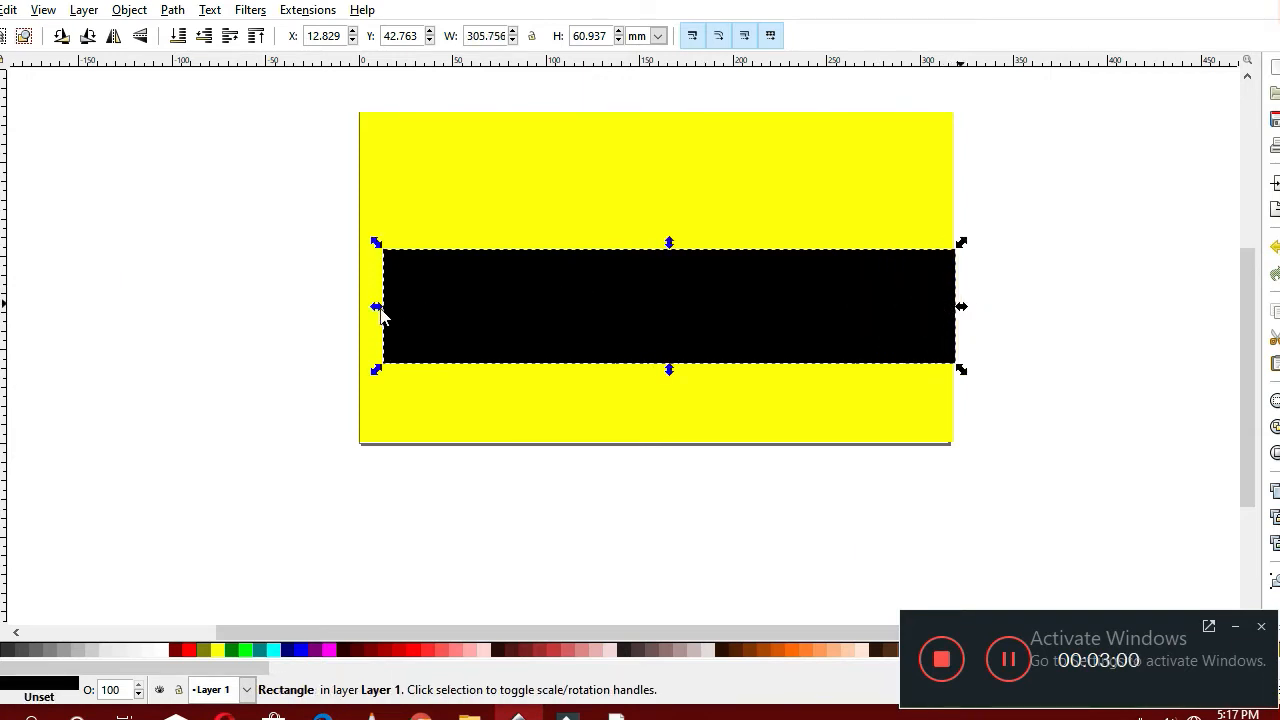
drag(380, 310, 357, 309)
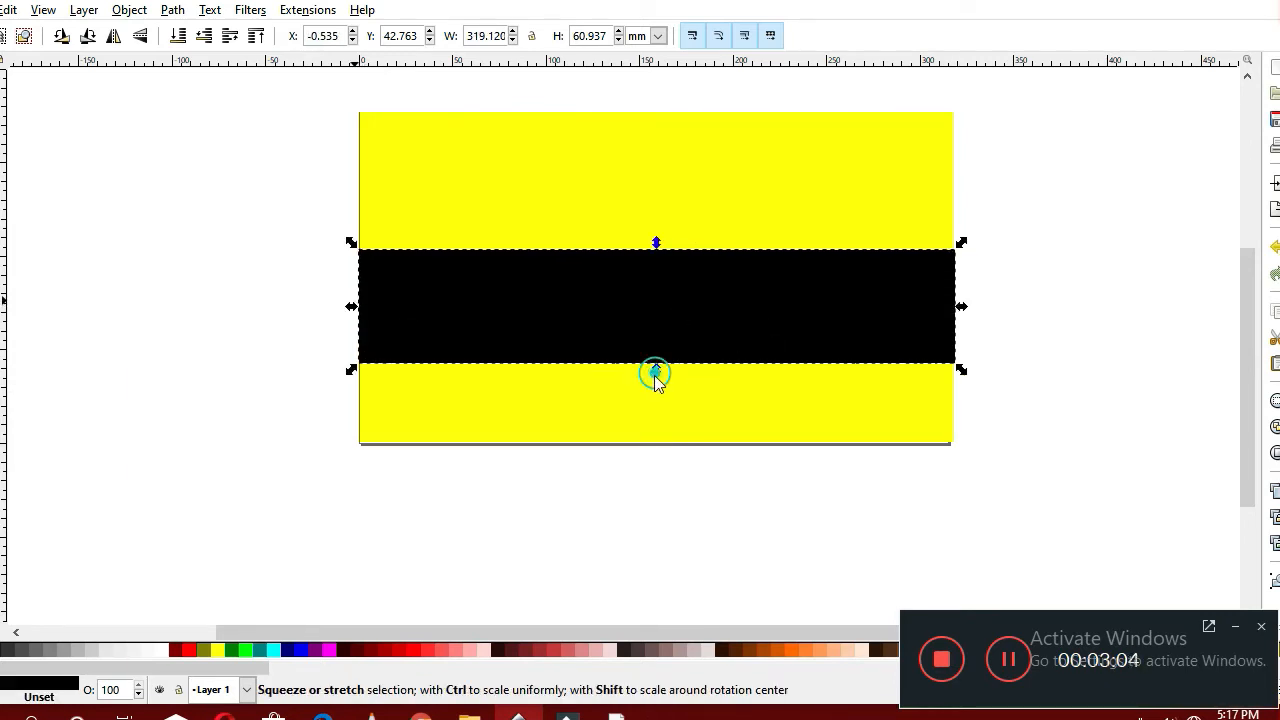
Stretch the black rectangle down to the page's bottom edge, resize it to about 318 mm wide and 94 mm high, and deselect it
drag(656, 372, 674, 460)
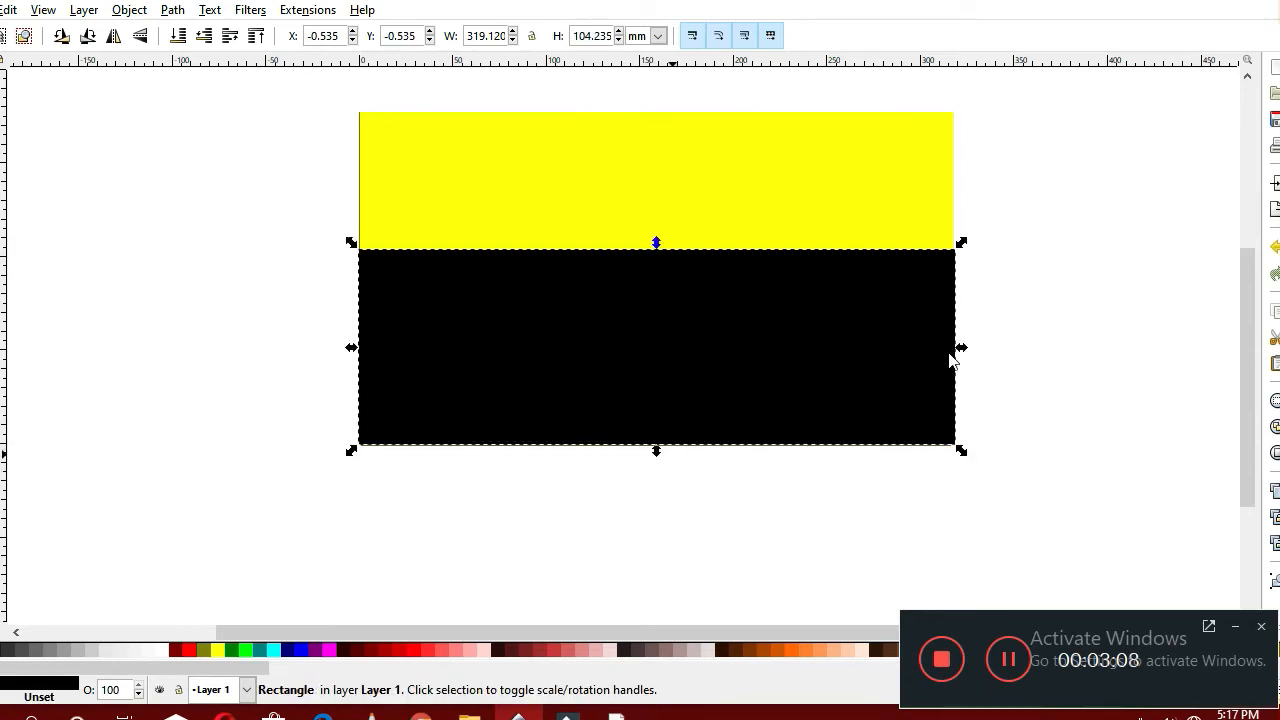
drag(962, 350, 960, 350)
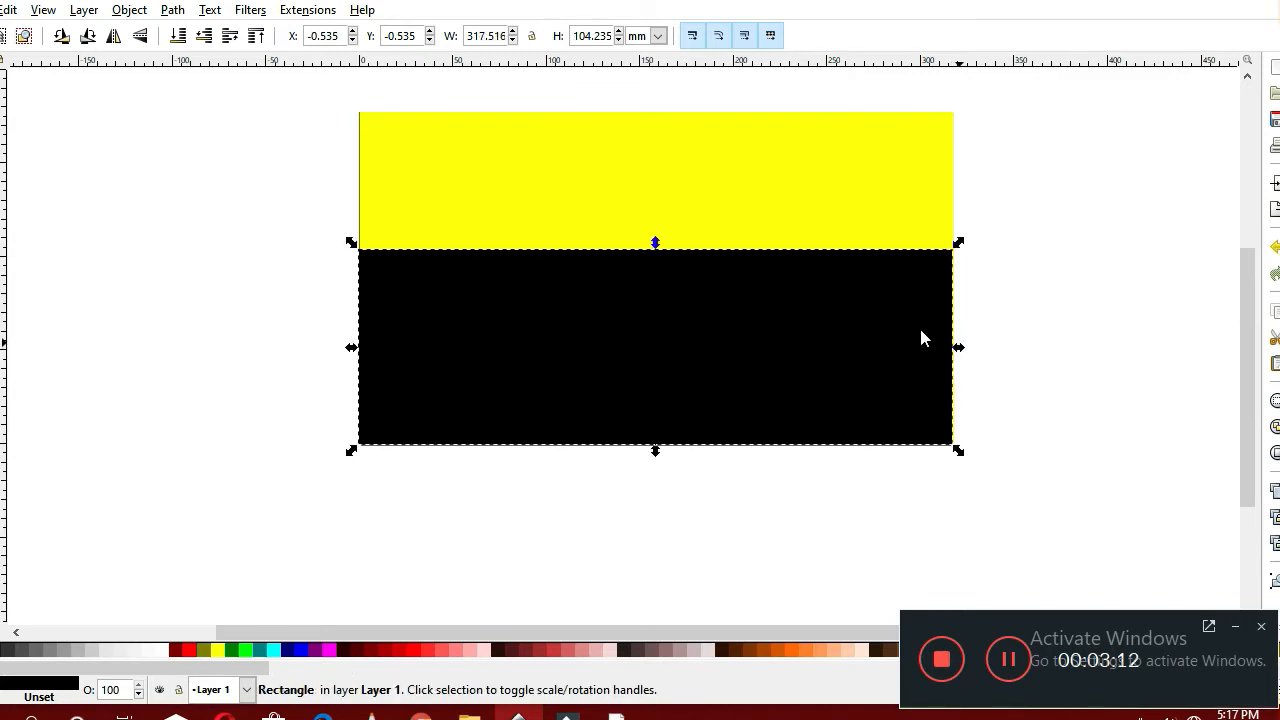
drag(657, 246, 669, 268)
click(1190, 218)
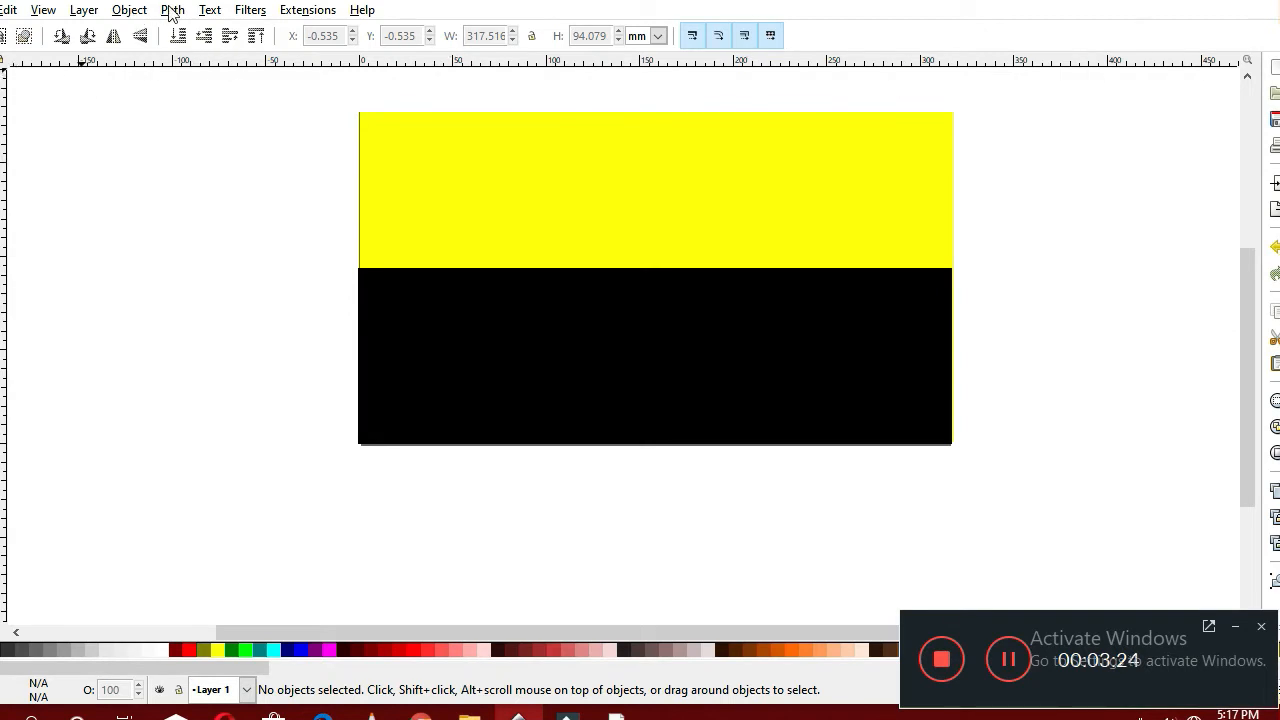
Open the Symbols dialog and display the Logic Symbols set
click(129, 10)
click(161, 127)
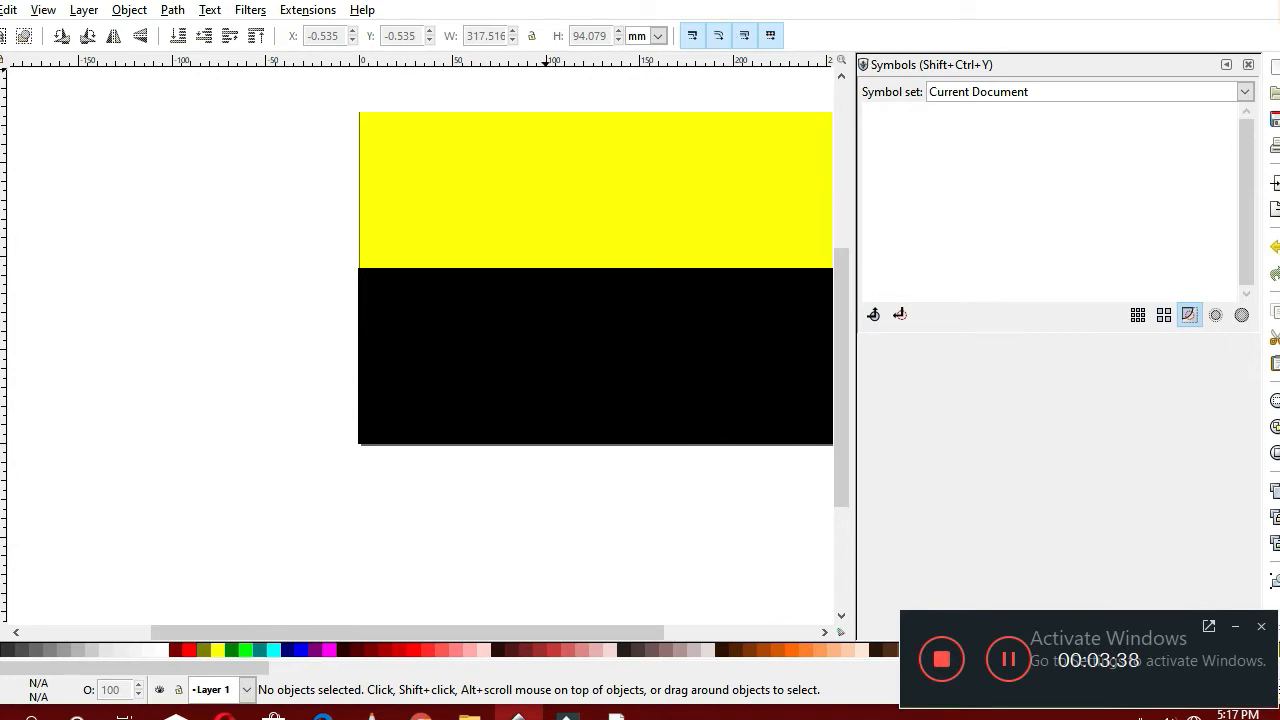
click(1243, 93)
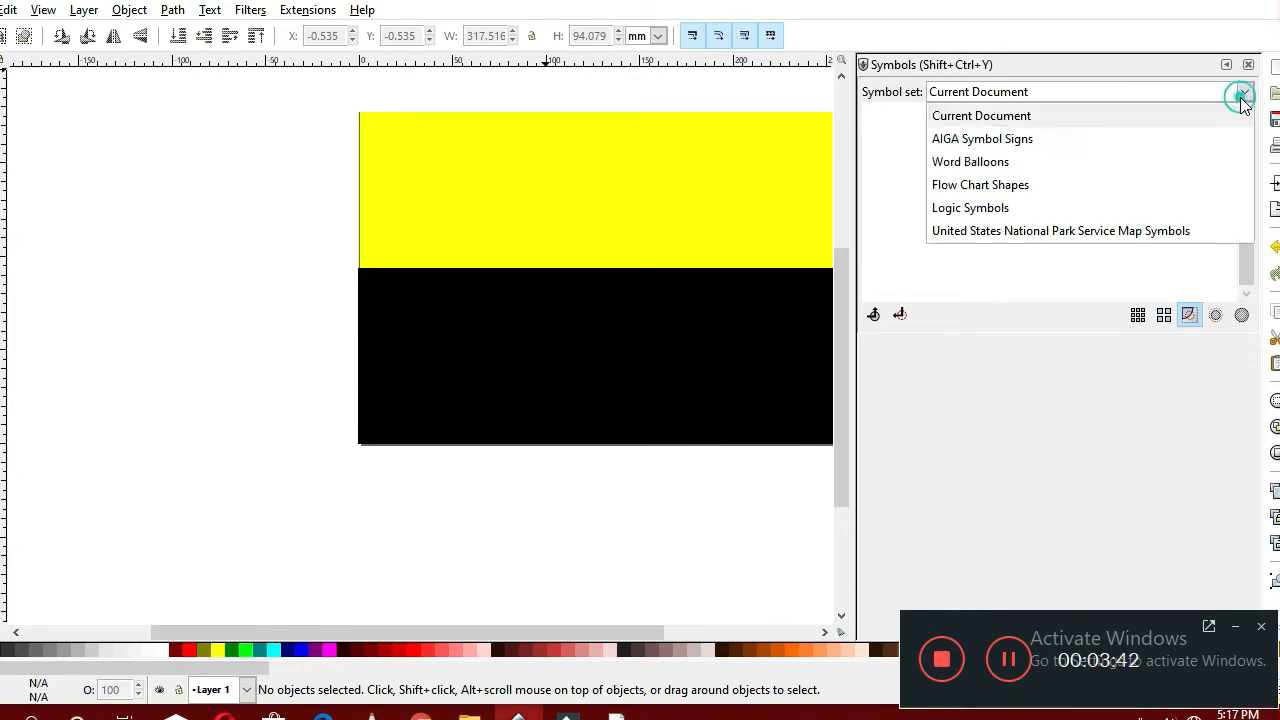
click(1243, 93)
click(1242, 97)
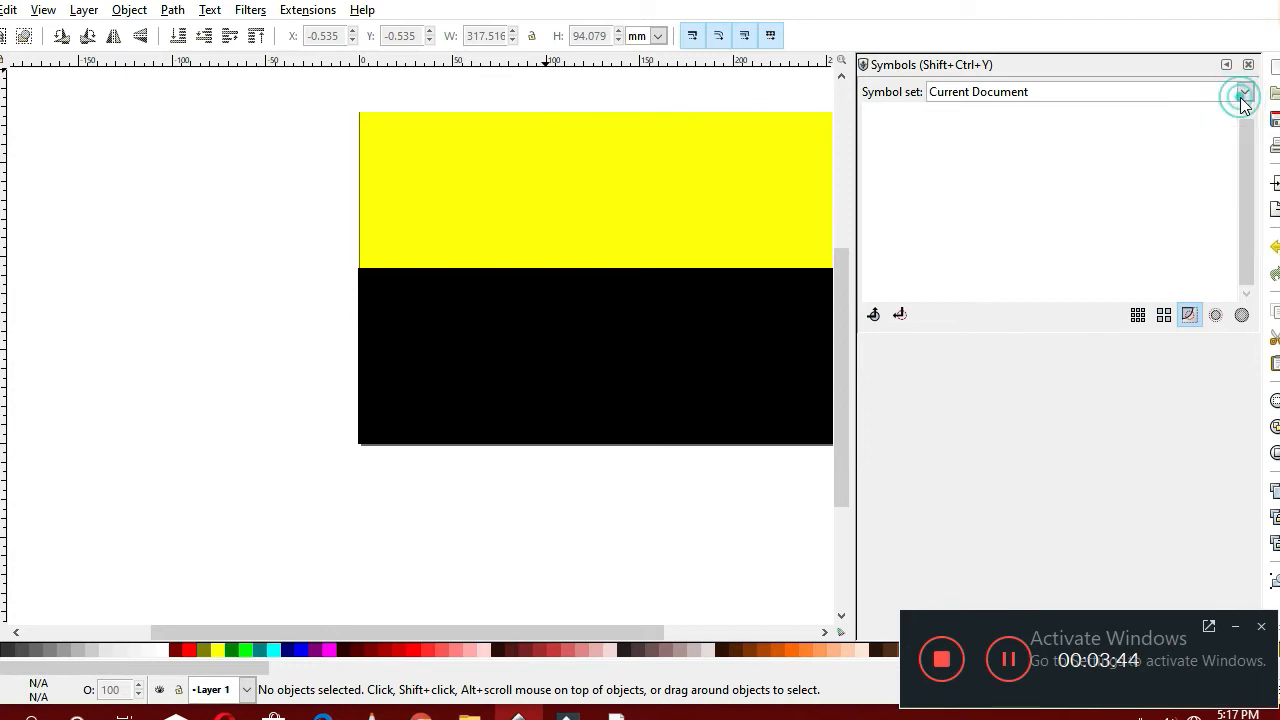
click(1242, 97)
click(1242, 97)
click(1241, 95)
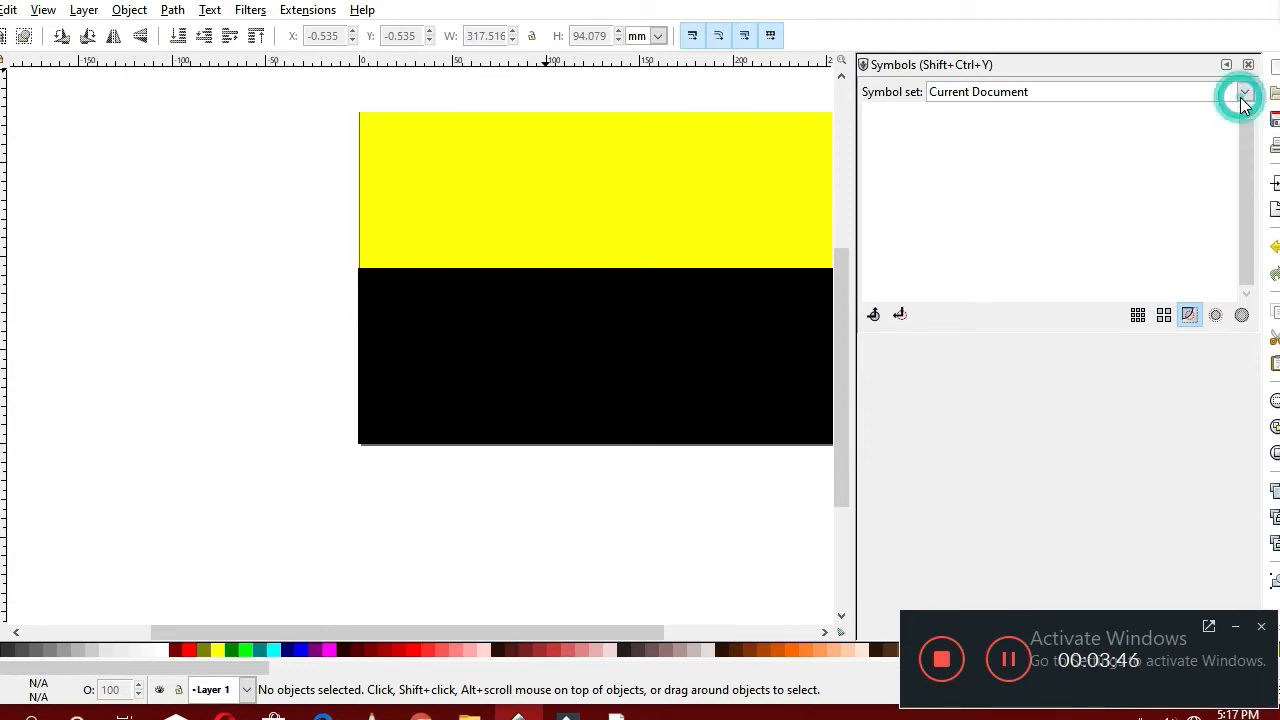
click(1241, 95)
click(1241, 95)
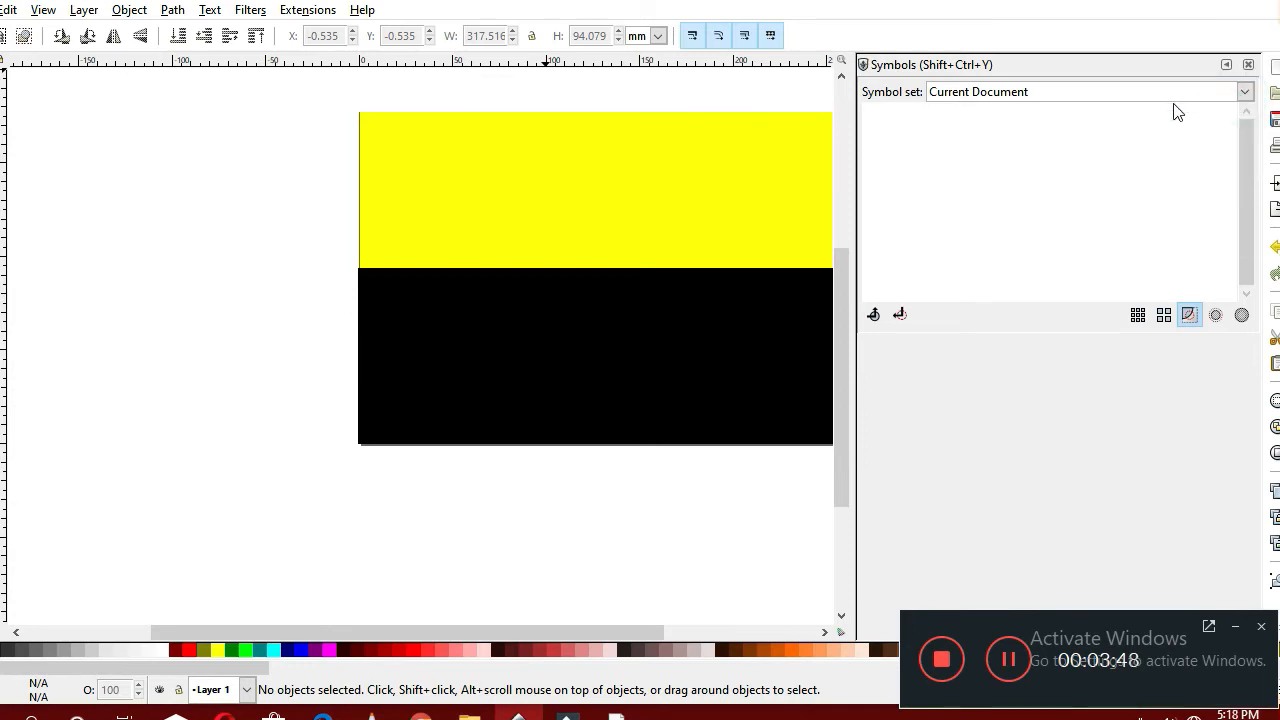
click(1171, 96)
click(1169, 93)
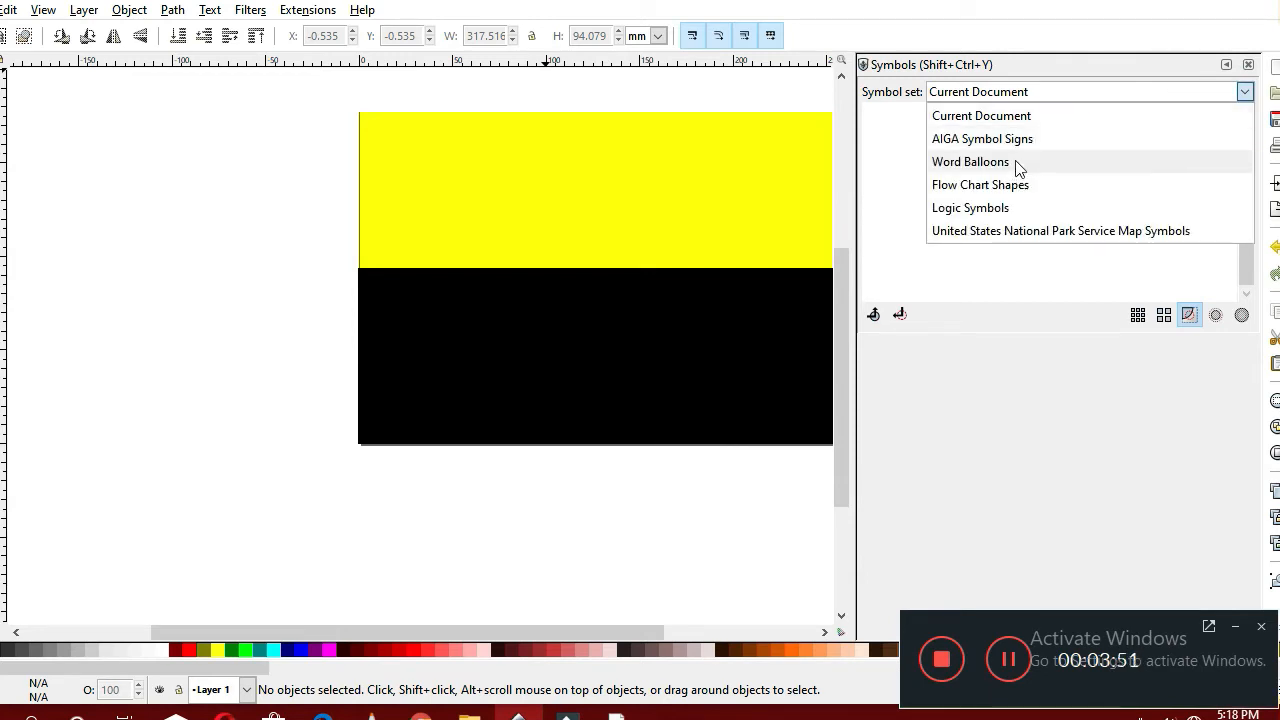
click(976, 208)
Switch the symbol set to United States National Park Service Map Symbols
click(1218, 85)
click(1213, 99)
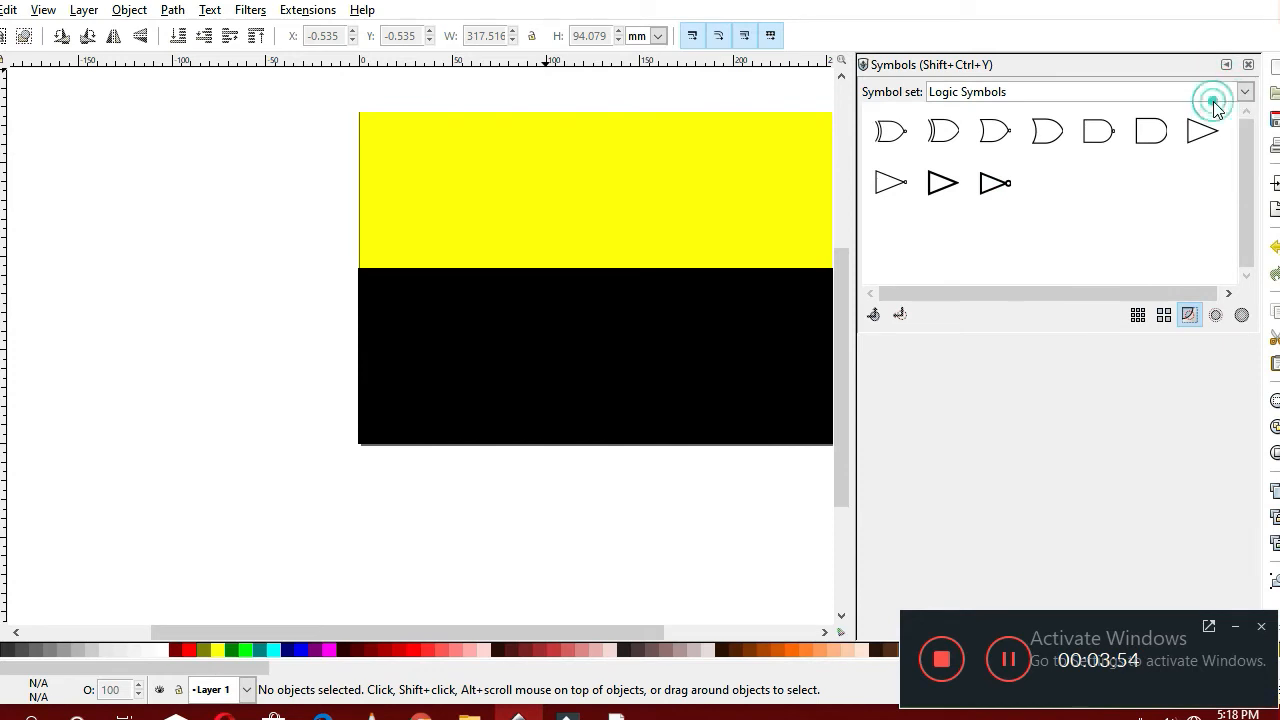
click(1233, 89)
click(1240, 92)
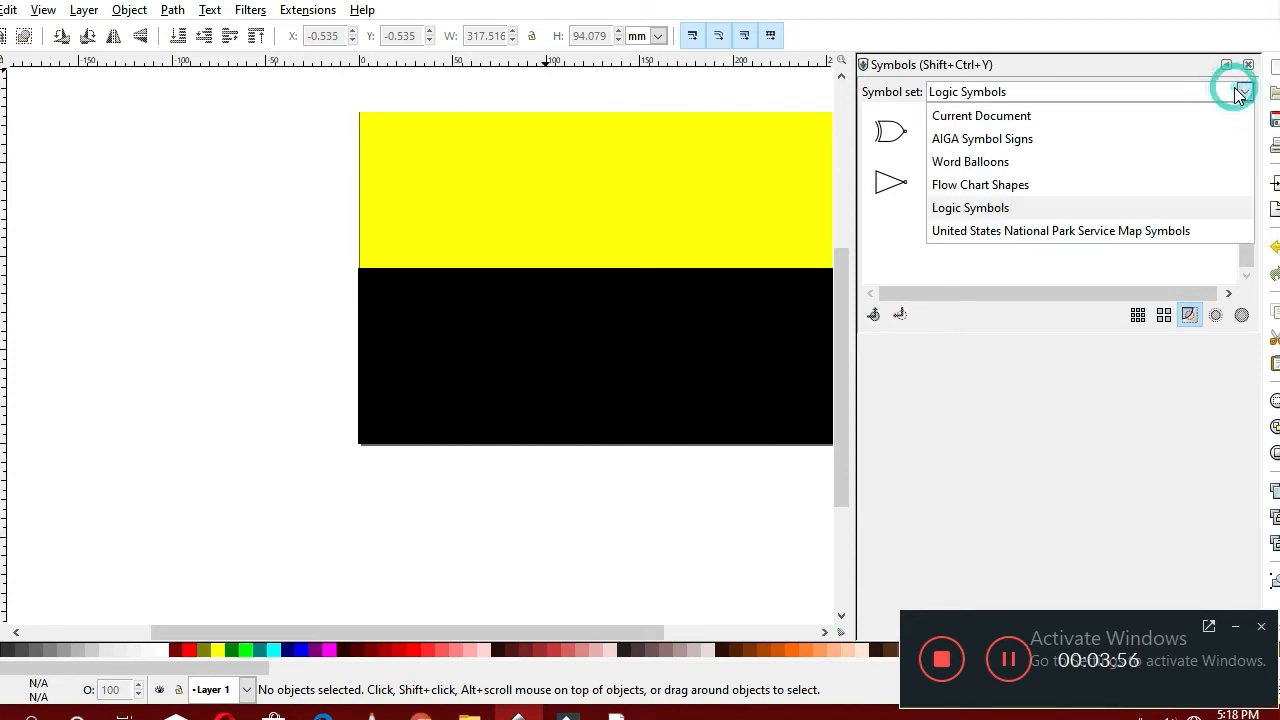
click(1006, 230)
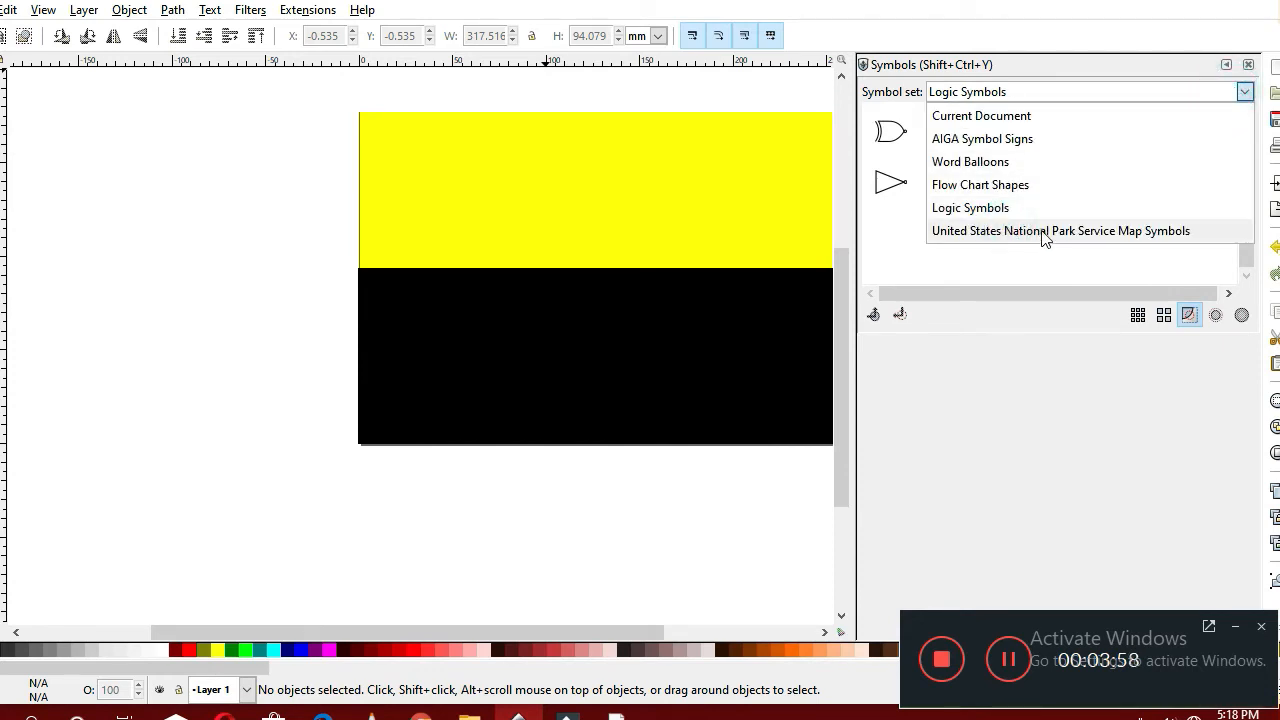
click(1041, 232)
click(1040, 232)
click(1120, 231)
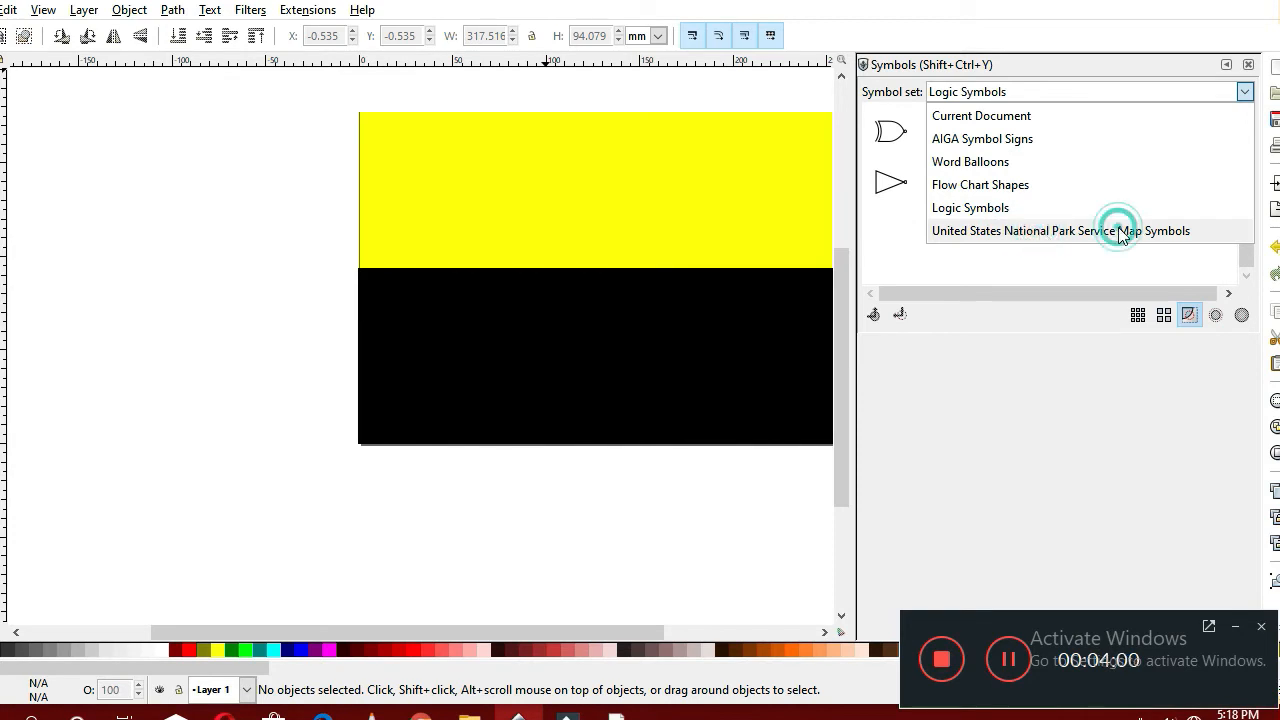
click(1120, 232)
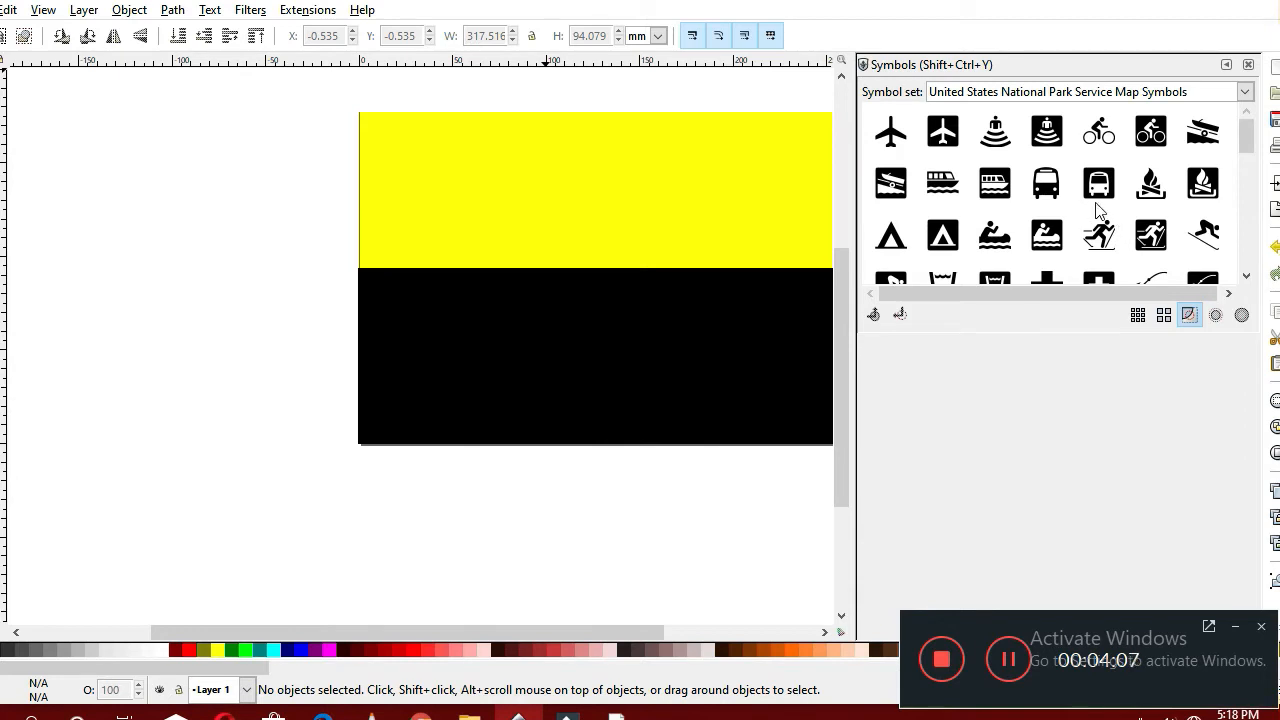
Find the boxed anchor symbol in the set and try to place it on the yellow area of the design
drag(1248, 150, 1248, 210)
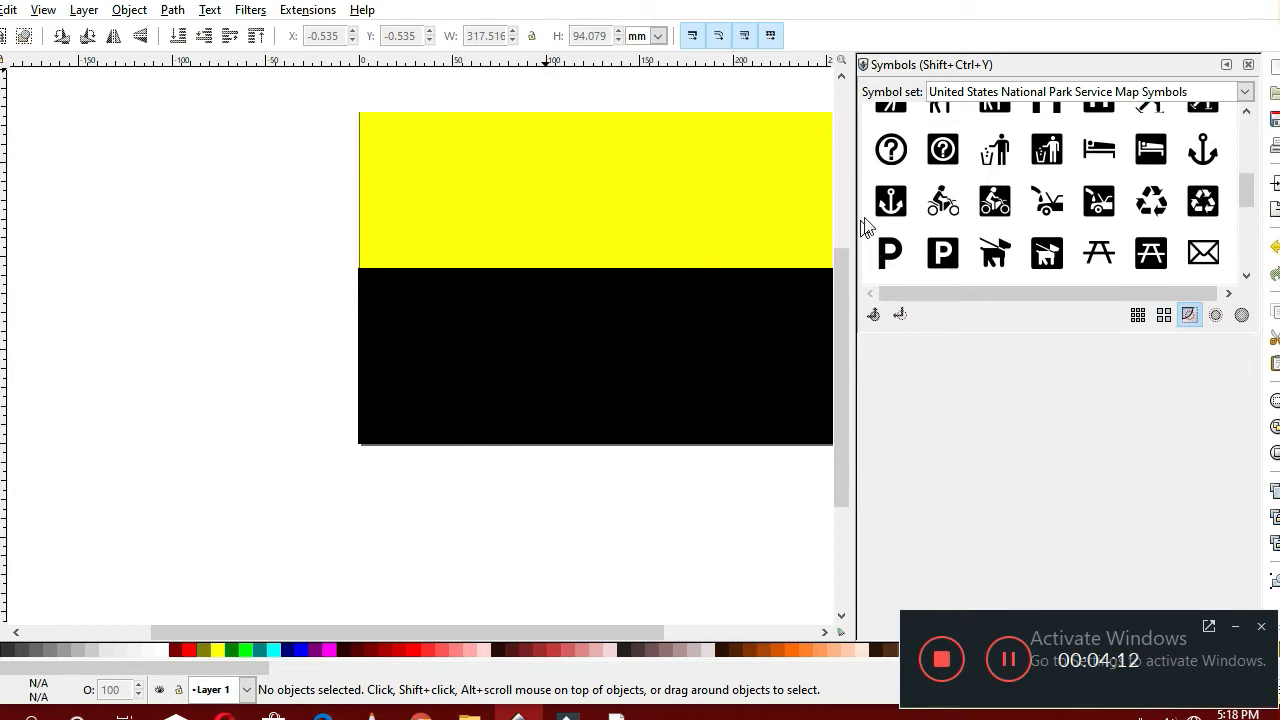
drag(891, 201, 554, 251)
drag(888, 219, 529, 243)
drag(888, 204, 709, 239)
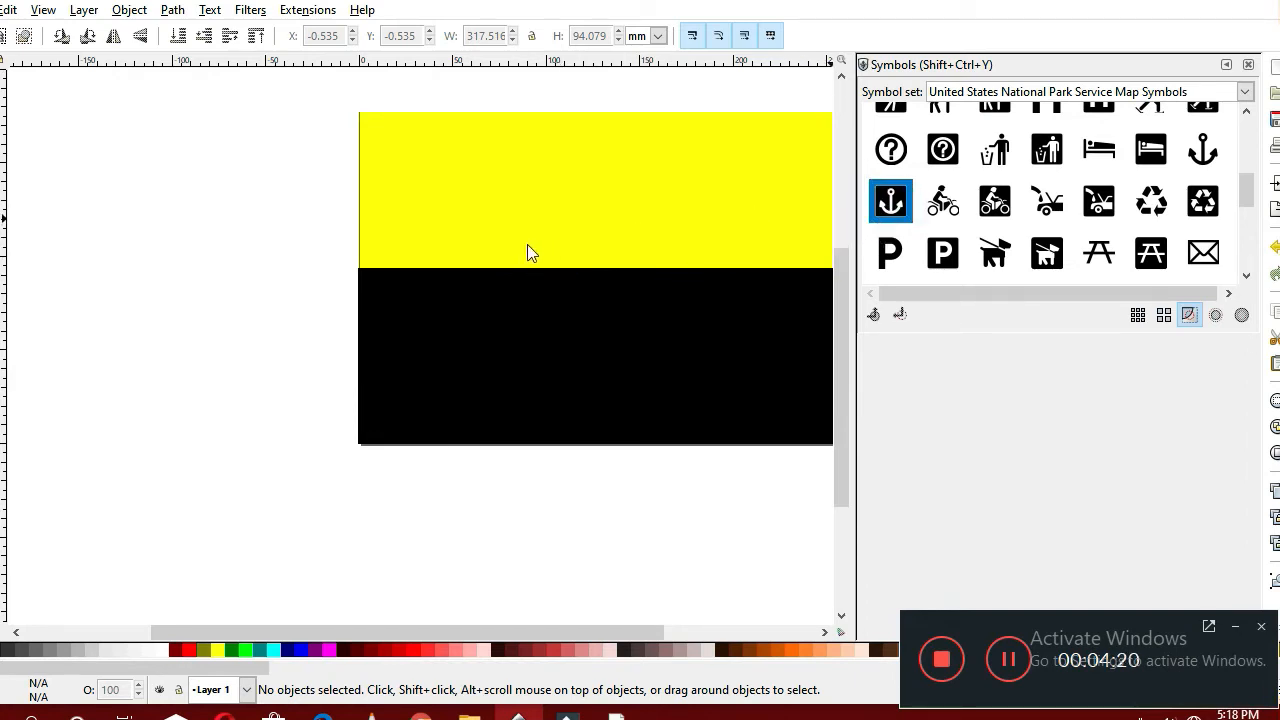
drag(888, 205, 695, 252)
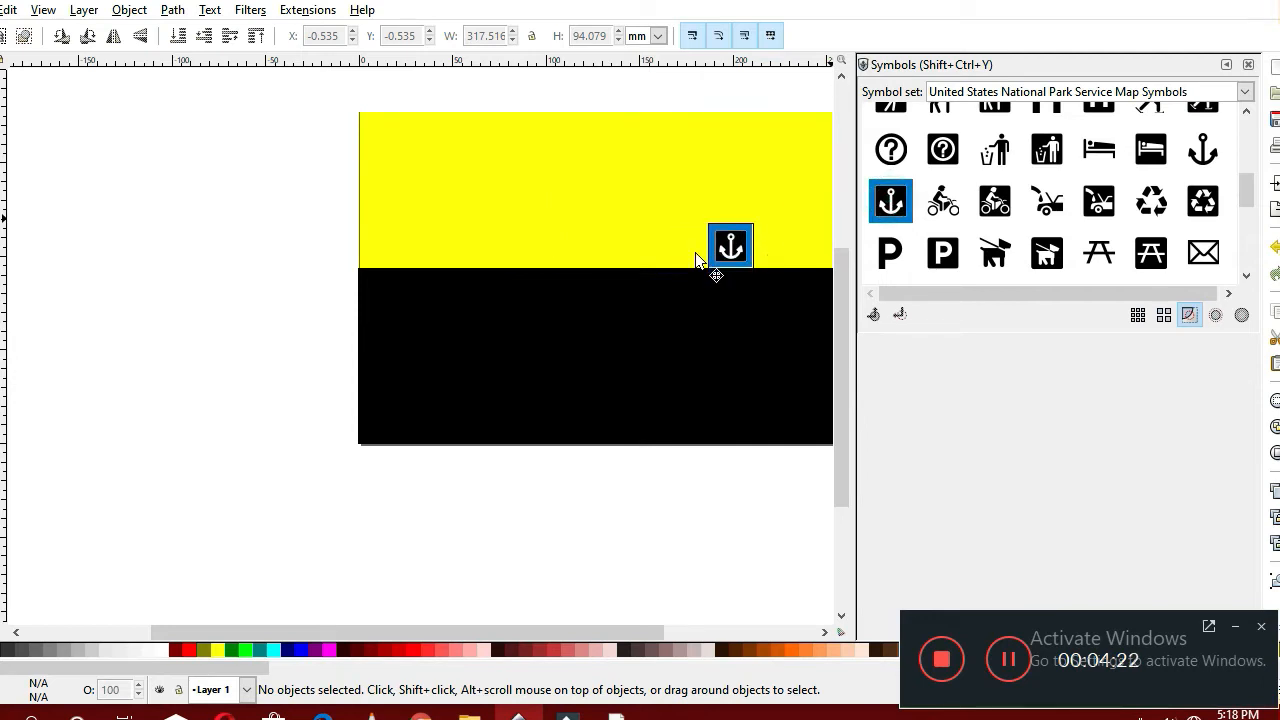
drag(897, 210, 611, 228)
drag(891, 205, 434, 166)
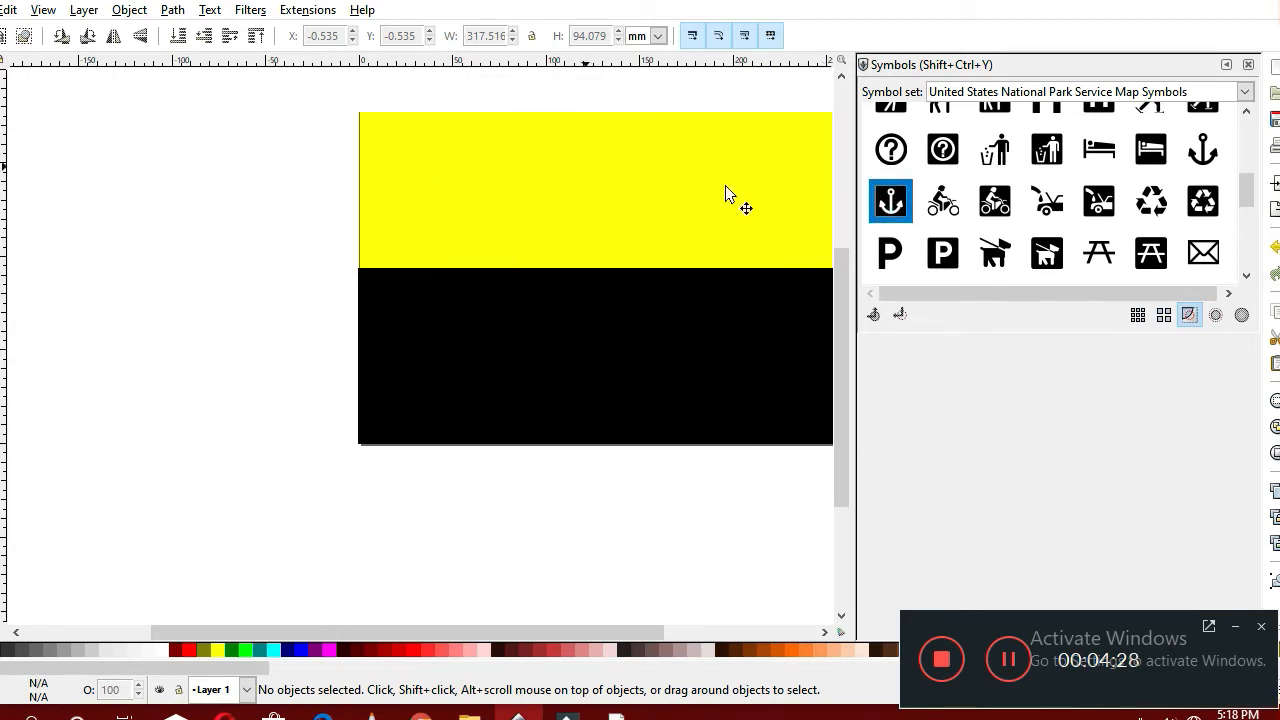
drag(887, 205, 448, 245)
drag(882, 210, 670, 213)
drag(900, 210, 381, 420)
Select the yellow background and try again to place the boxed anchor symbol on it
click(482, 247)
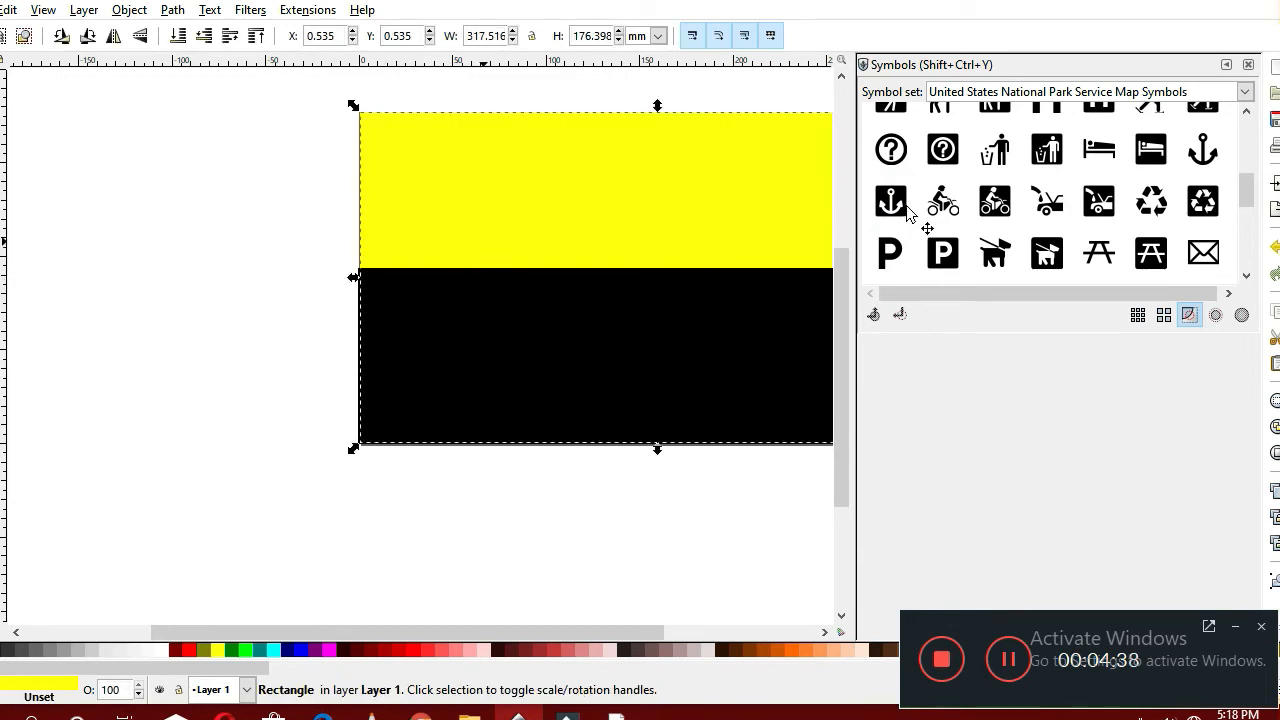
drag(892, 202, 549, 206)
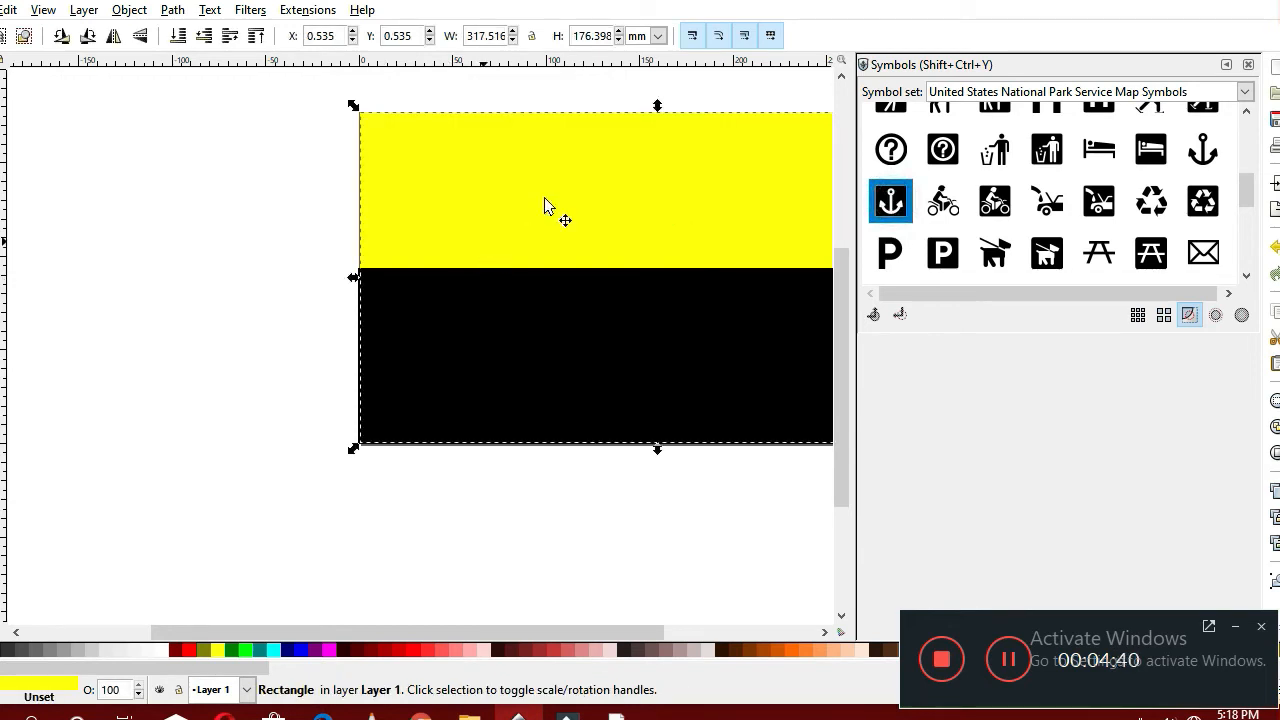
drag(900, 202, 560, 250)
Try to place the boxed skier symbol and the boxed anchor symbol from the set on the design
scroll(1195, 165, up, 1)
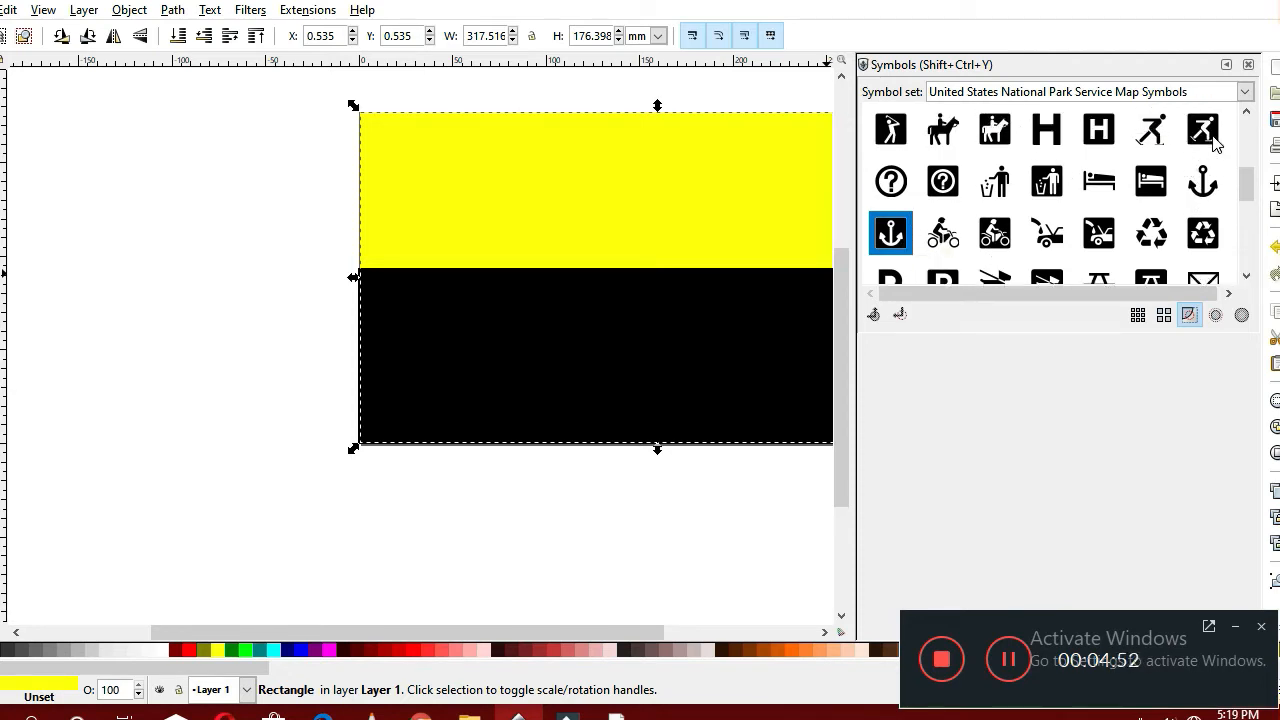
drag(1213, 143, 658, 268)
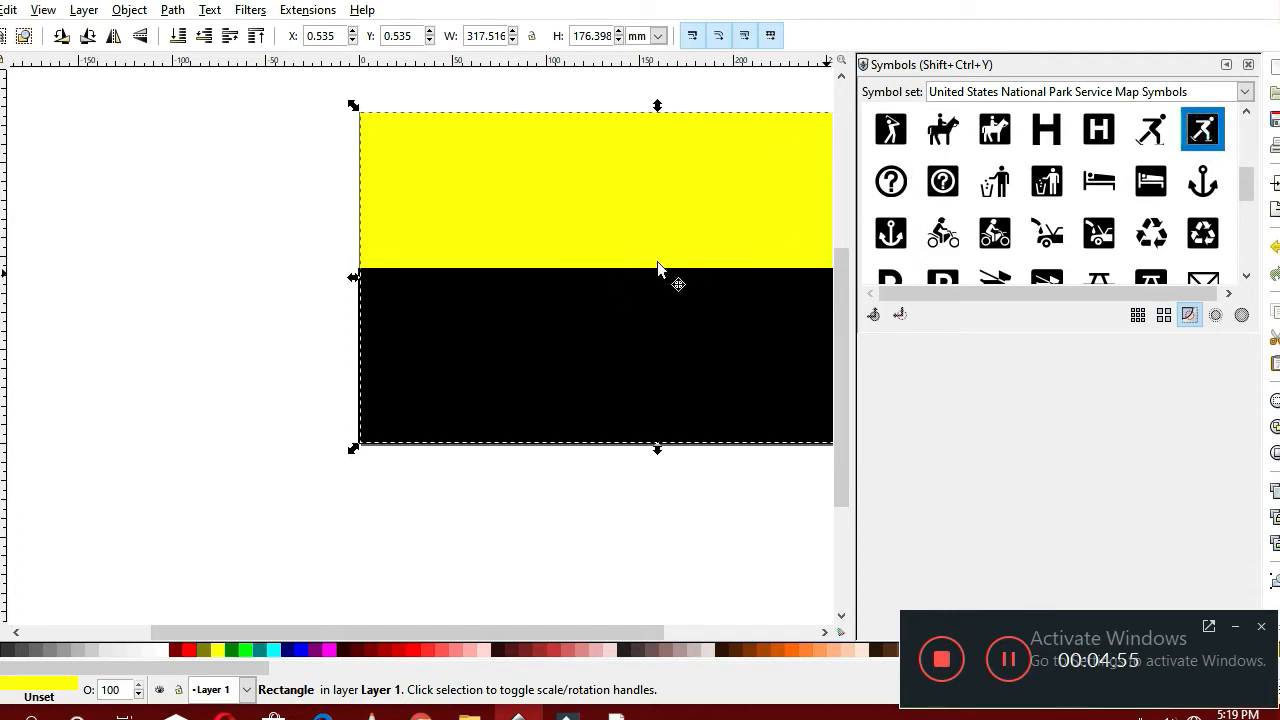
drag(887, 251, 530, 220)
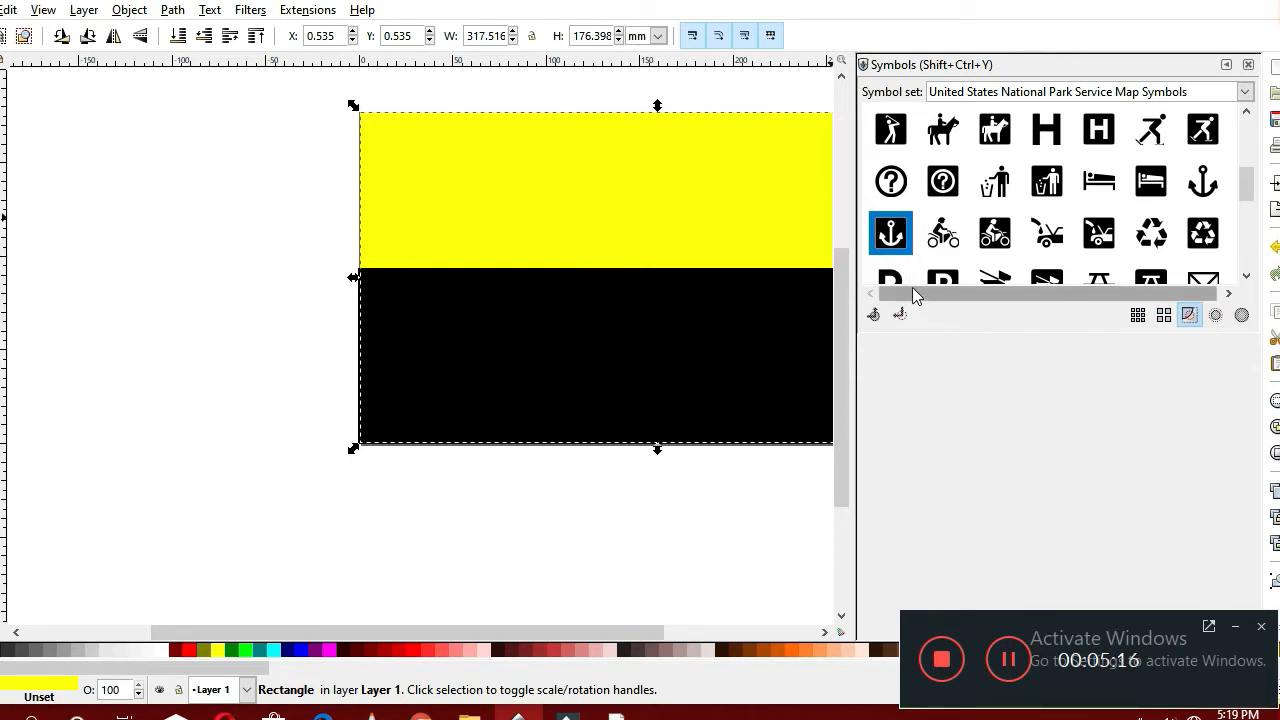
drag(900, 240, 595, 266)
drag(880, 258, 587, 242)
drag(897, 236, 521, 257)
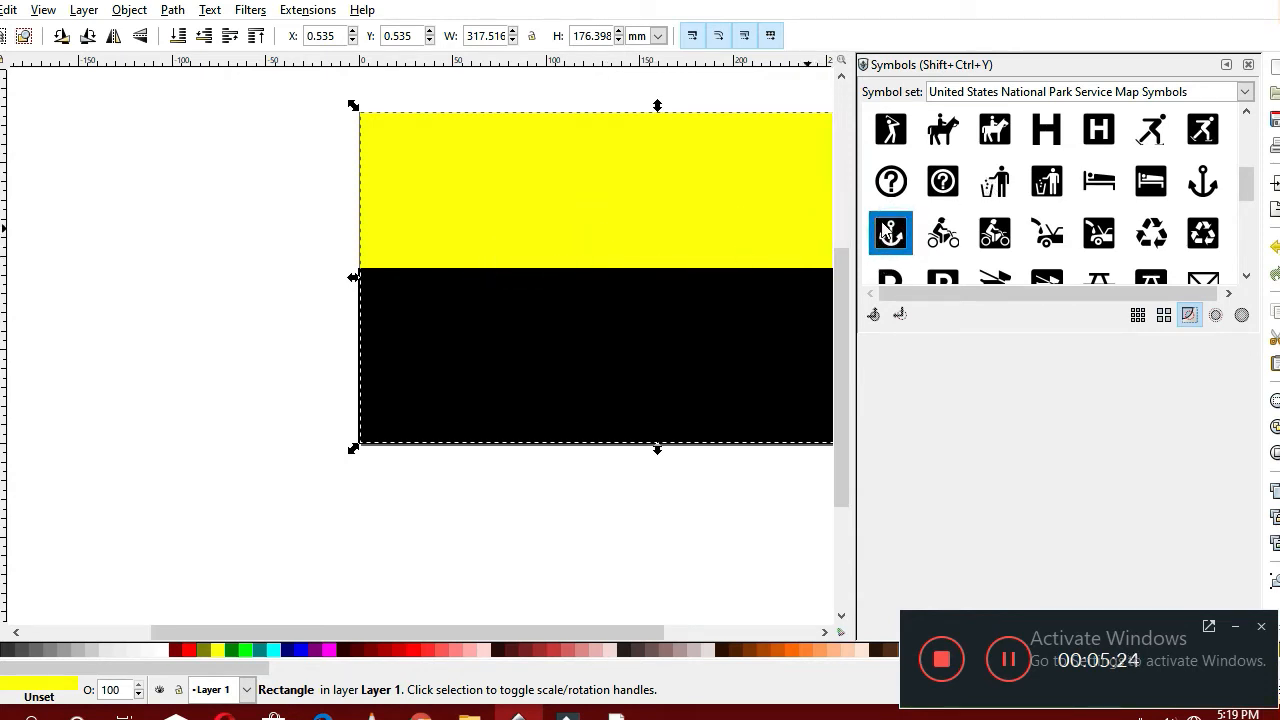
drag(893, 141, 891, 136)
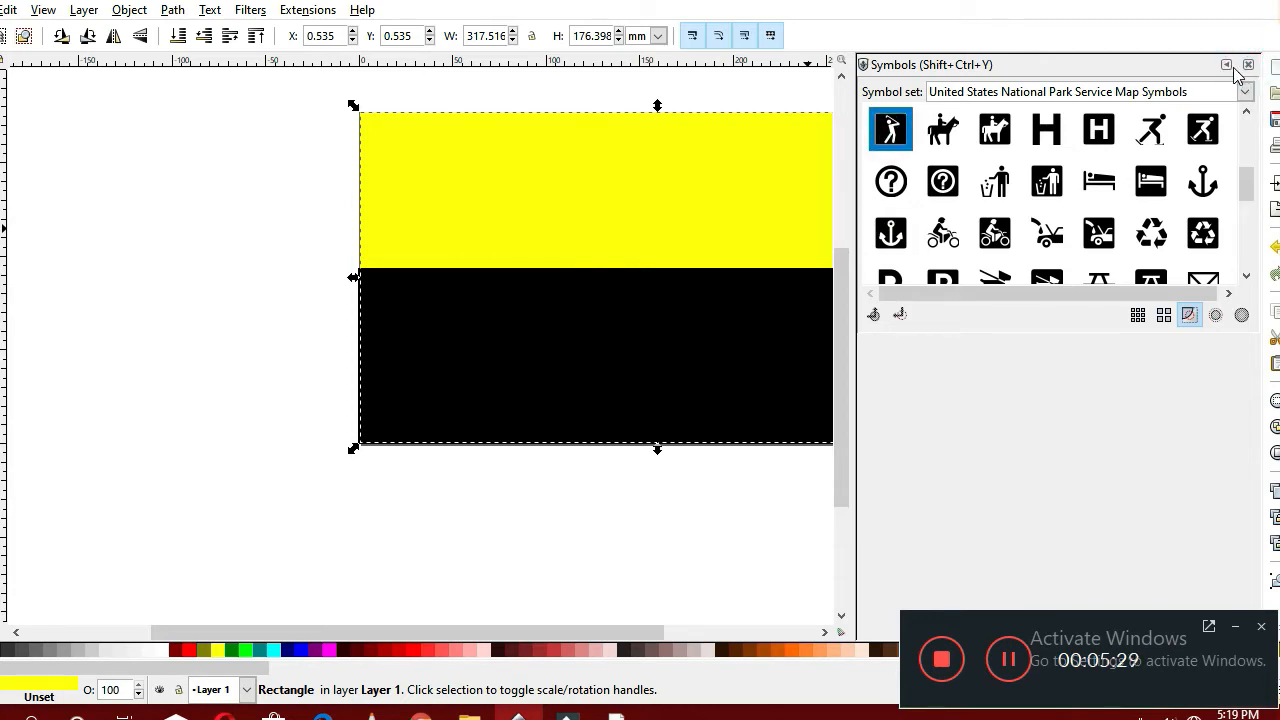
Try once more to place the boxed anchor symbol, this time on the black rectangle, and collapse the Symbols dialog
right_click(546, 360)
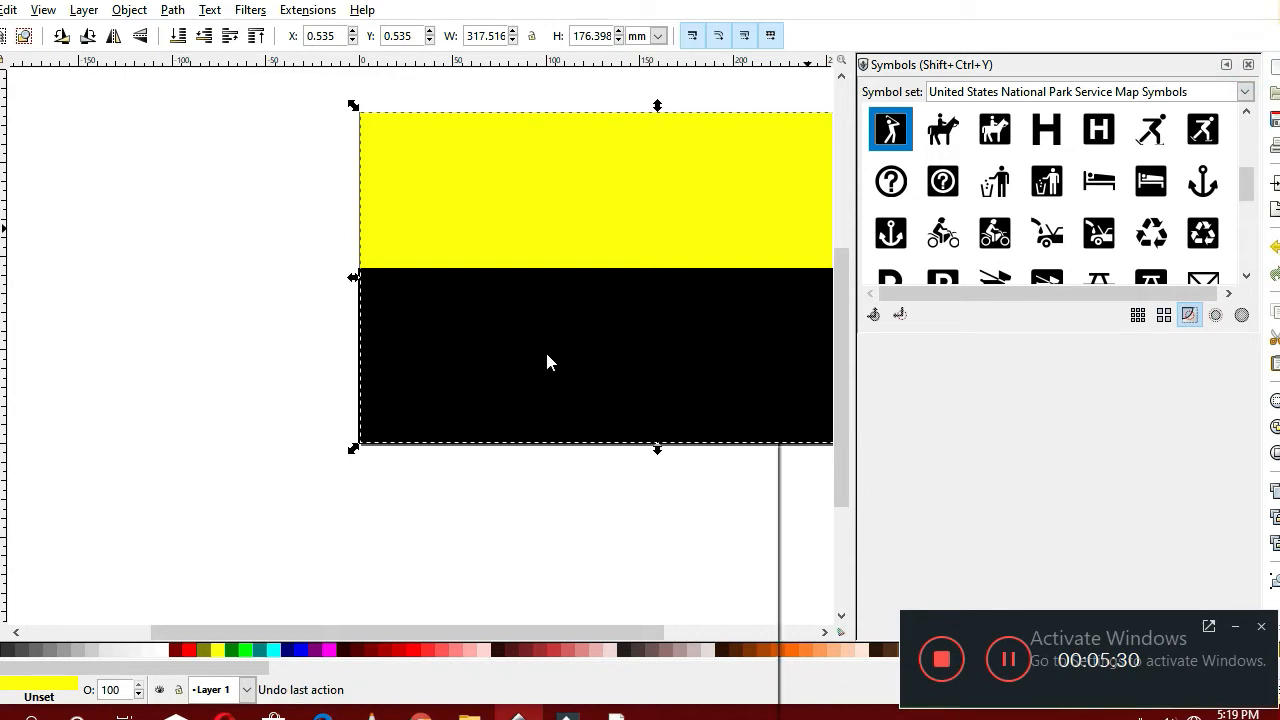
double_click(452, 515)
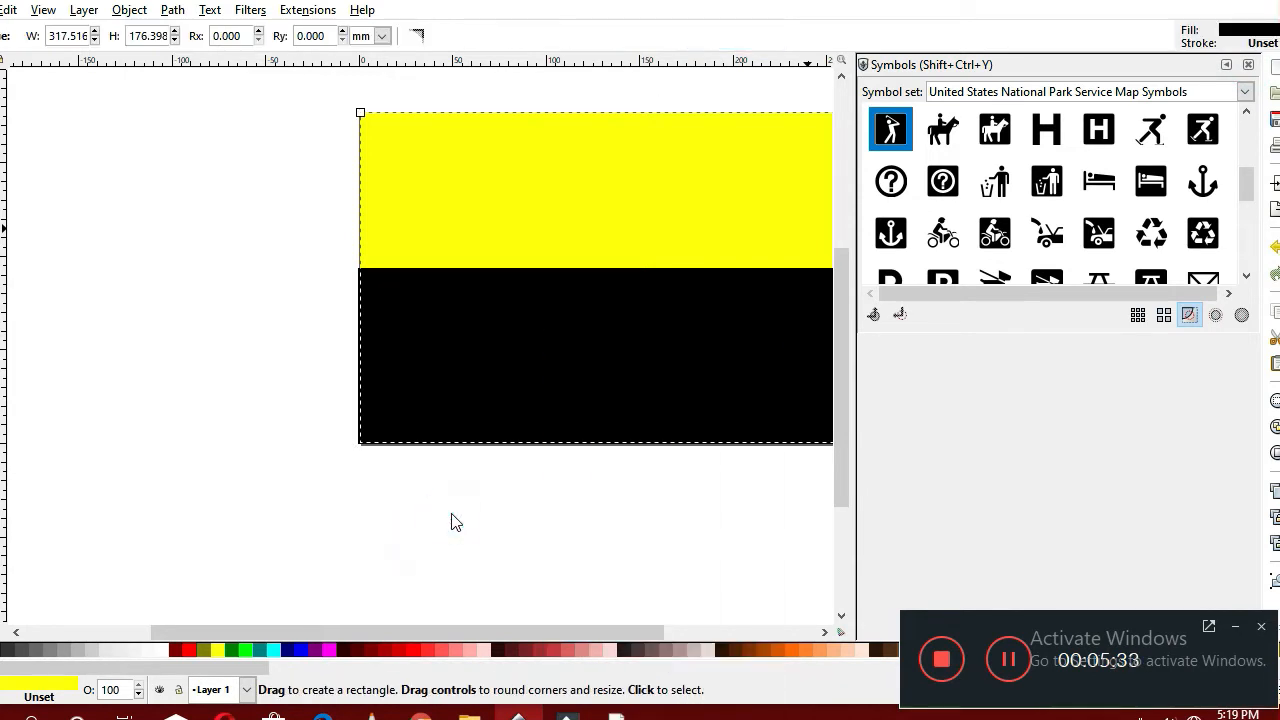
click(892, 244)
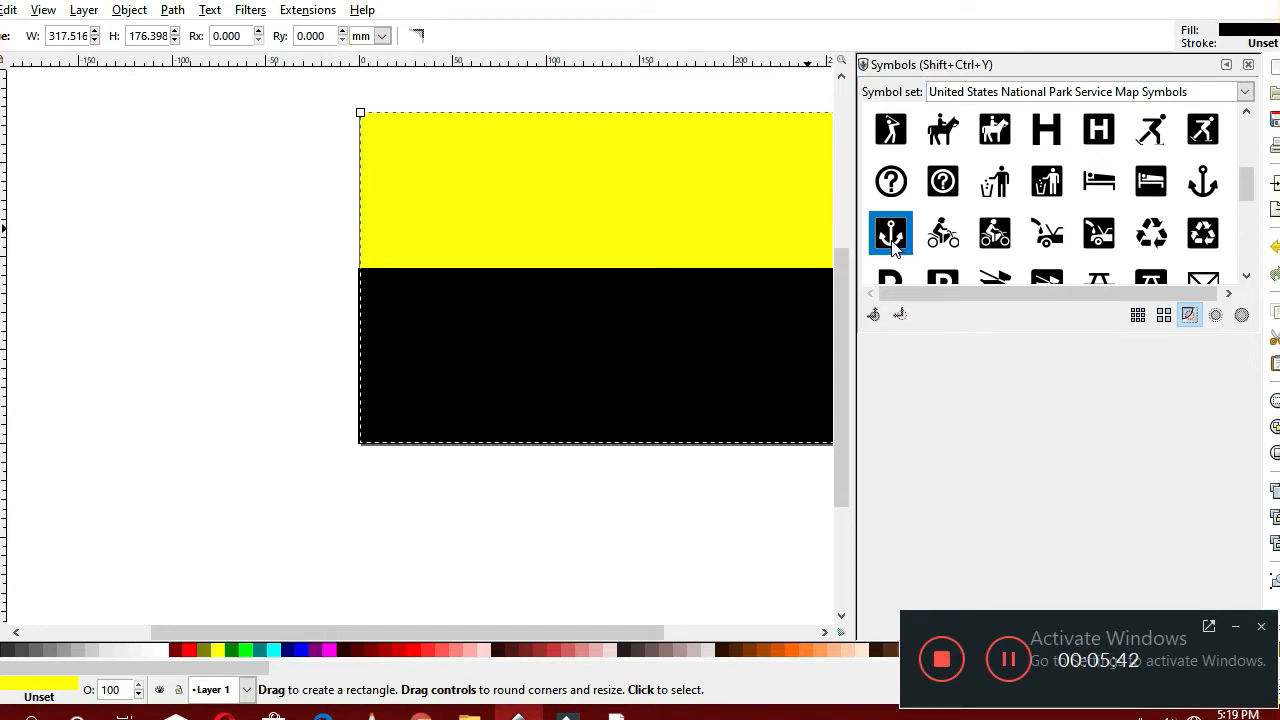
drag(893, 245, 666, 303)
click(1227, 65)
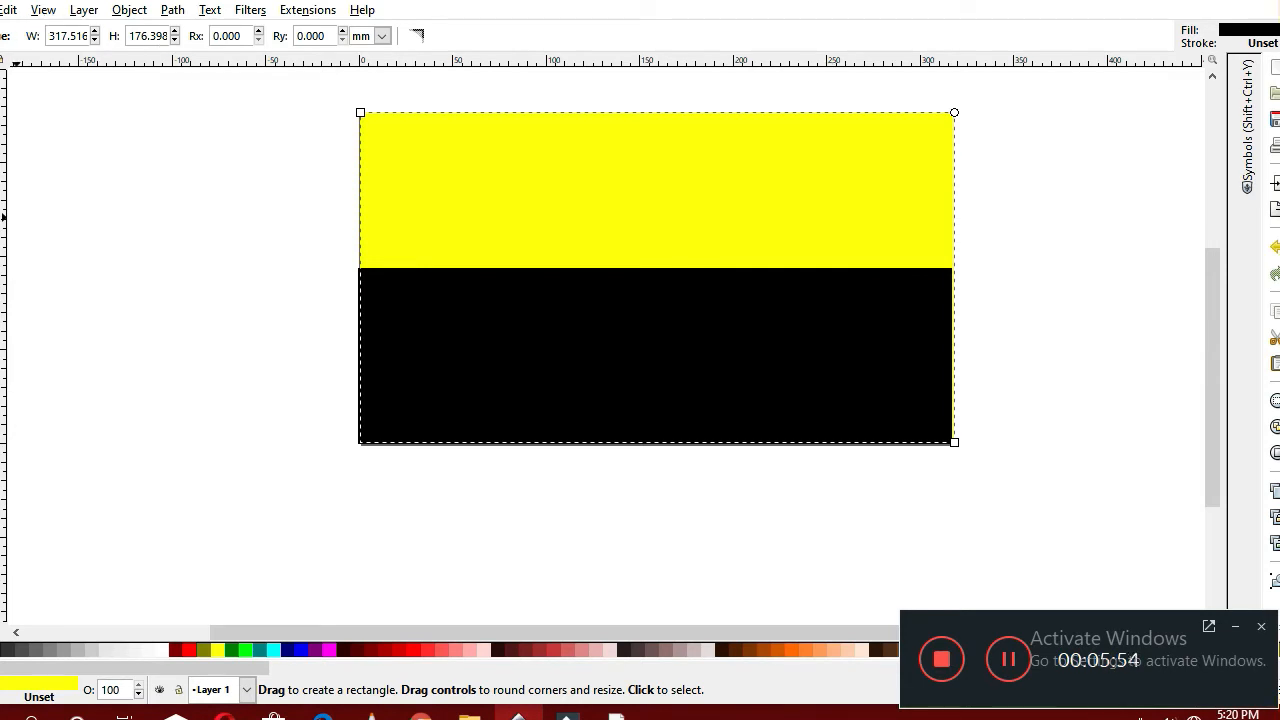
Start a file import and look through the Pictures folder for a suitable image
click(1, 9)
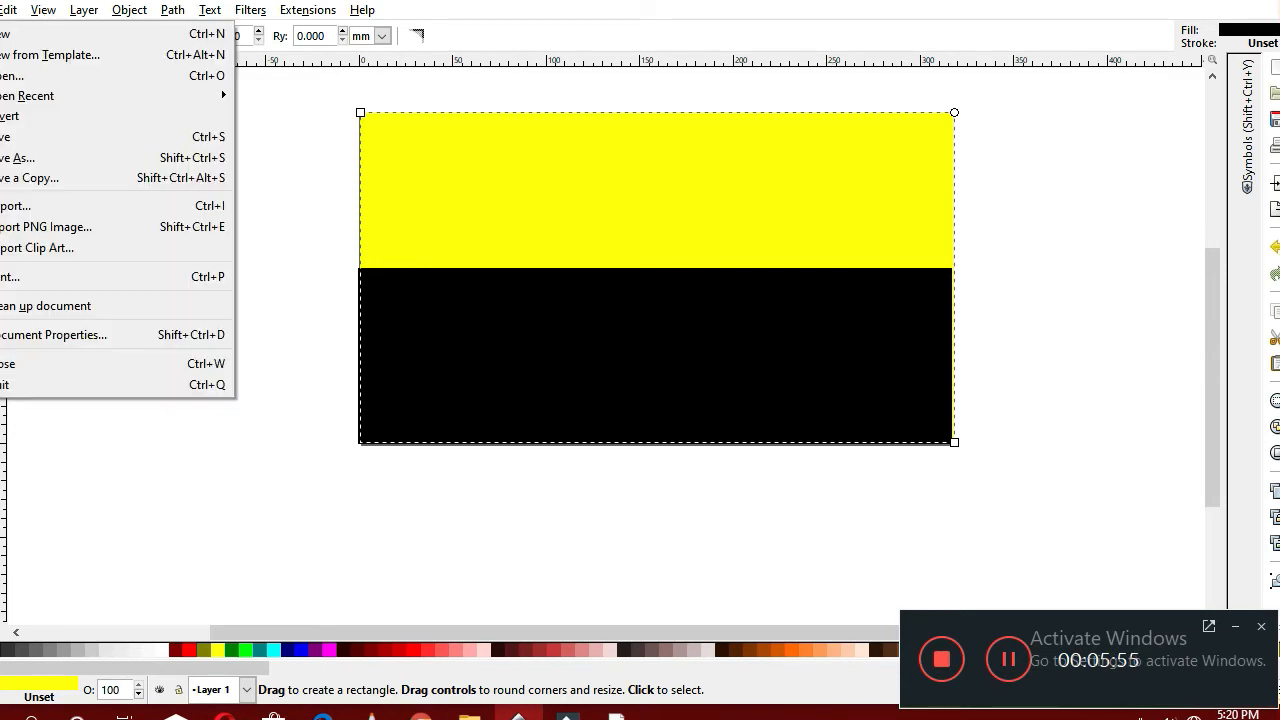
click(26, 204)
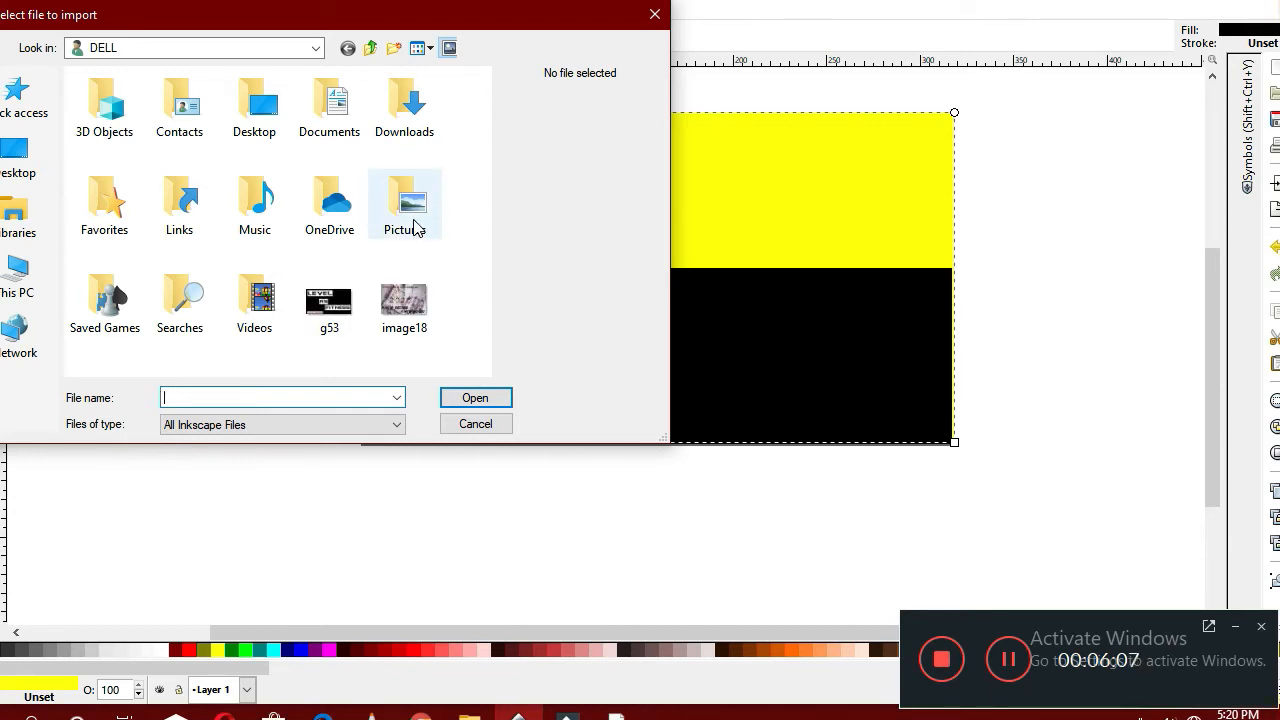
double_click(414, 227)
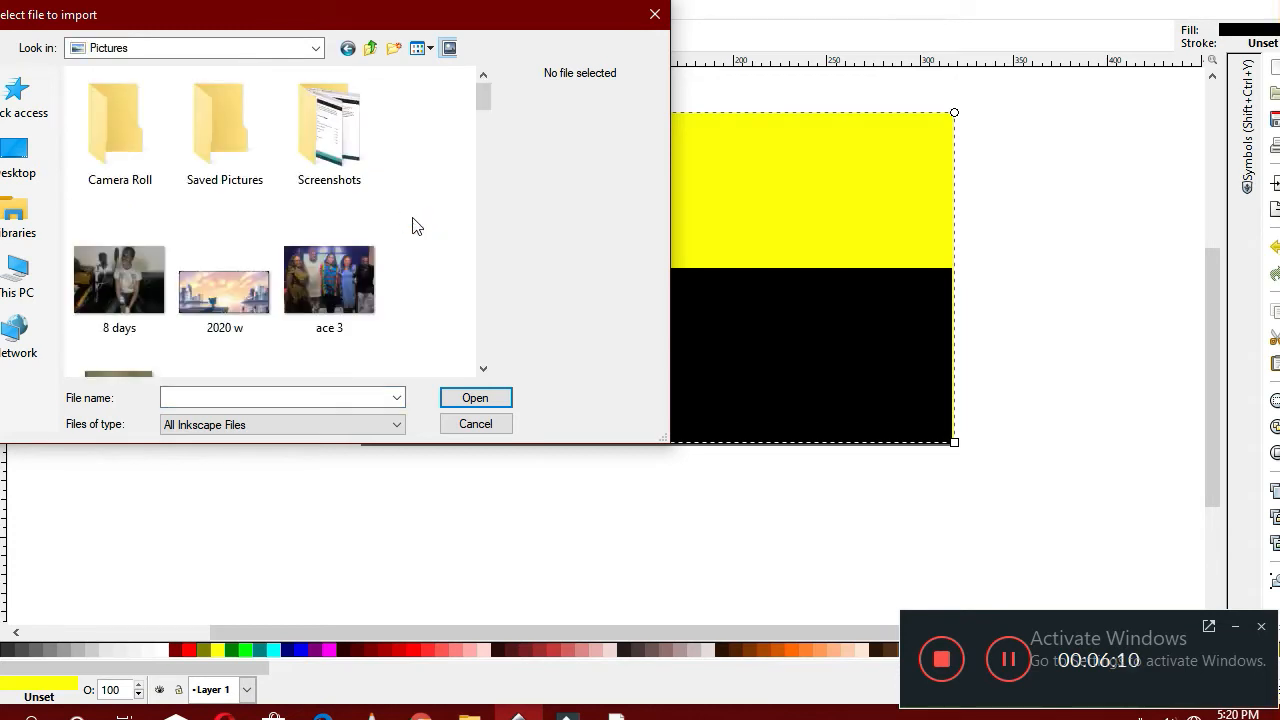
scroll(416, 227, down, 3)
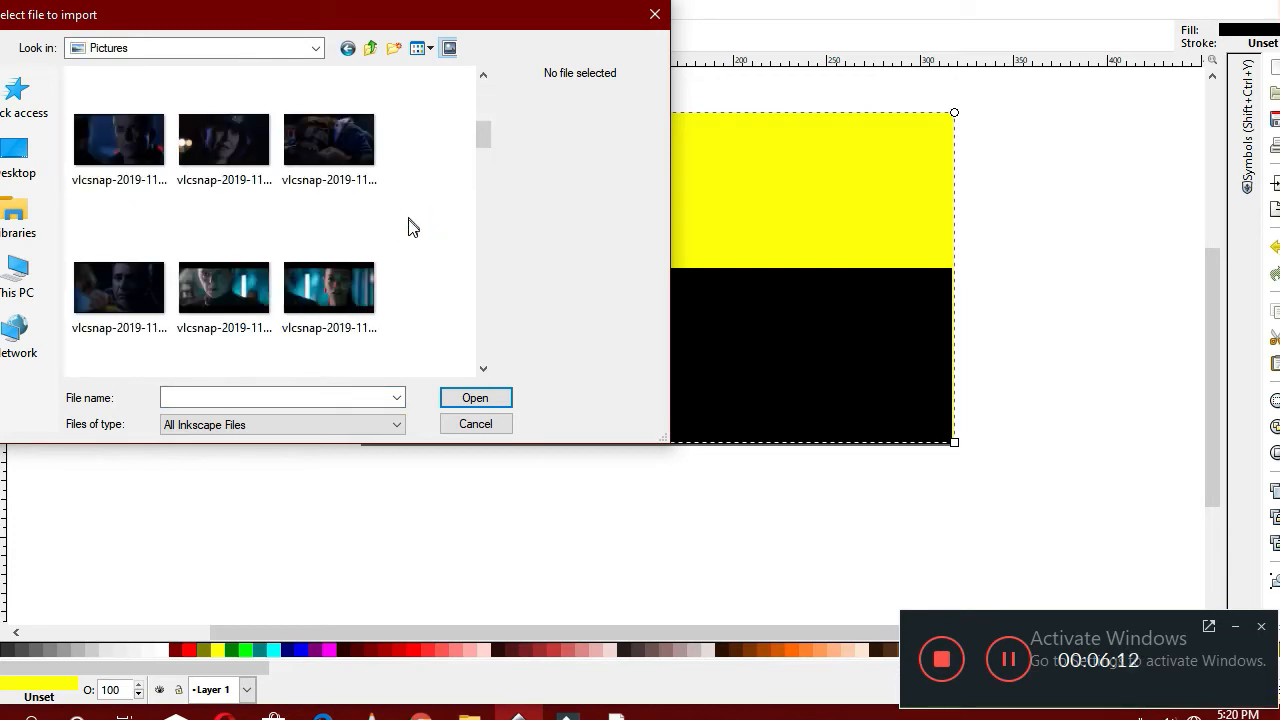
scroll(408, 227, down, 2)
scroll(409, 229, down, 1)
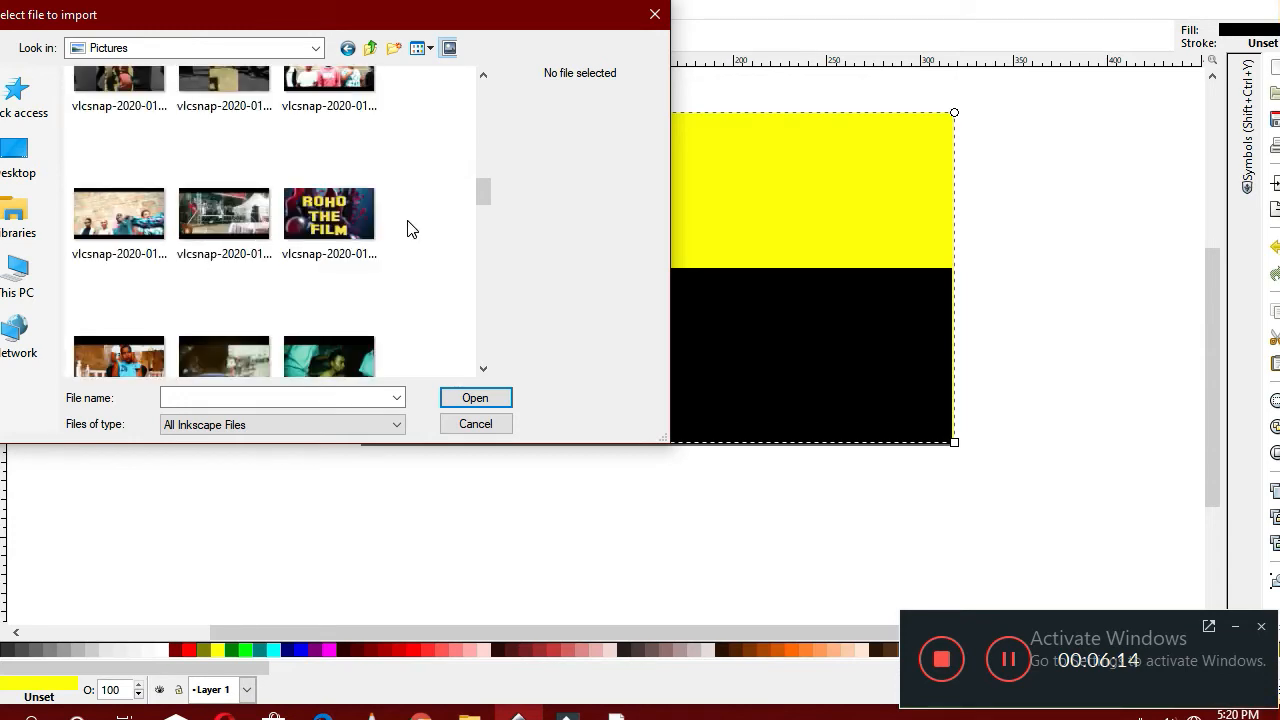
scroll(408, 229, down, 2)
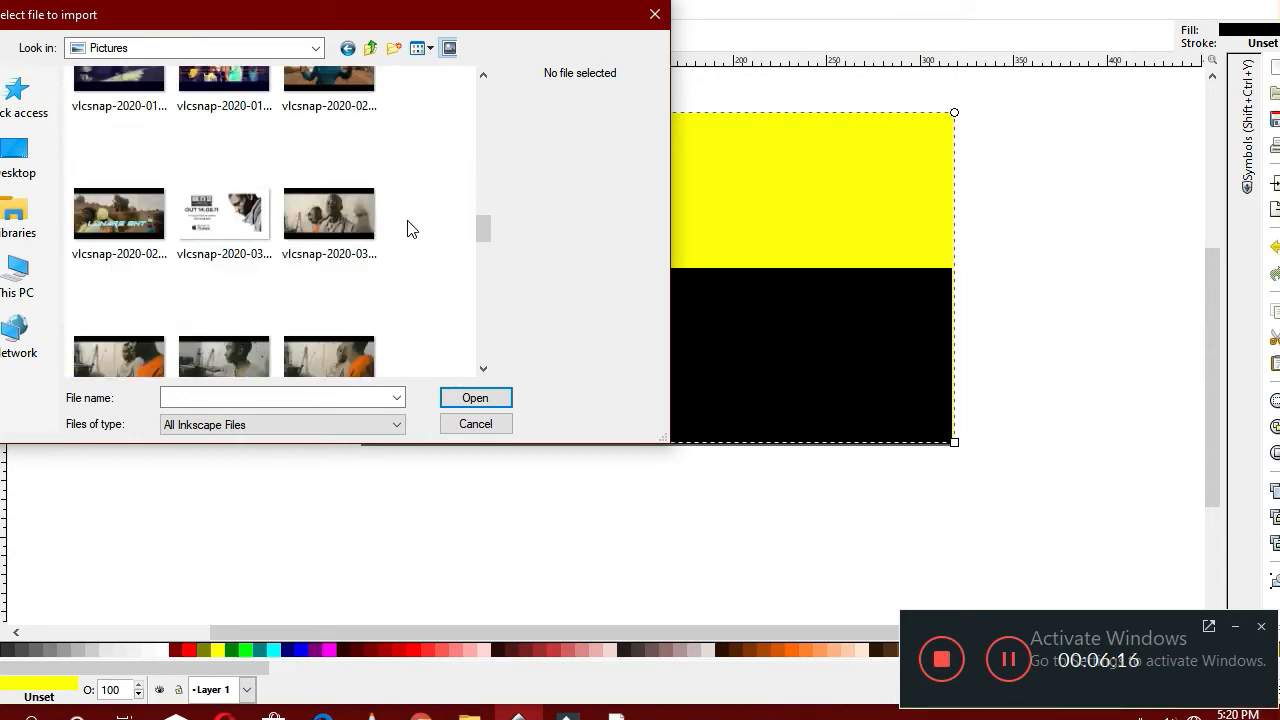
scroll(408, 229, down, 4)
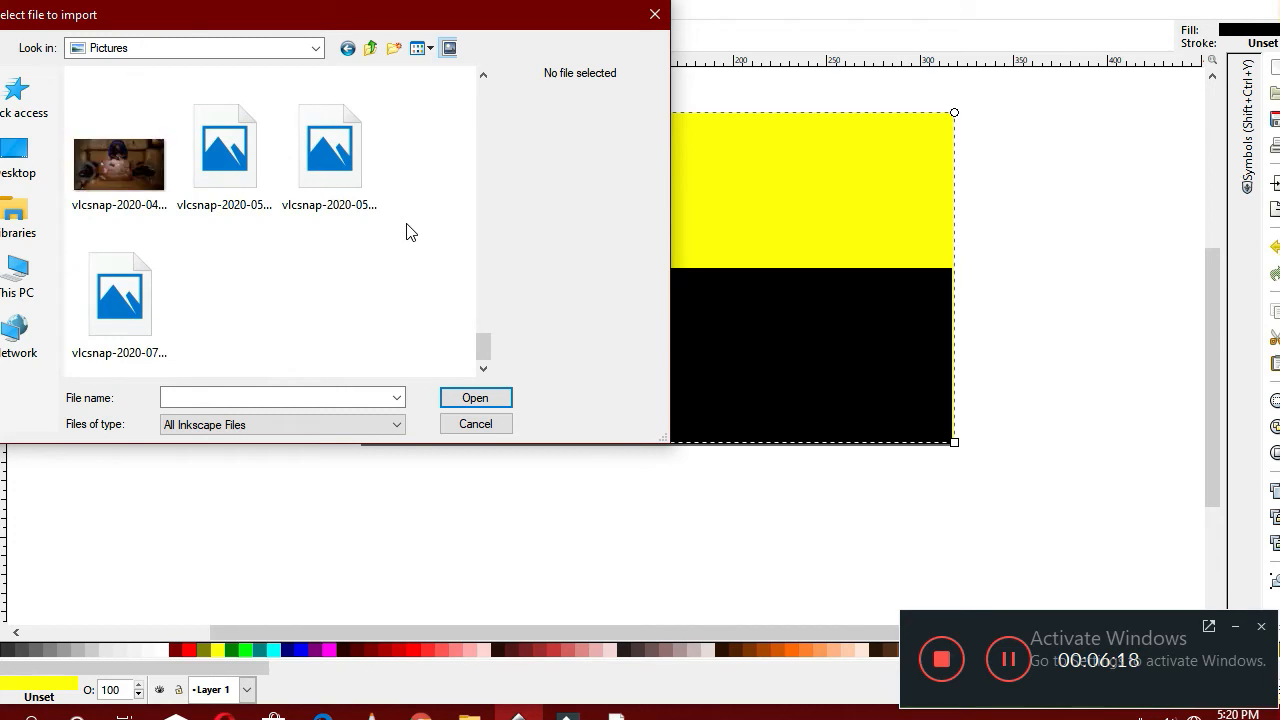
scroll(408, 232, up, 15)
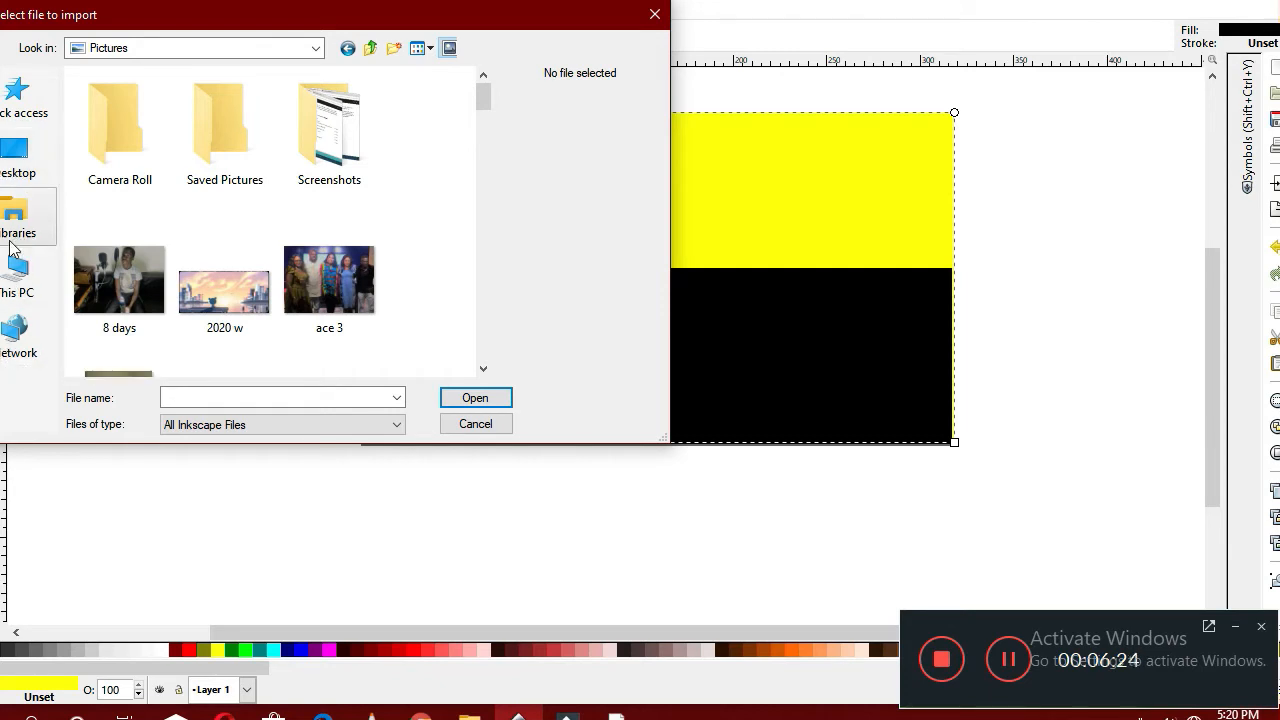
Browse the Desktop folders and files for an image to import
click(20, 175)
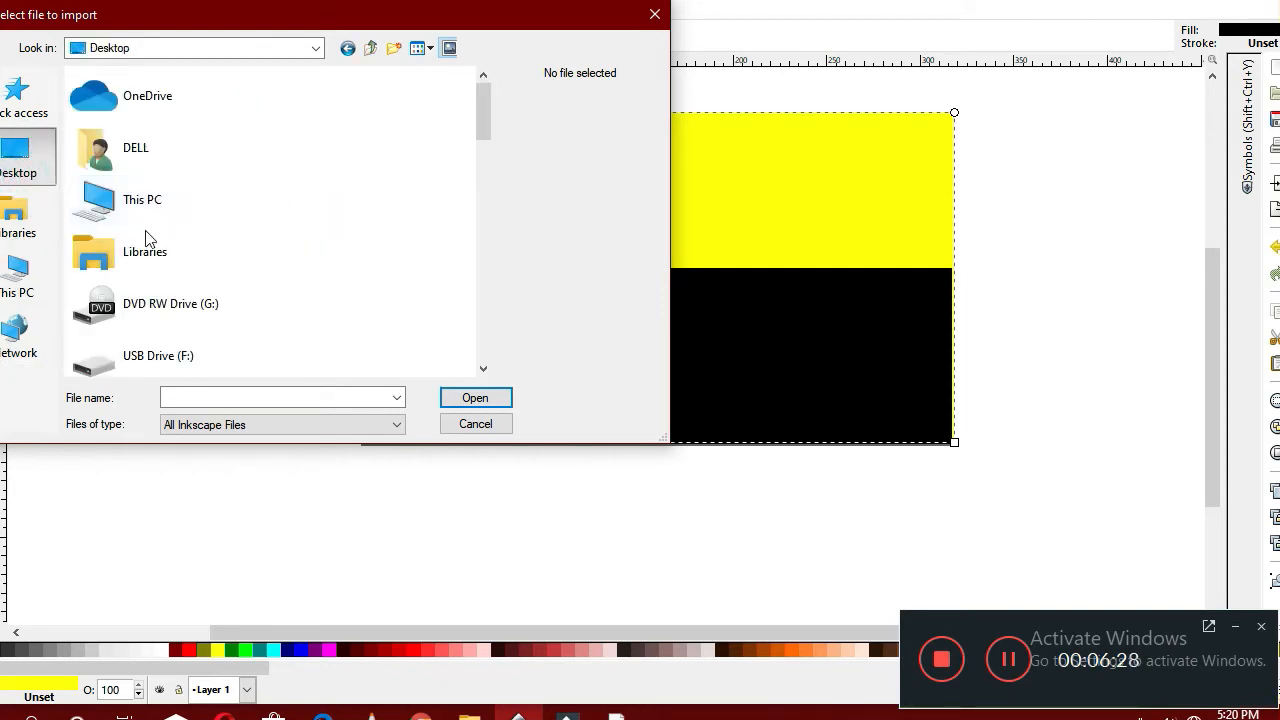
scroll(149, 318, down, 3)
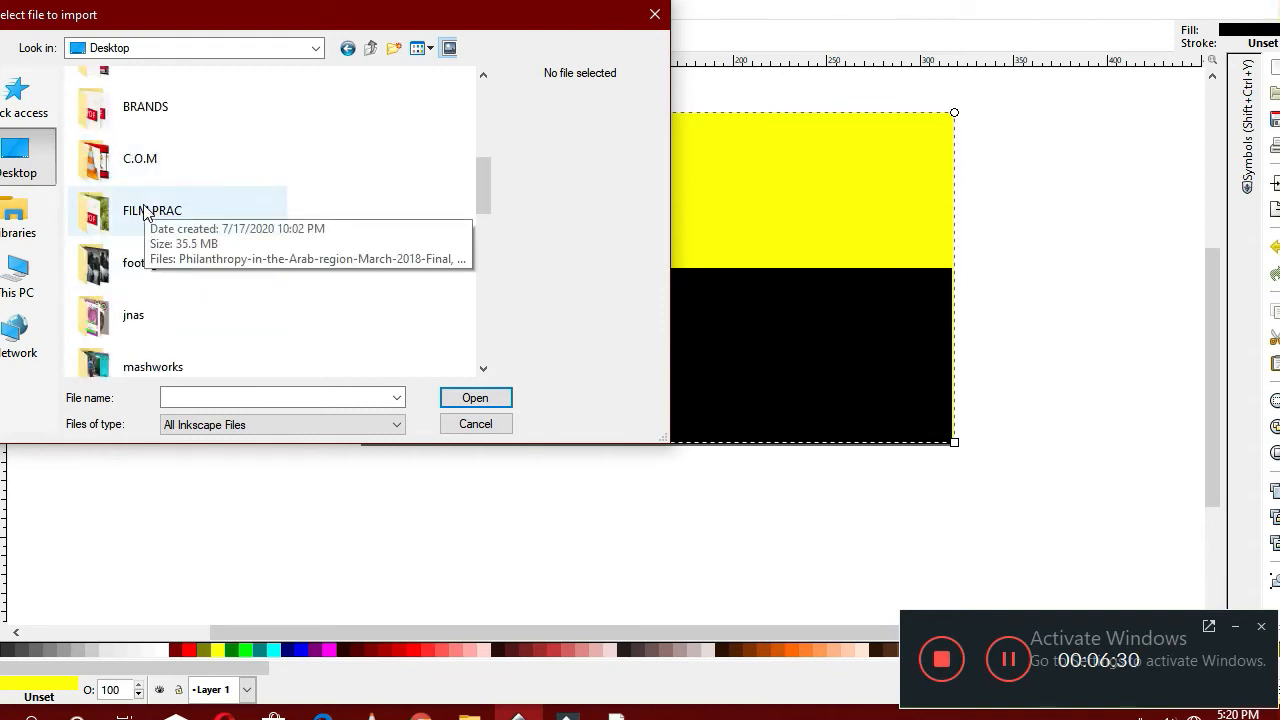
scroll(172, 314, down, 3)
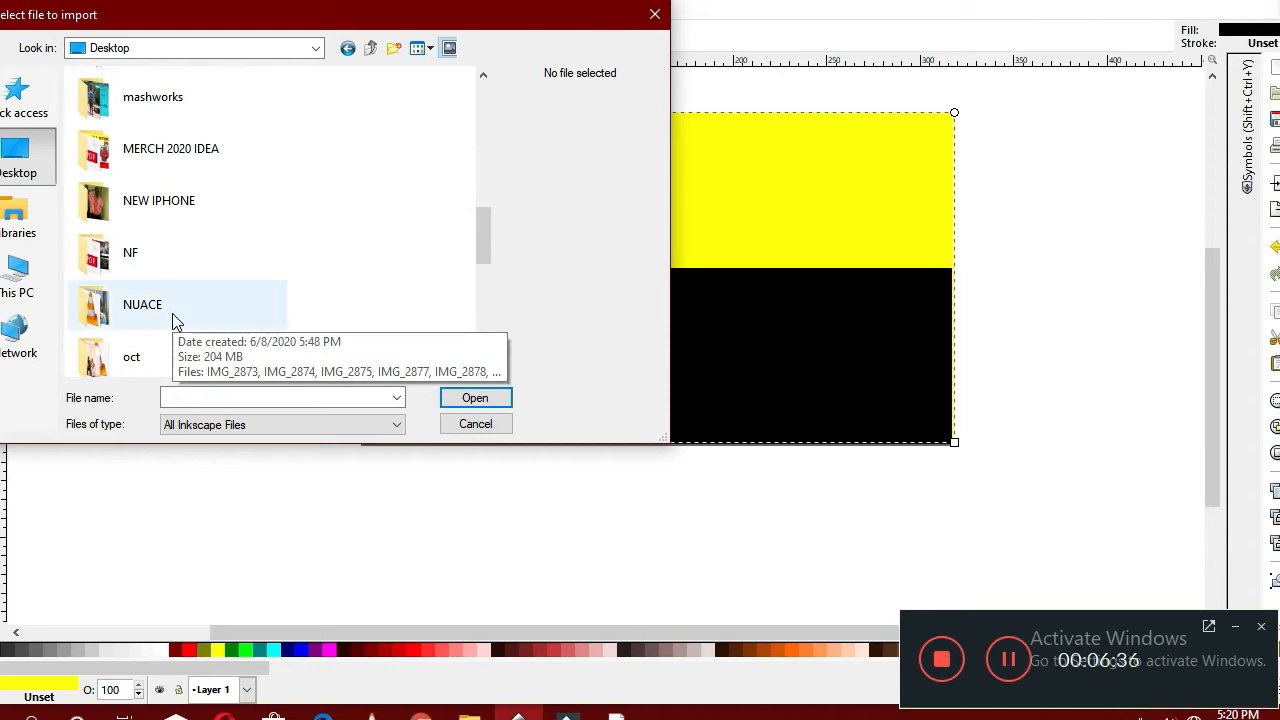
scroll(172, 313, down, 1)
scroll(174, 321, down, 2)
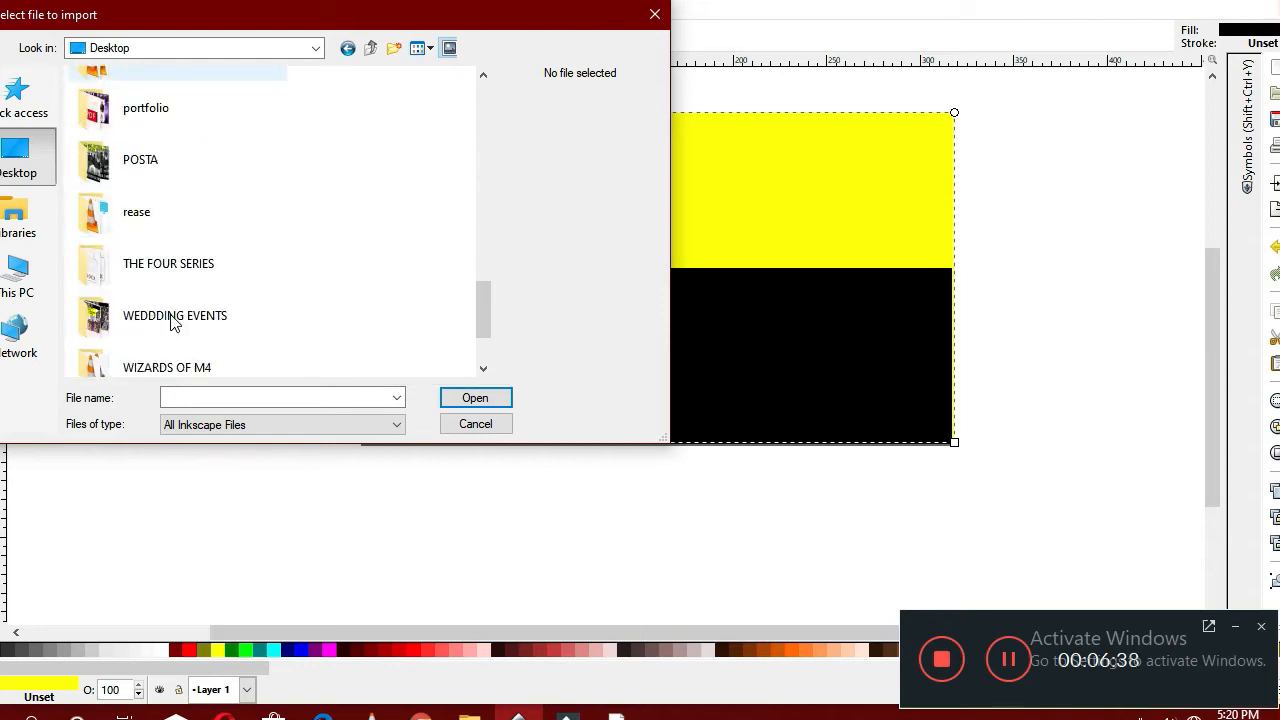
scroll(172, 318, down, 1)
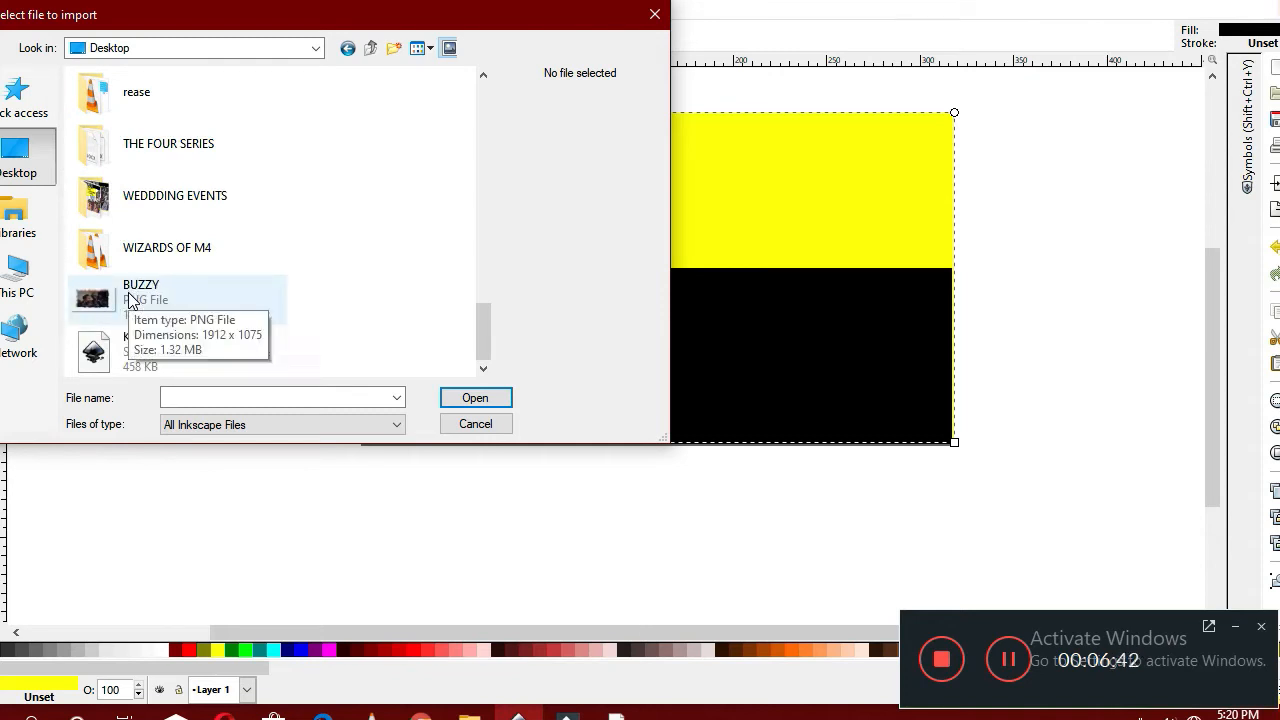
scroll(130, 300, up, 3)
scroll(130, 300, up, 4)
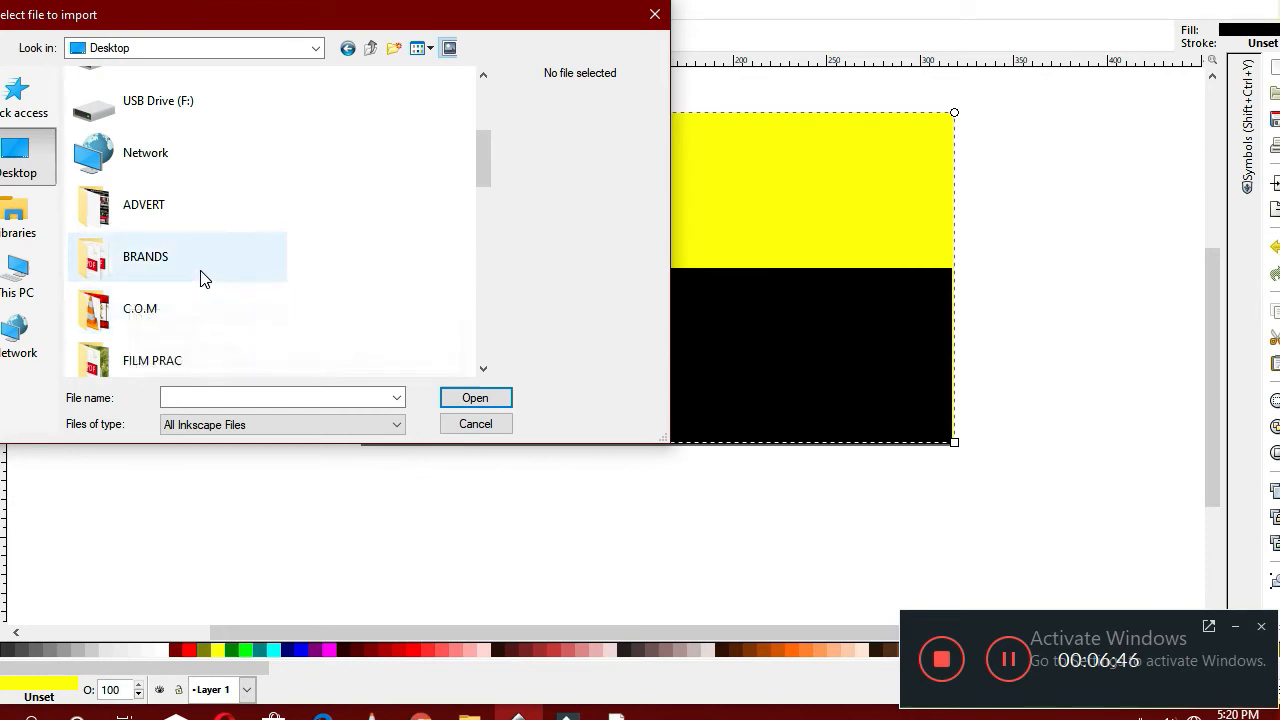
scroll(200, 278, down, 1)
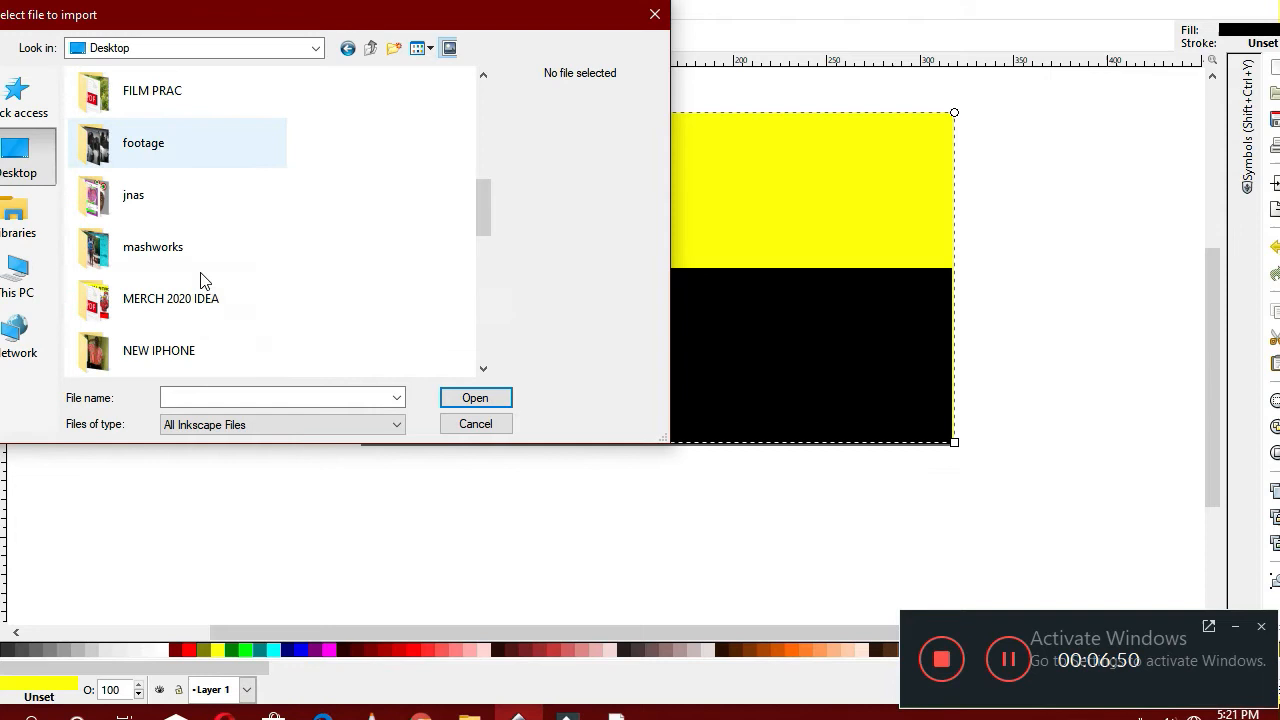
Import the chicken picture IMG_7801 from the MERCH 2020 IDEA folder
double_click(164, 309)
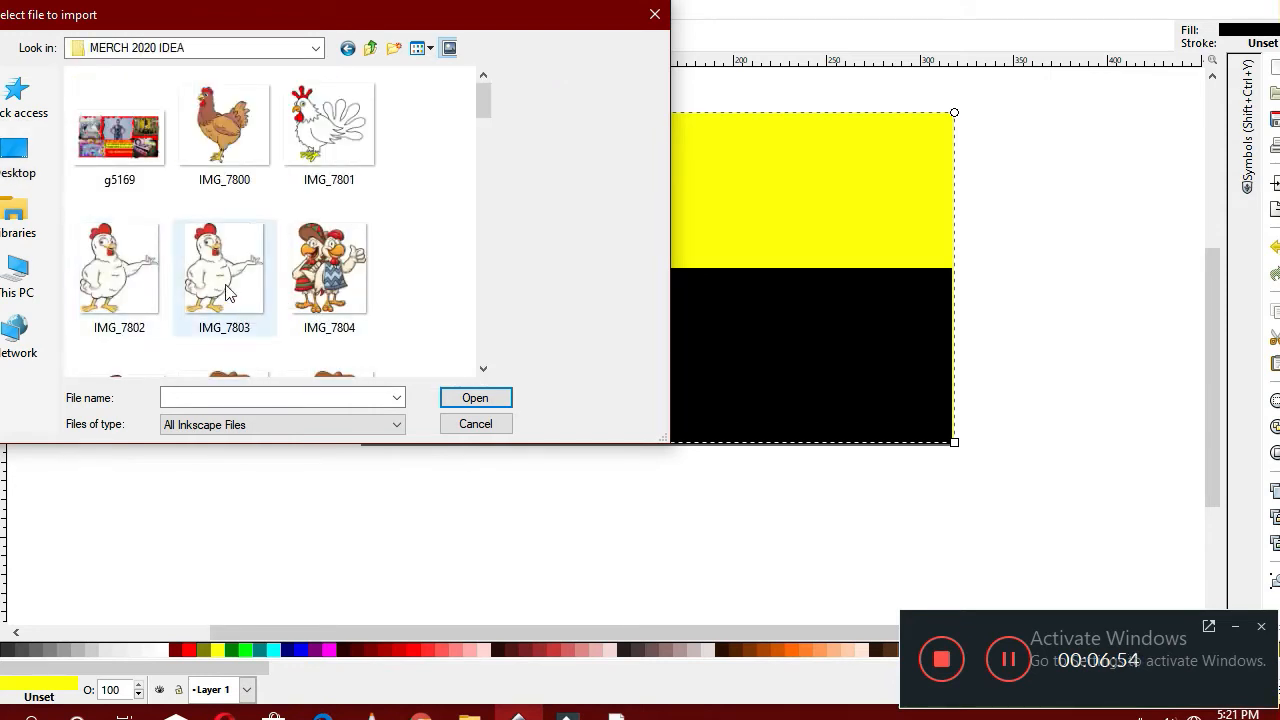
click(330, 150)
drag(319, 151, 897, 219)
click(475, 398)
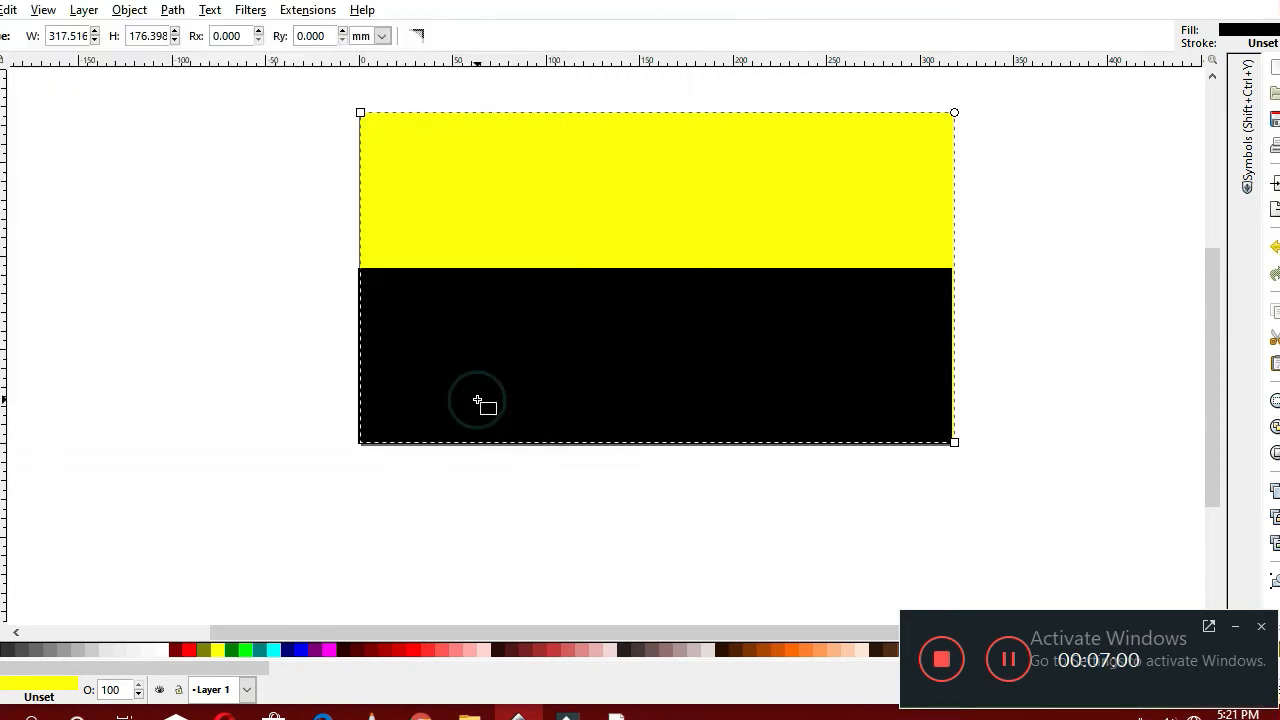
click(751, 481)
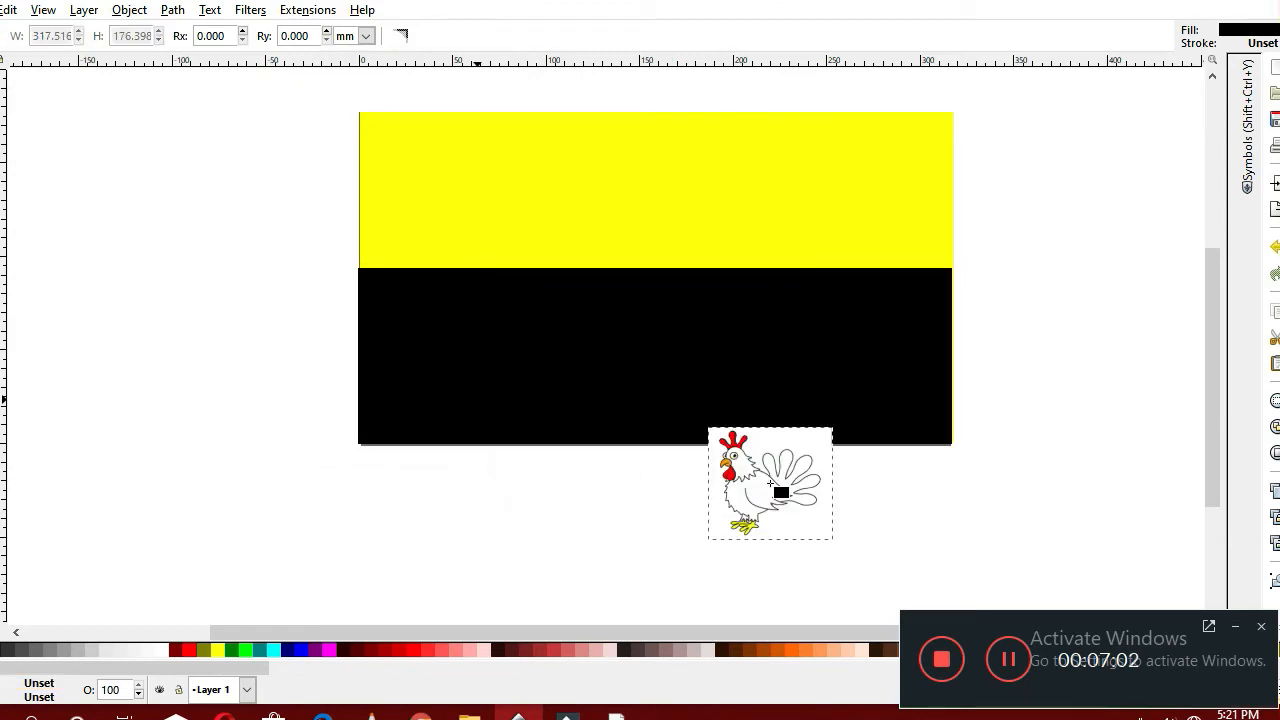
Enlarge the chicken picture proportionally to about 162 × 146 mm and try to move it up the design
click(0, 68)
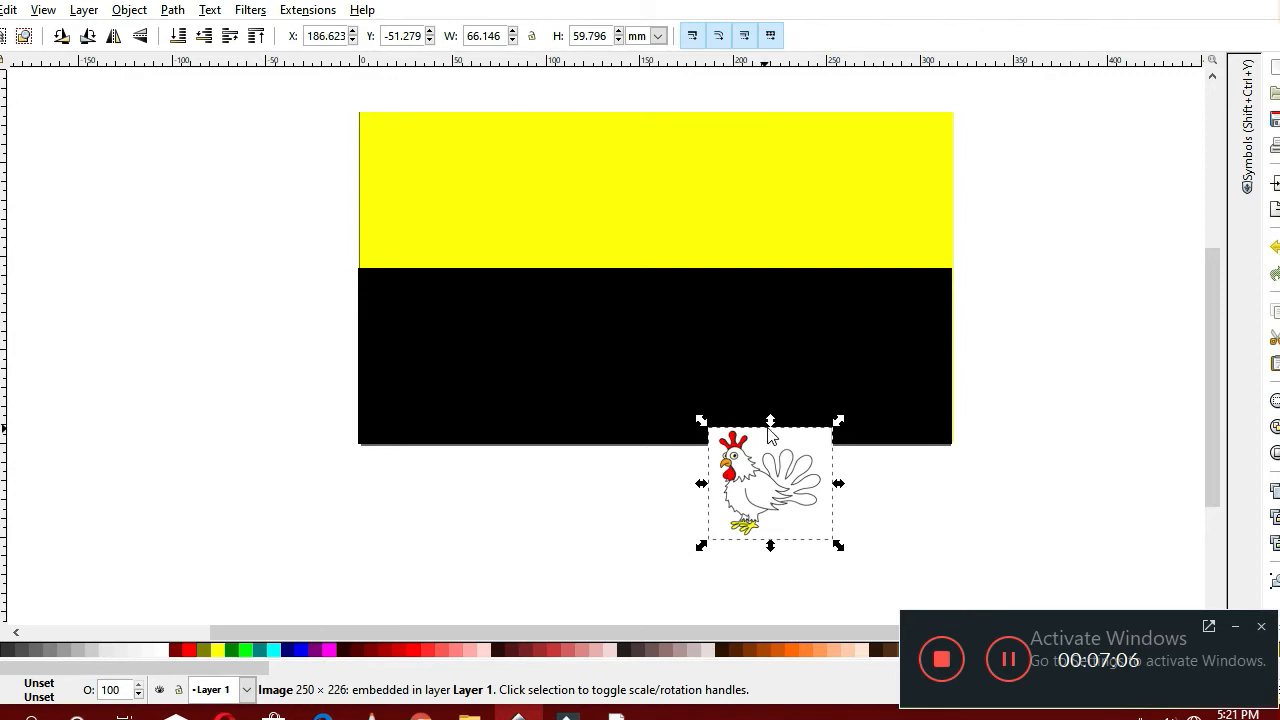
drag(770, 432, 782, 268)
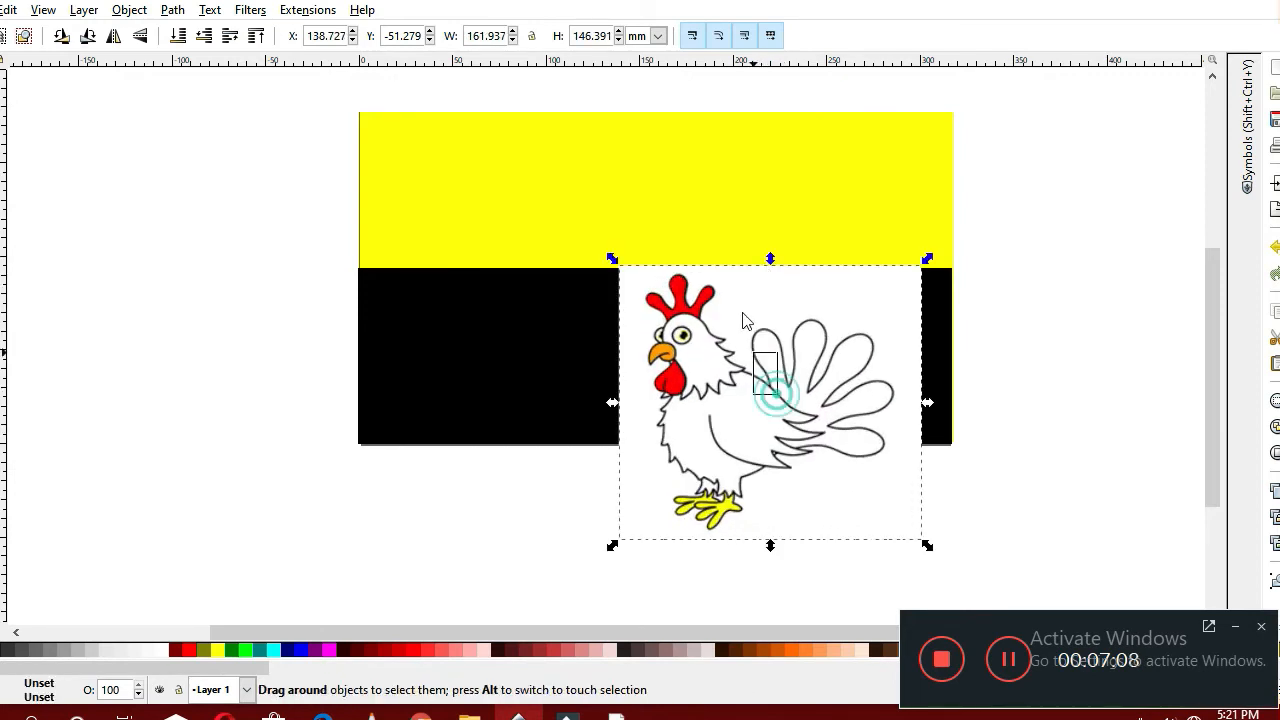
drag(743, 320, 726, 300)
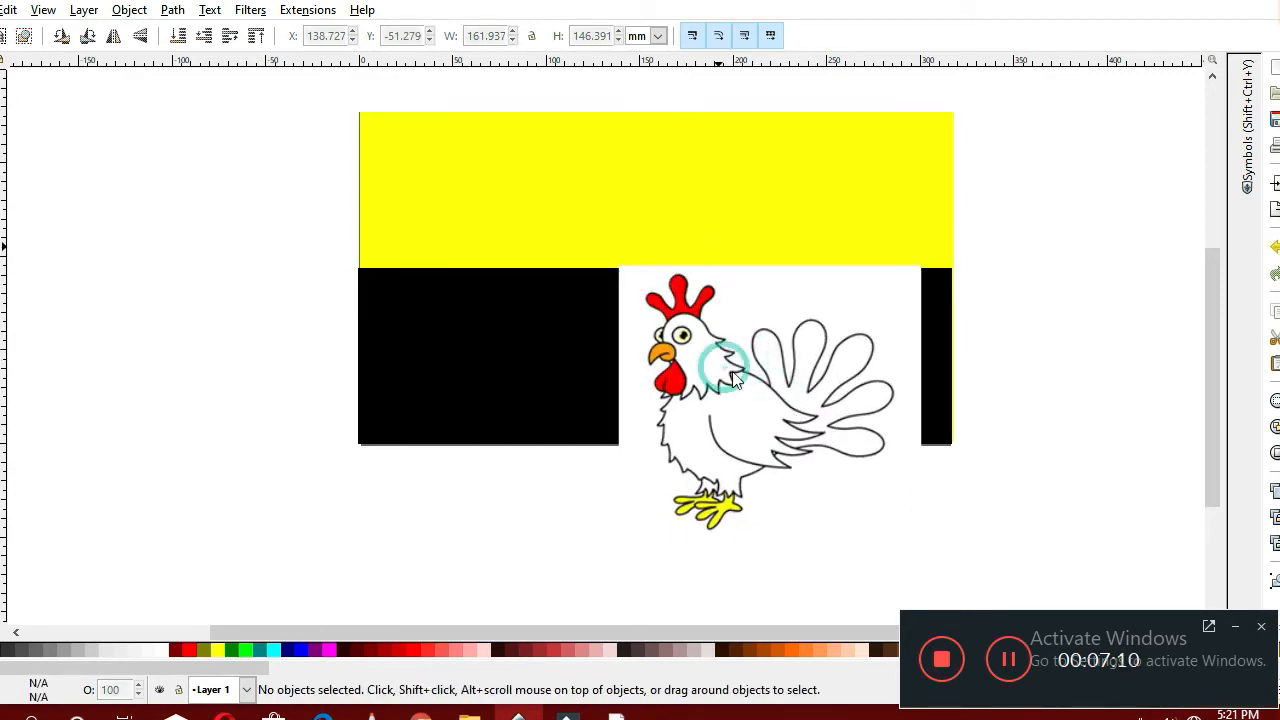
drag(733, 378, 665, 295)
click(655, 289)
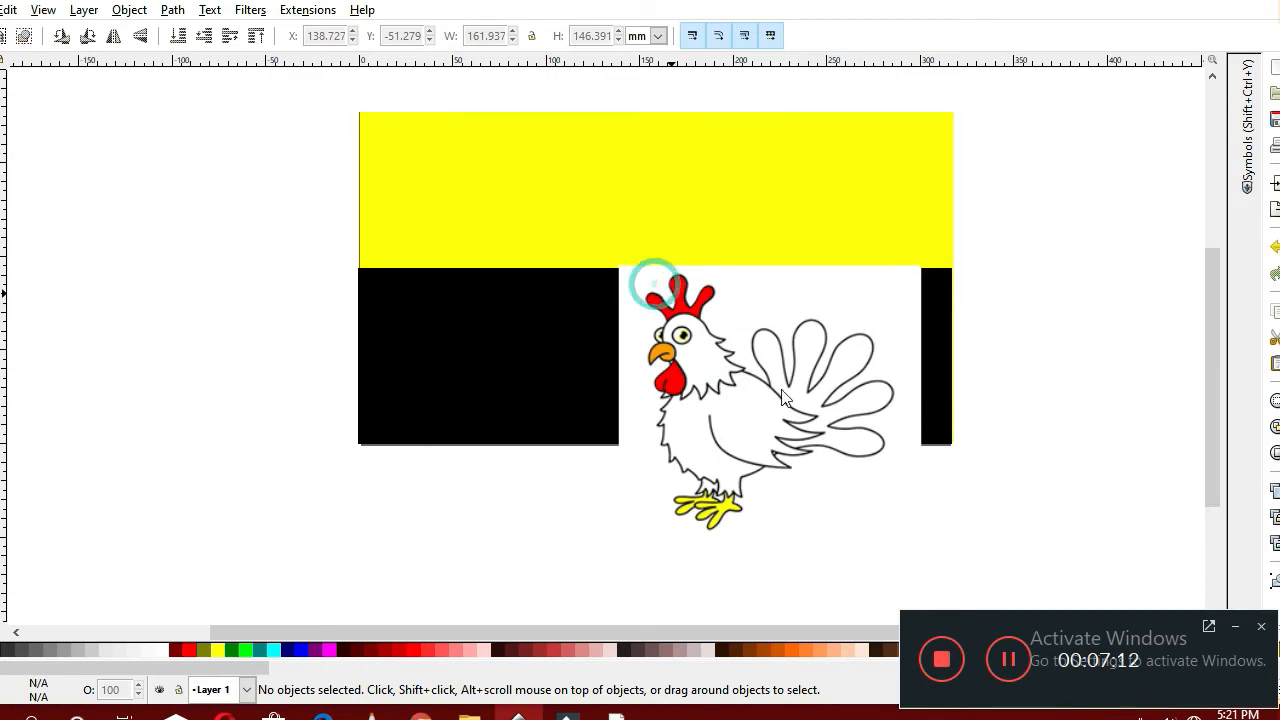
Try to select the enlarged chicken picture, directly and with selection boxes around it and the whole design
click(783, 392)
click(783, 392)
click(782, 466)
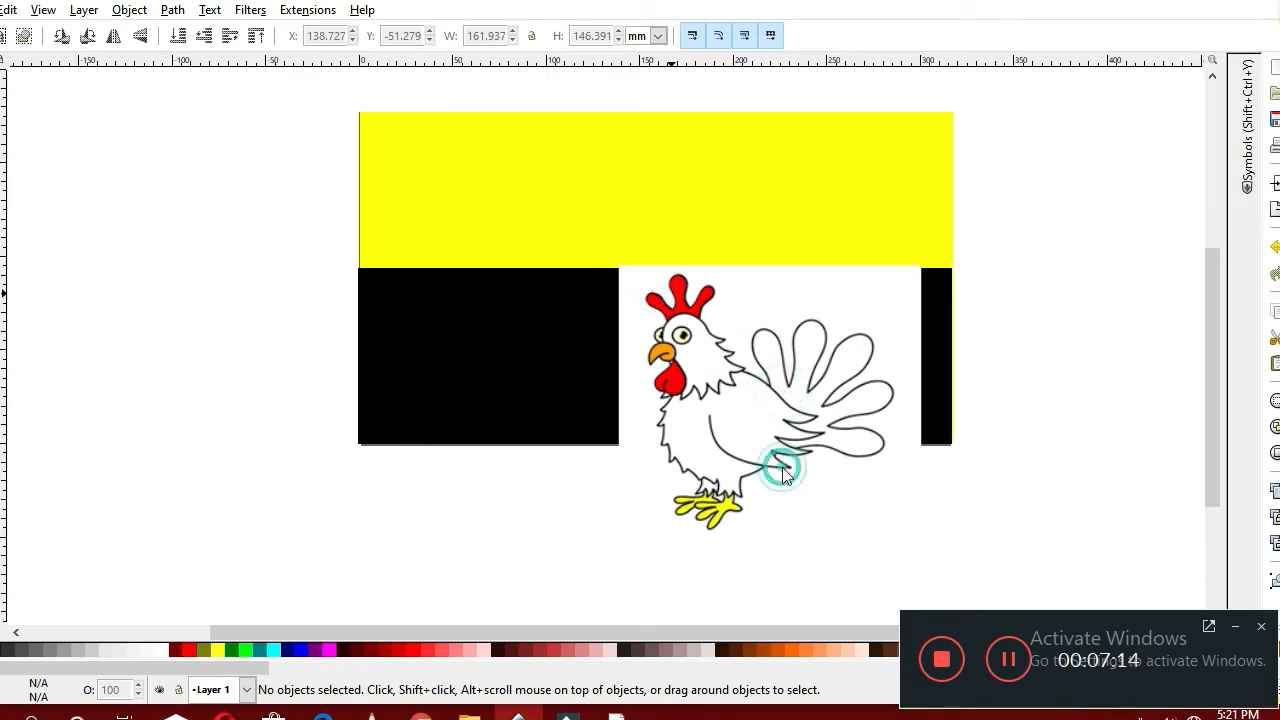
click(785, 475)
click(665, 311)
drag(566, 523, 852, 392)
click(850, 390)
click(702, 345)
right_click(712, 424)
click(678, 400)
click(716, 396)
drag(321, 85, 932, 610)
drag(791, 480, 614, 300)
click(789, 370)
drag(186, 80, 1016, 535)
click(1150, 320)
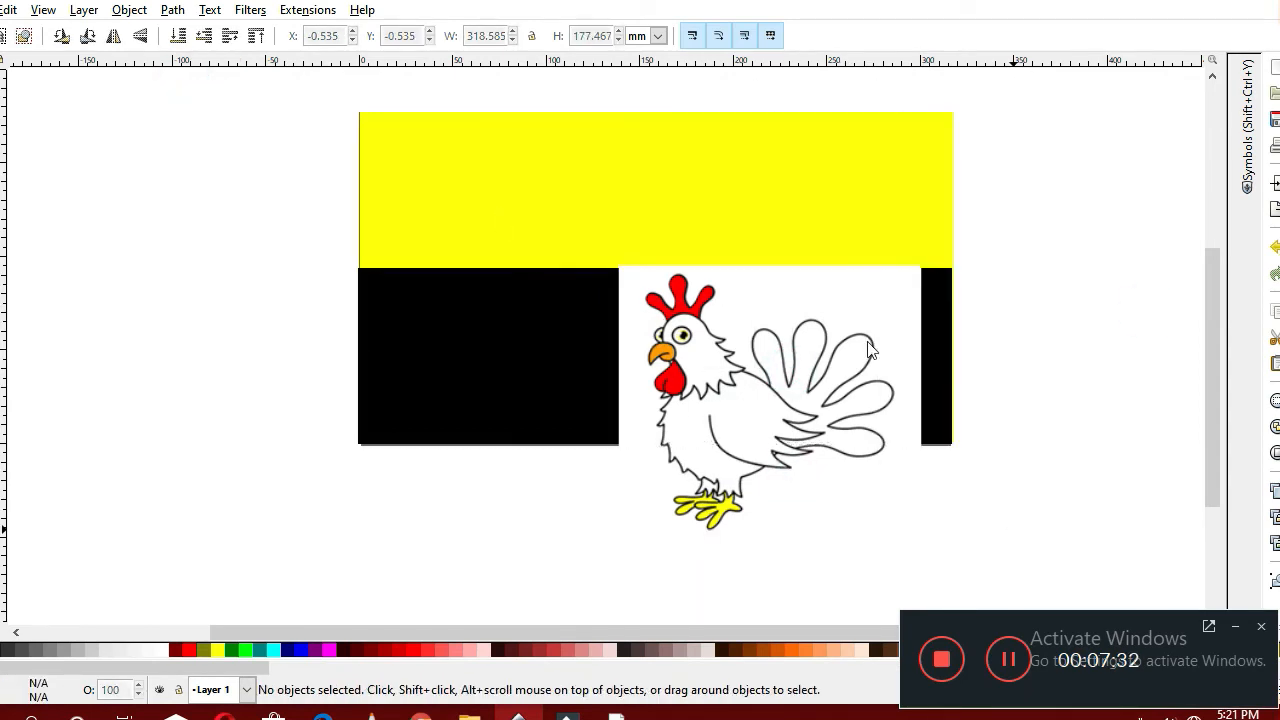
Undo the enlargement of the chicken picture
click(866, 340)
click(1016, 343)
drag(934, 345, 1002, 344)
right_click(1002, 344)
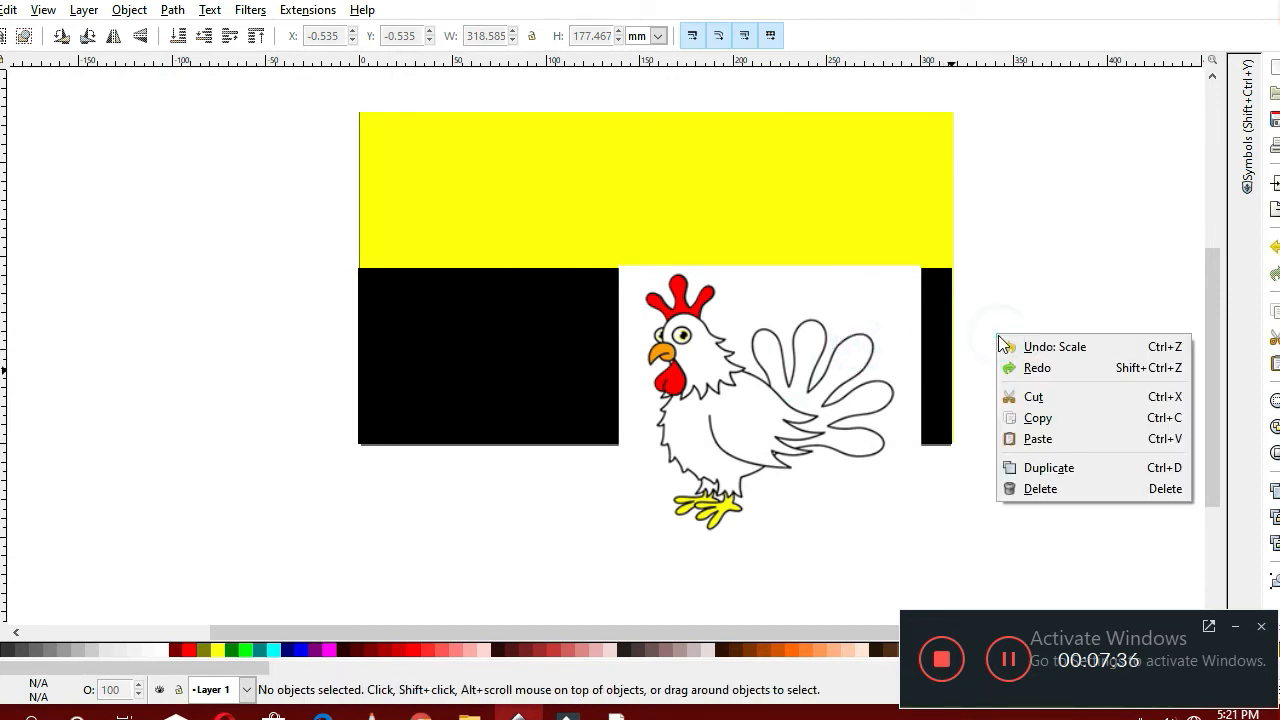
click(1031, 275)
click(715, 352)
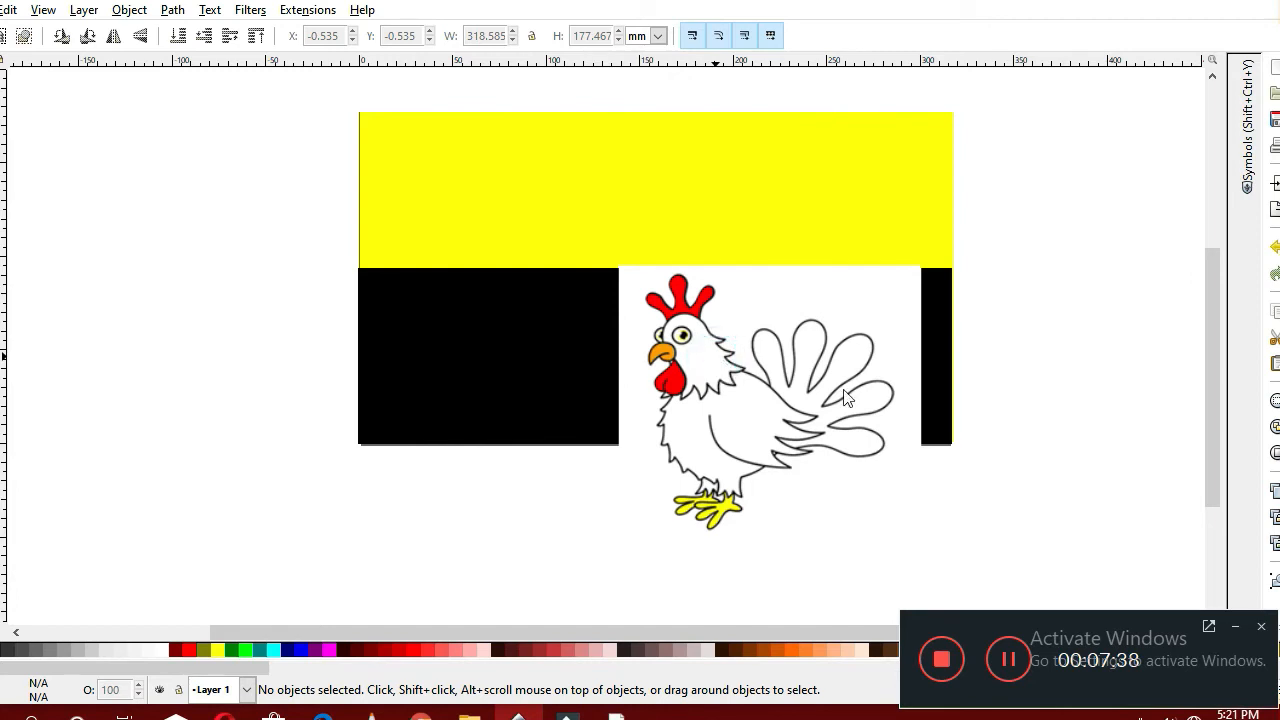
right_click(1040, 345)
click(1048, 345)
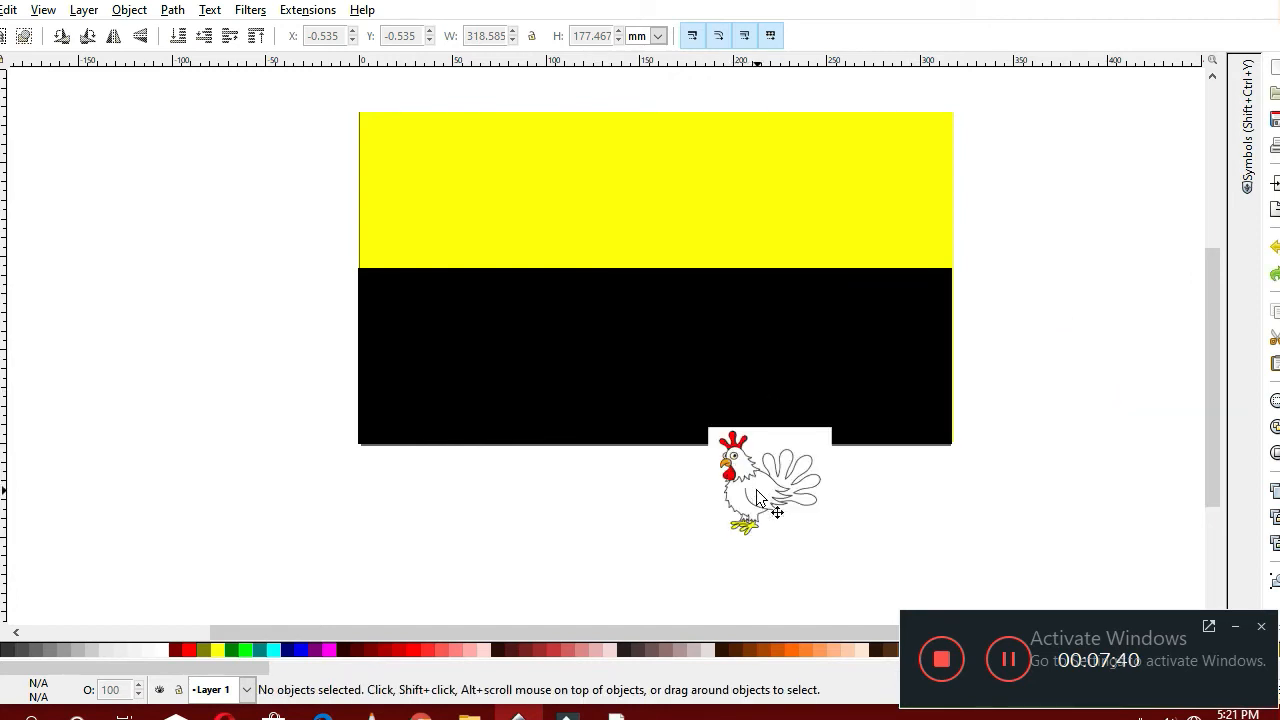
Move the chicken picture onto the boundary between yellow and black near the design's middle, and undo the accidental shift of the yellow background
drag(757, 491, 630, 265)
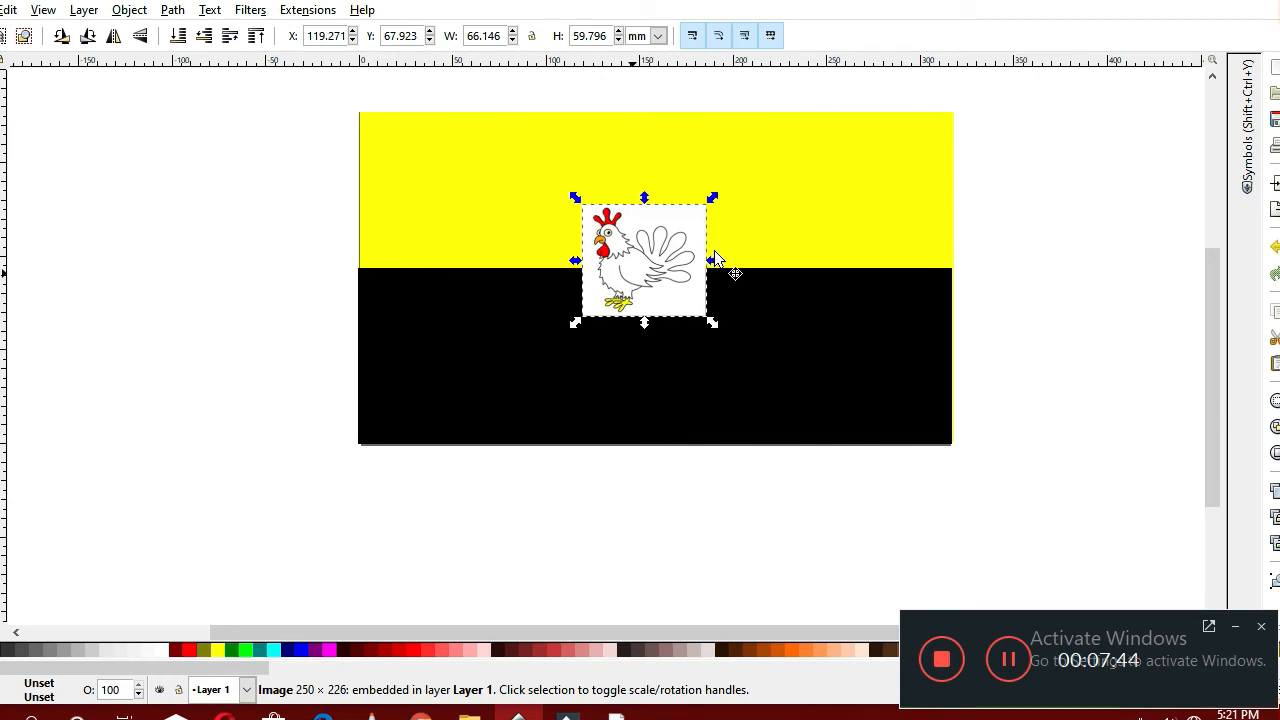
drag(714, 250, 719, 252)
key(Escape)
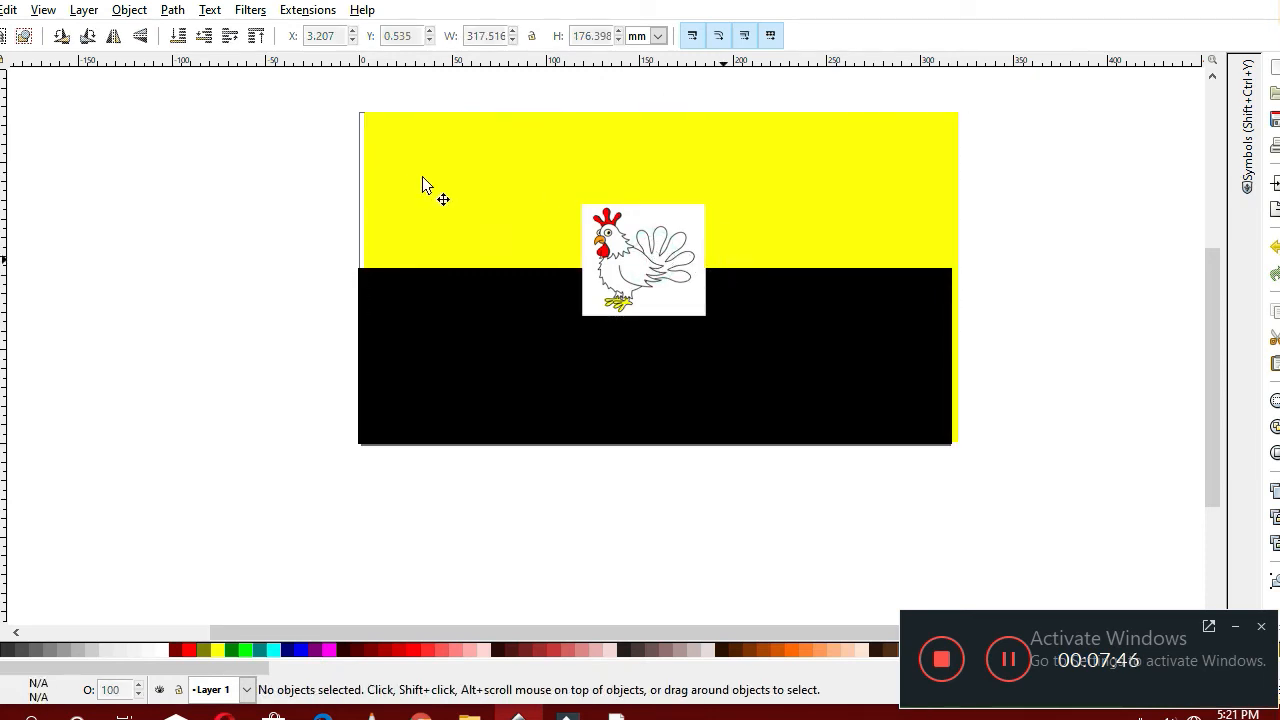
right_click(310, 183)
click(350, 194)
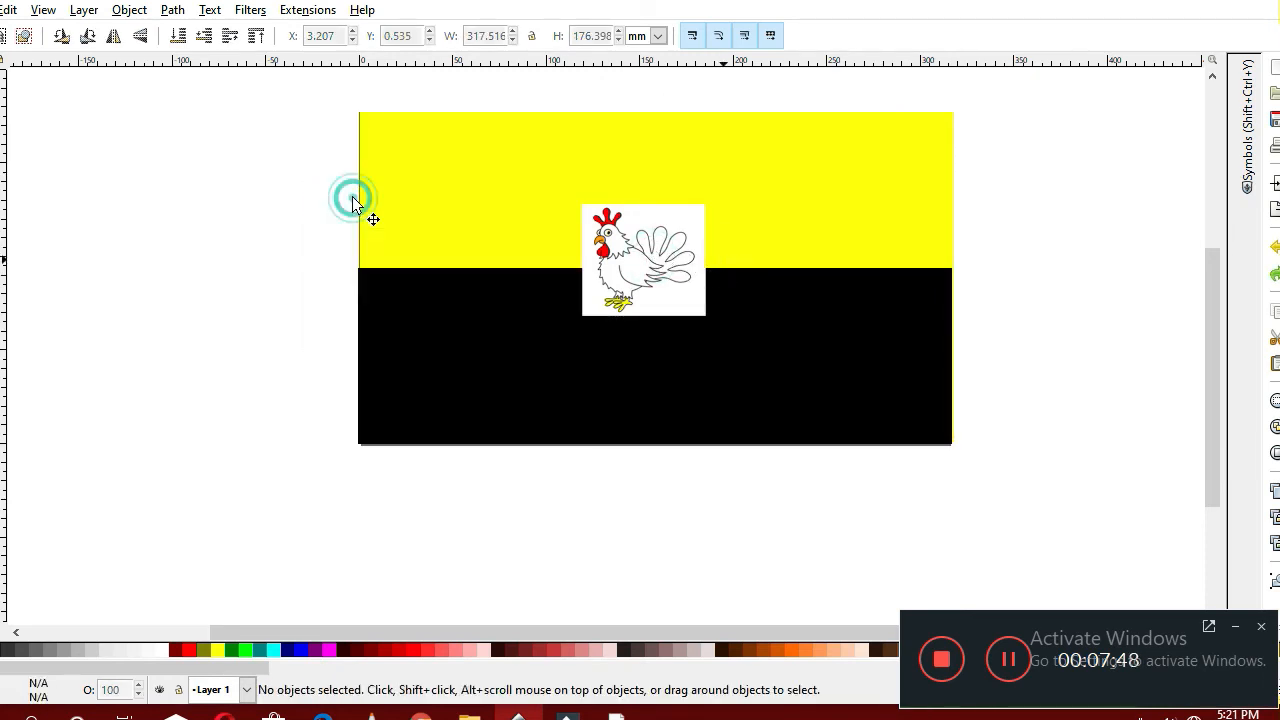
Try enlarging the chicken picture to about 139 × 126 mm, and undo that scaling
click(590, 262)
drag(703, 316, 782, 333)
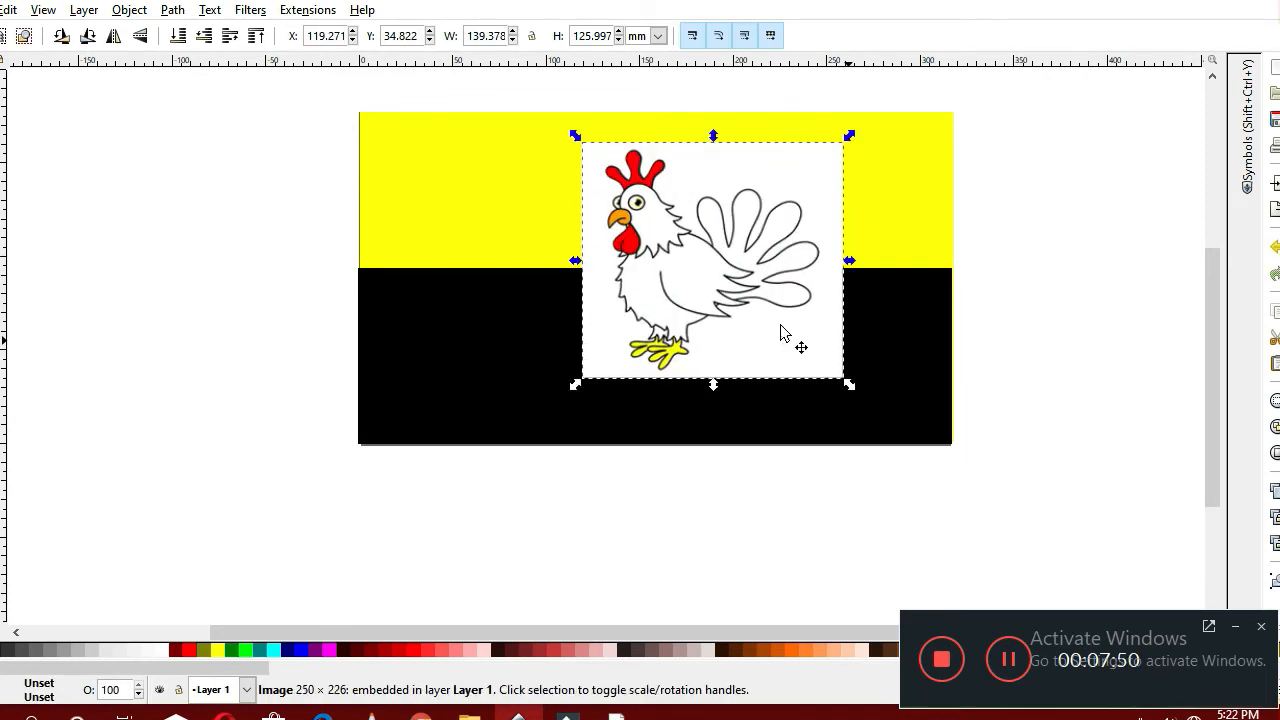
key(Escape)
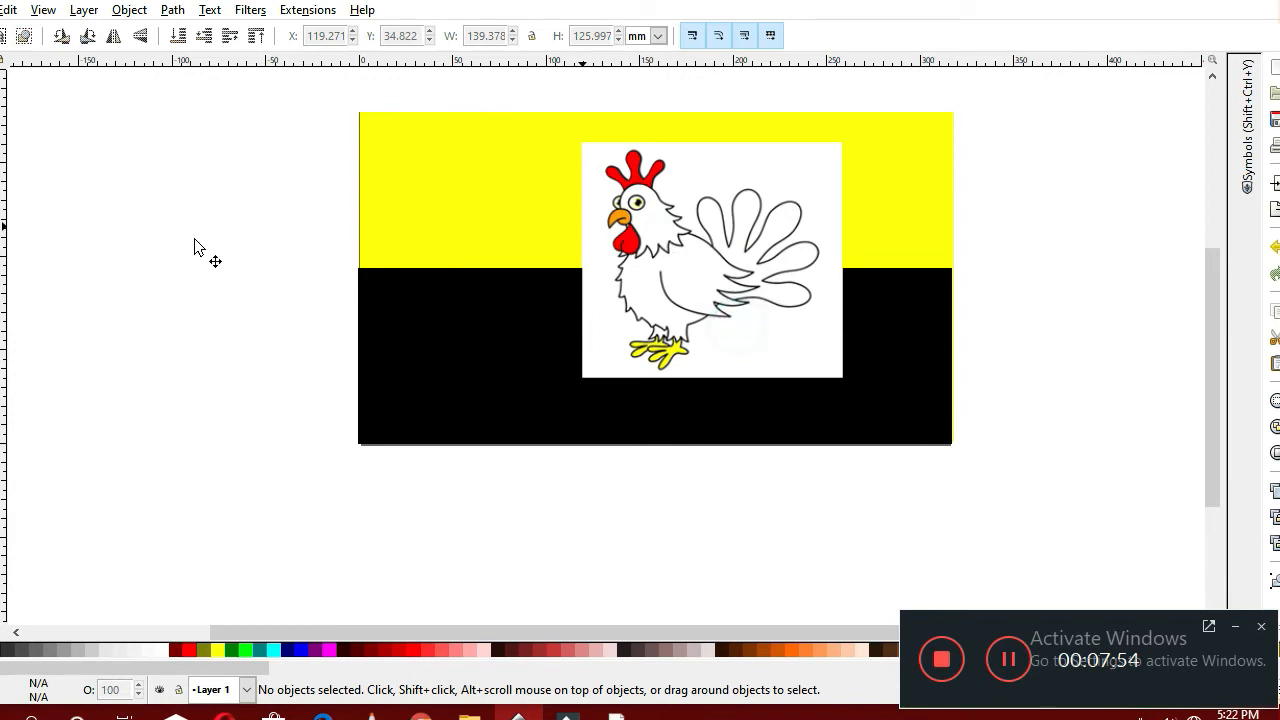
right_click(80, 290)
click(168, 298)
Delete the imported chicken picture from the design
click(606, 300)
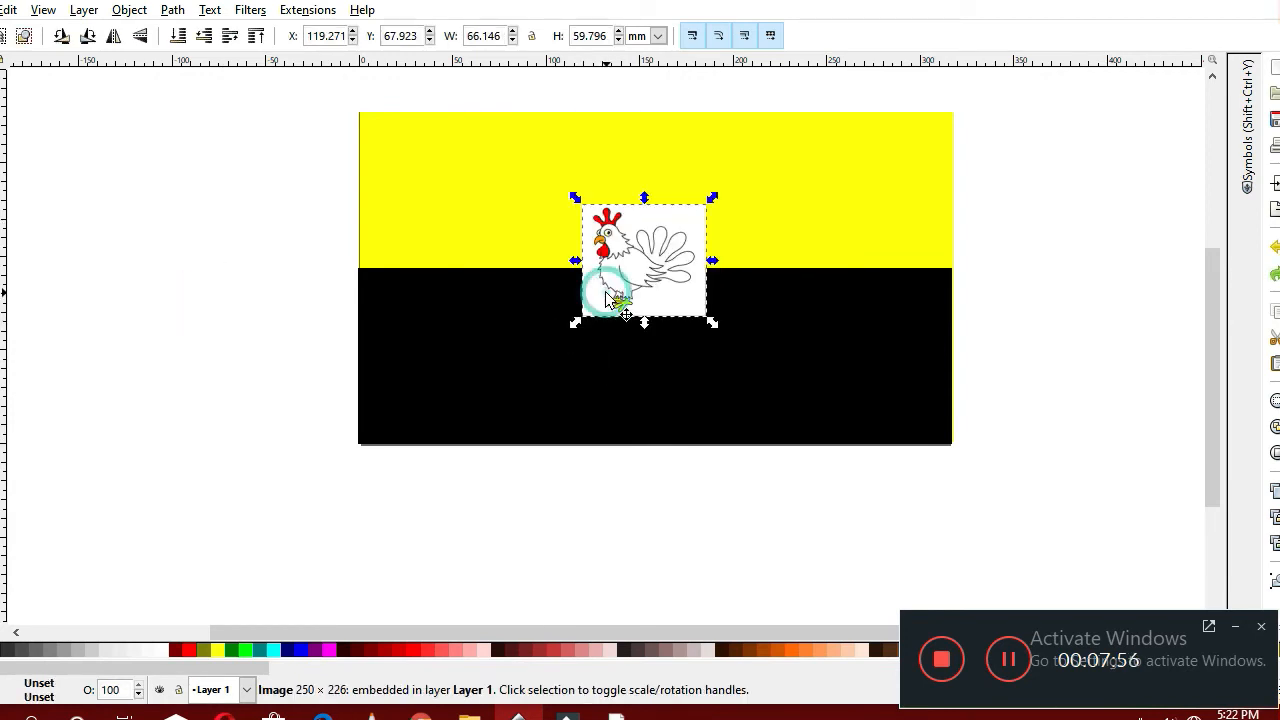
key(Delete)
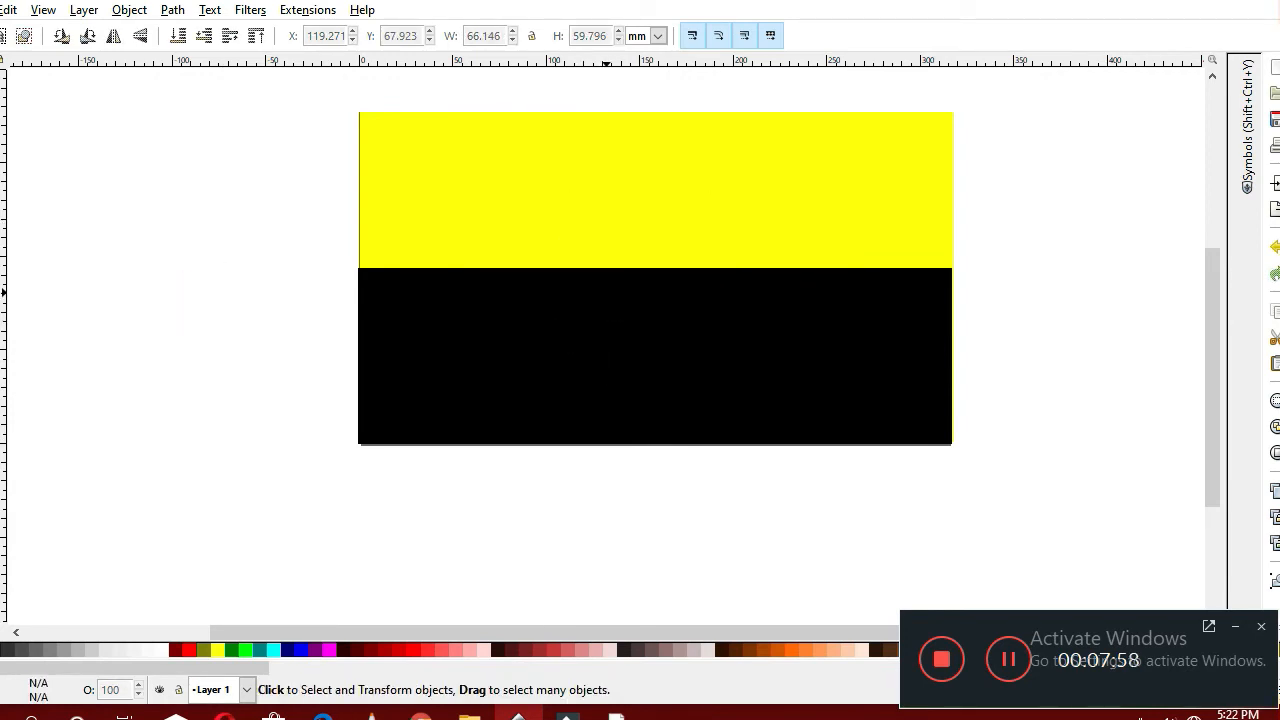
Import IMG_7814 from the MERCH 2020 IDEA folder and move it onto the yellow-black boundary near the design's middle
click(0, 10)
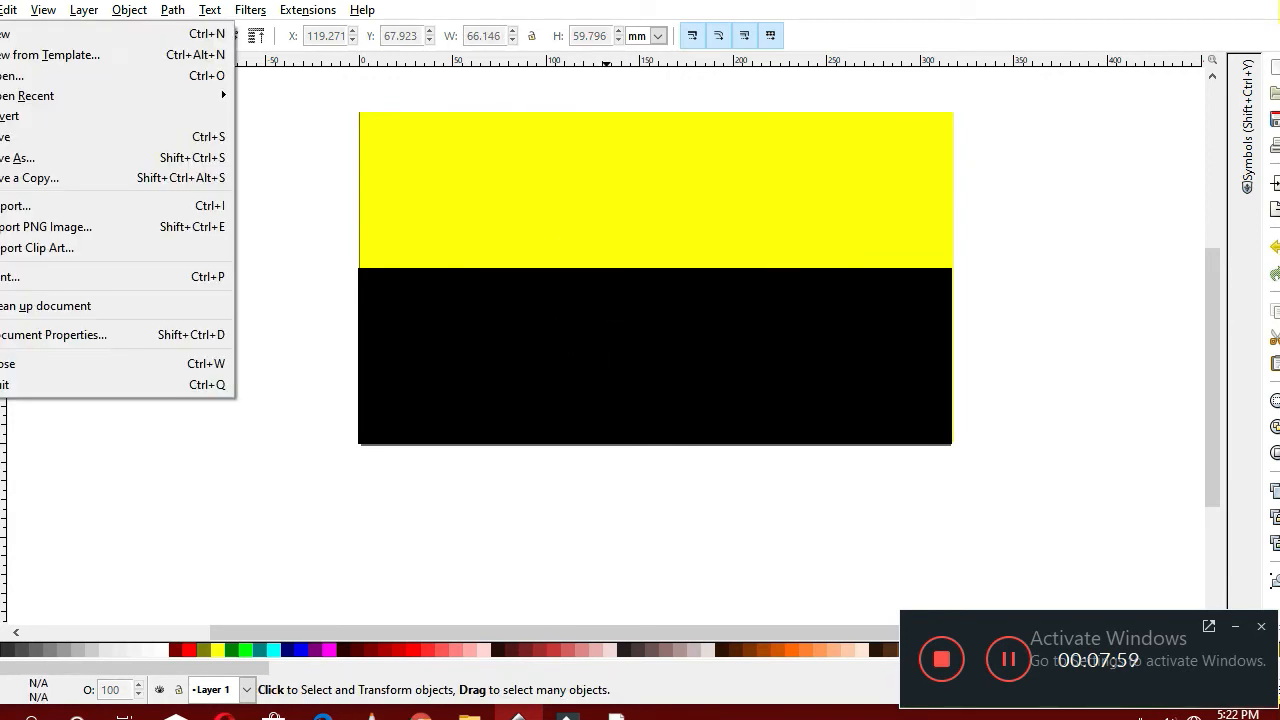
click(18, 207)
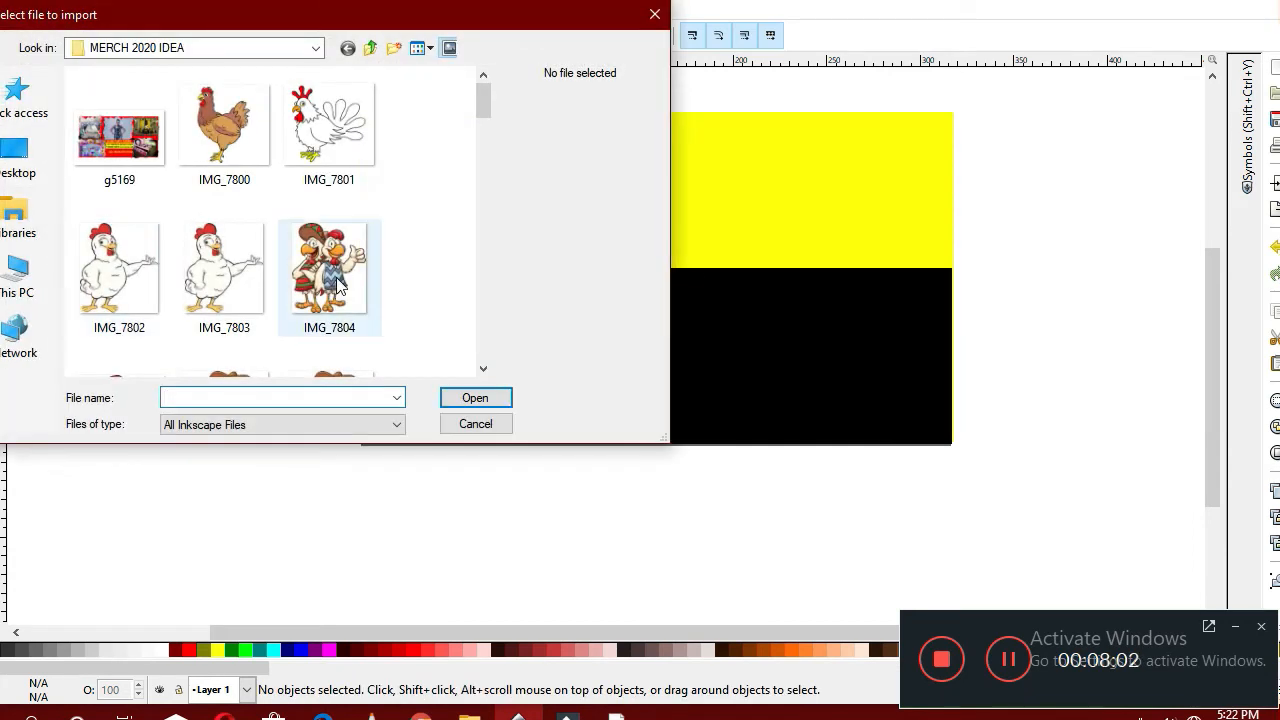
scroll(336, 287, down, 2)
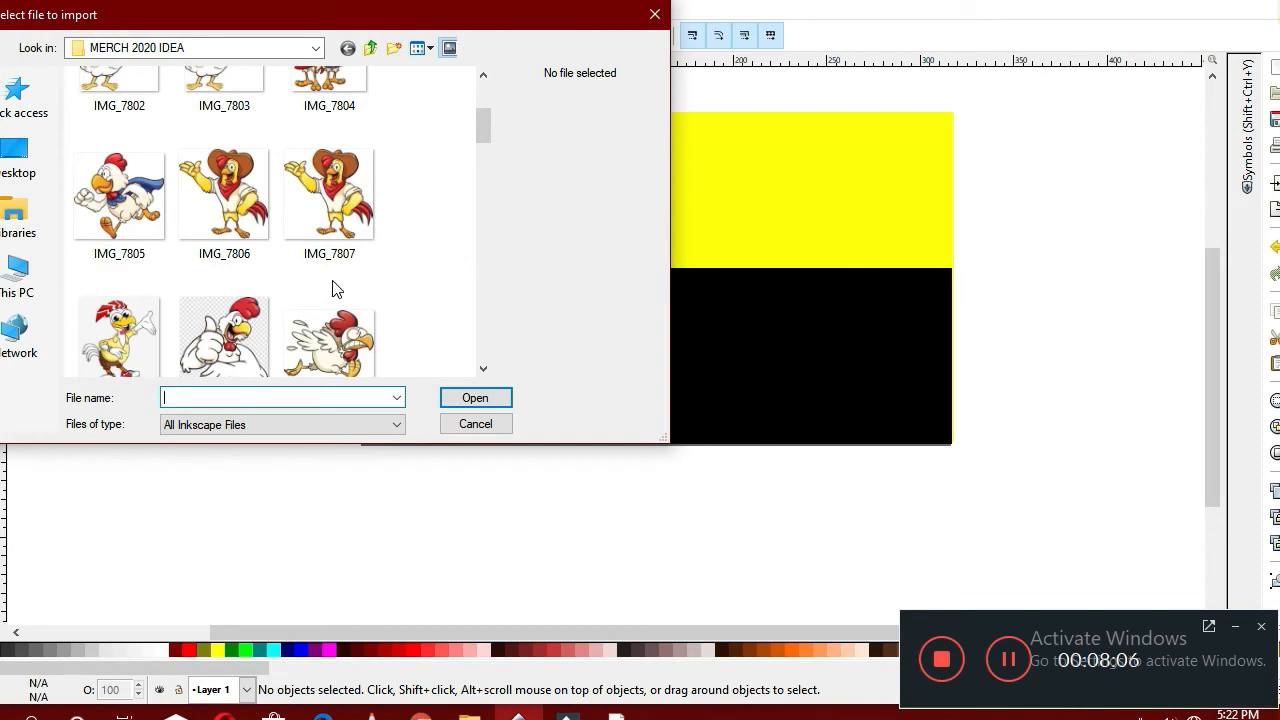
scroll(336, 289, down, 3)
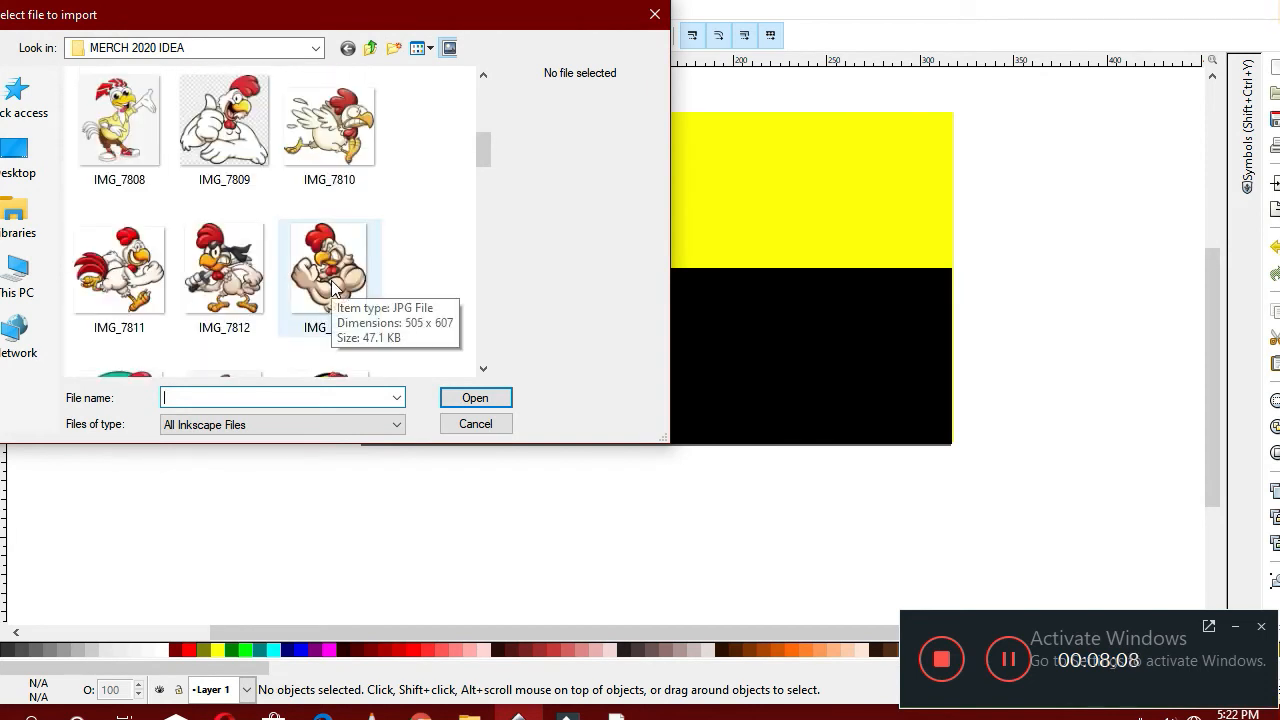
scroll(336, 289, down, 3)
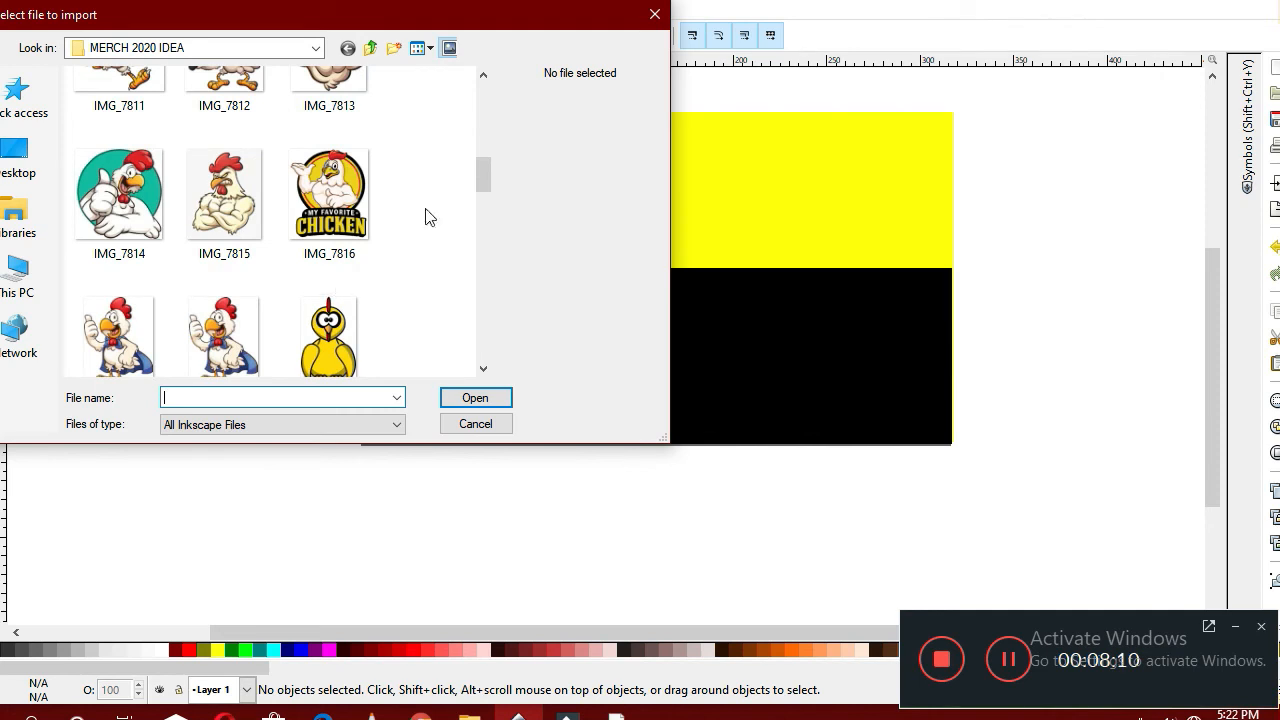
double_click(129, 213)
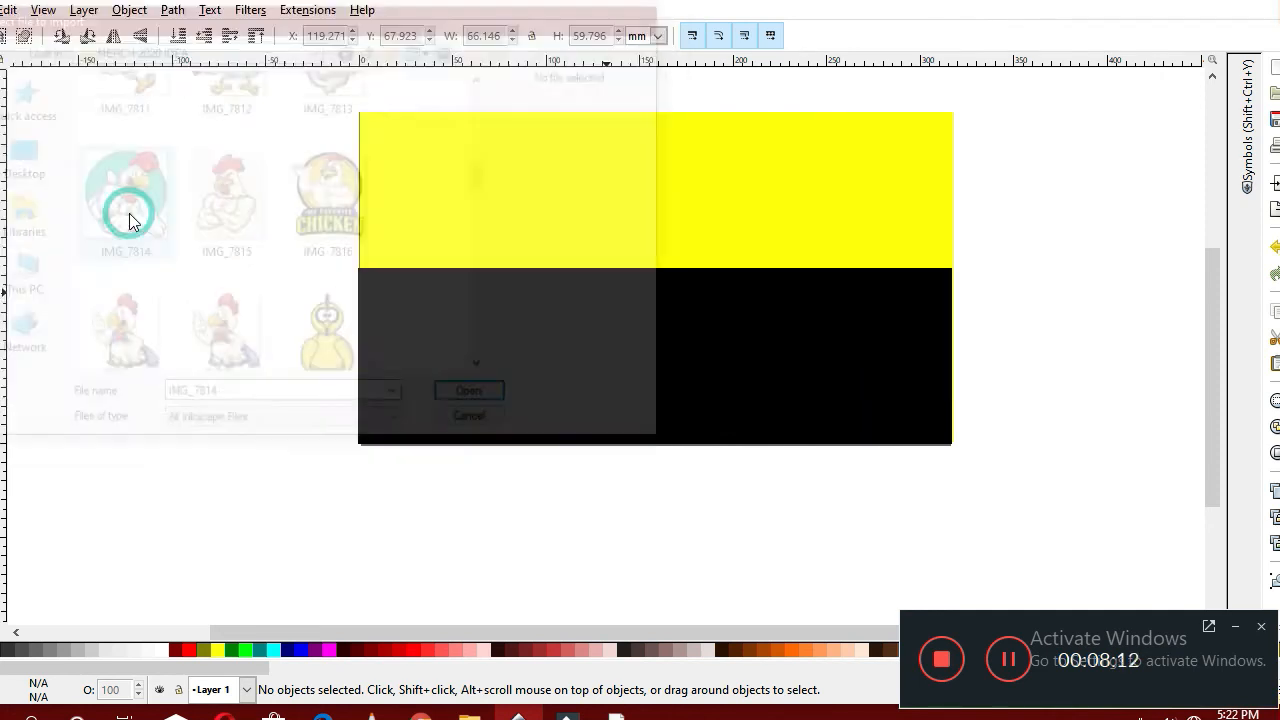
click(720, 478)
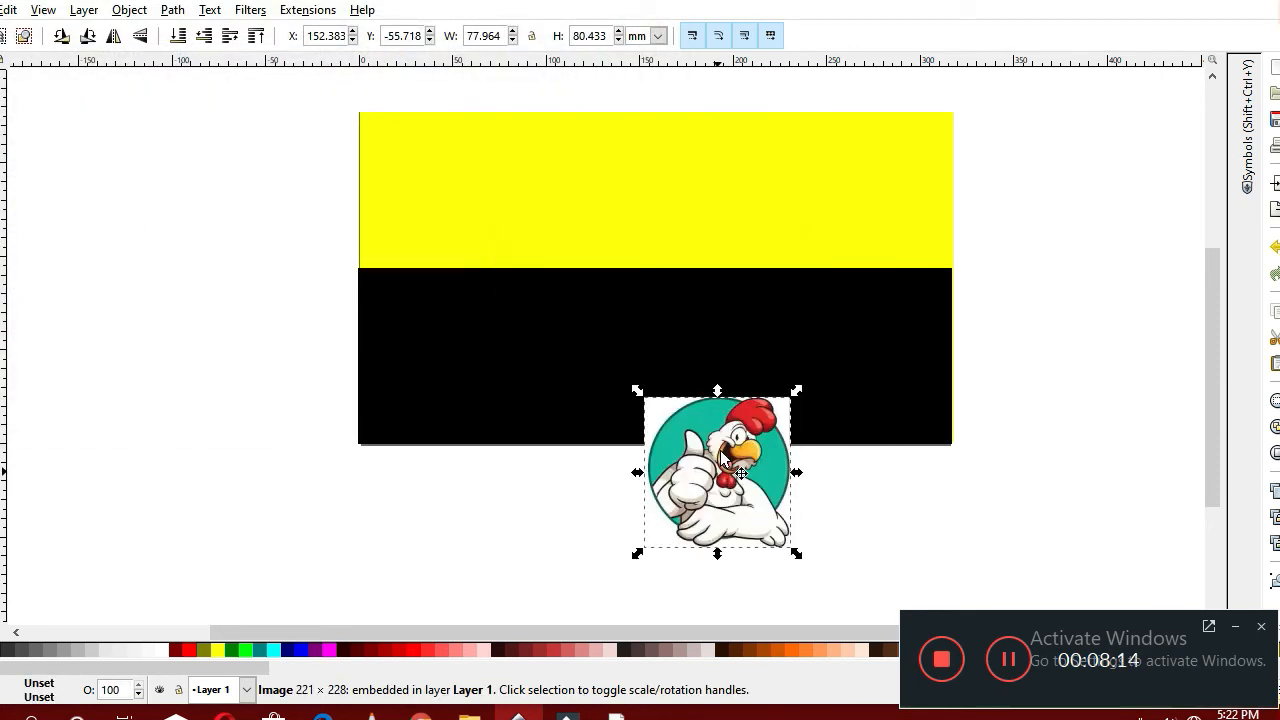
drag(724, 478, 642, 259)
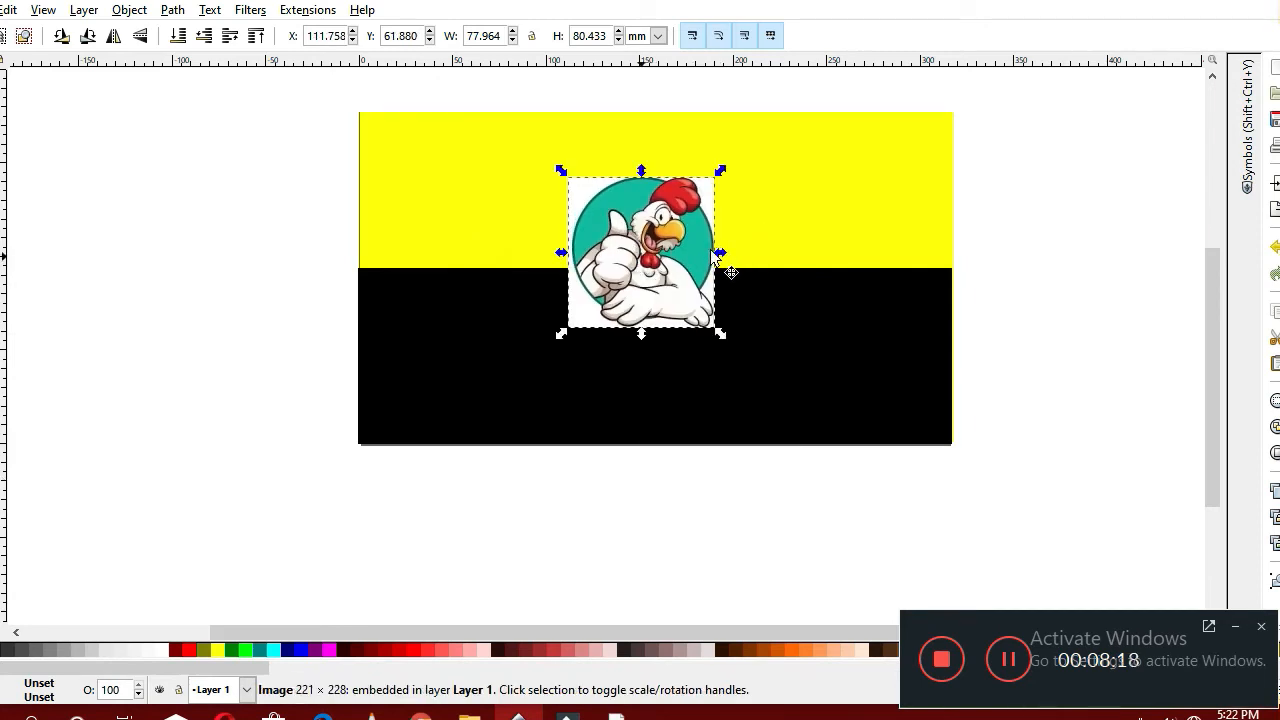
Try enlarging the imported chicken picture proportionally to about 120 × 123 mm
ctrl+drag(720, 253, 798, 255)
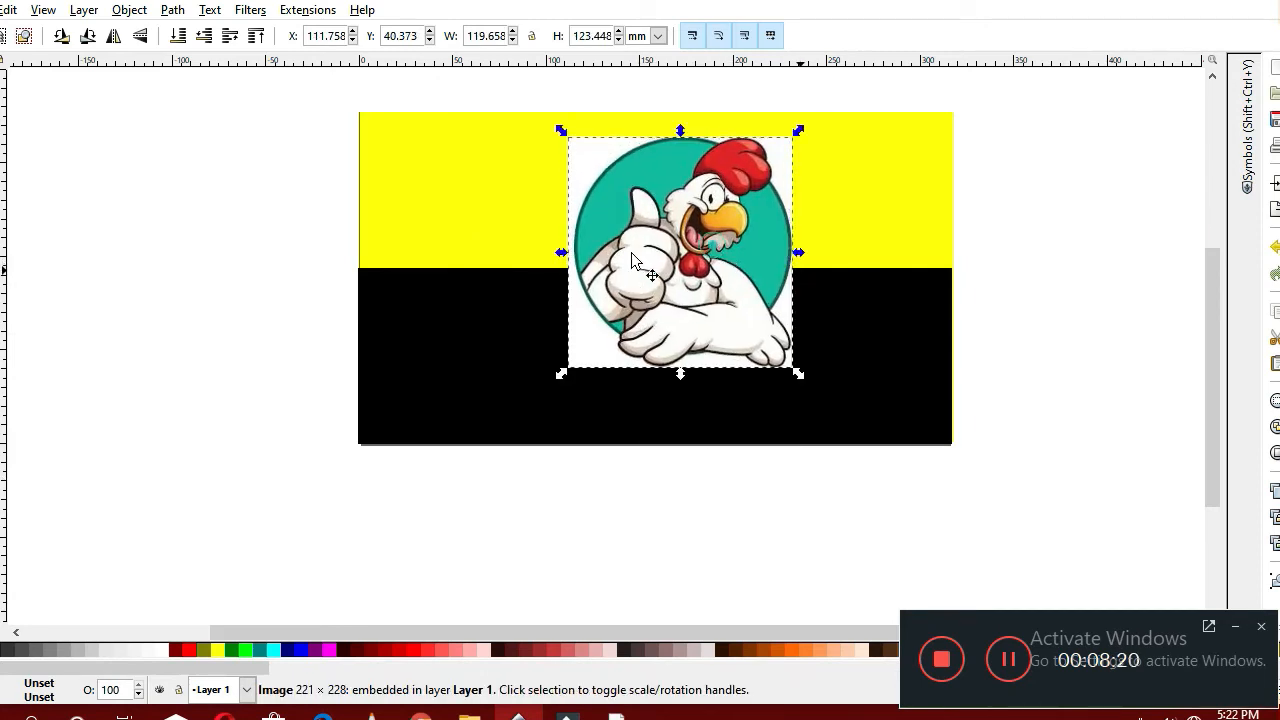
key(Escape)
drag(196, 116, 986, 430)
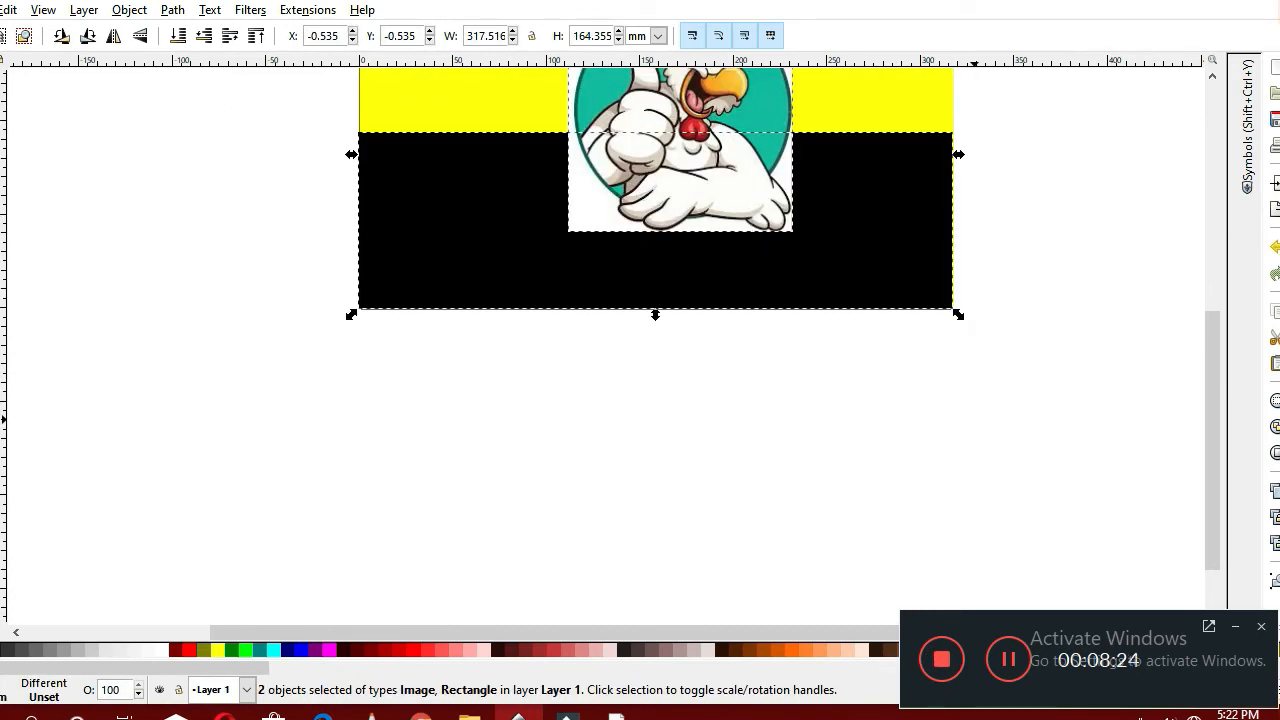
drag(1220, 376, 1194, 300)
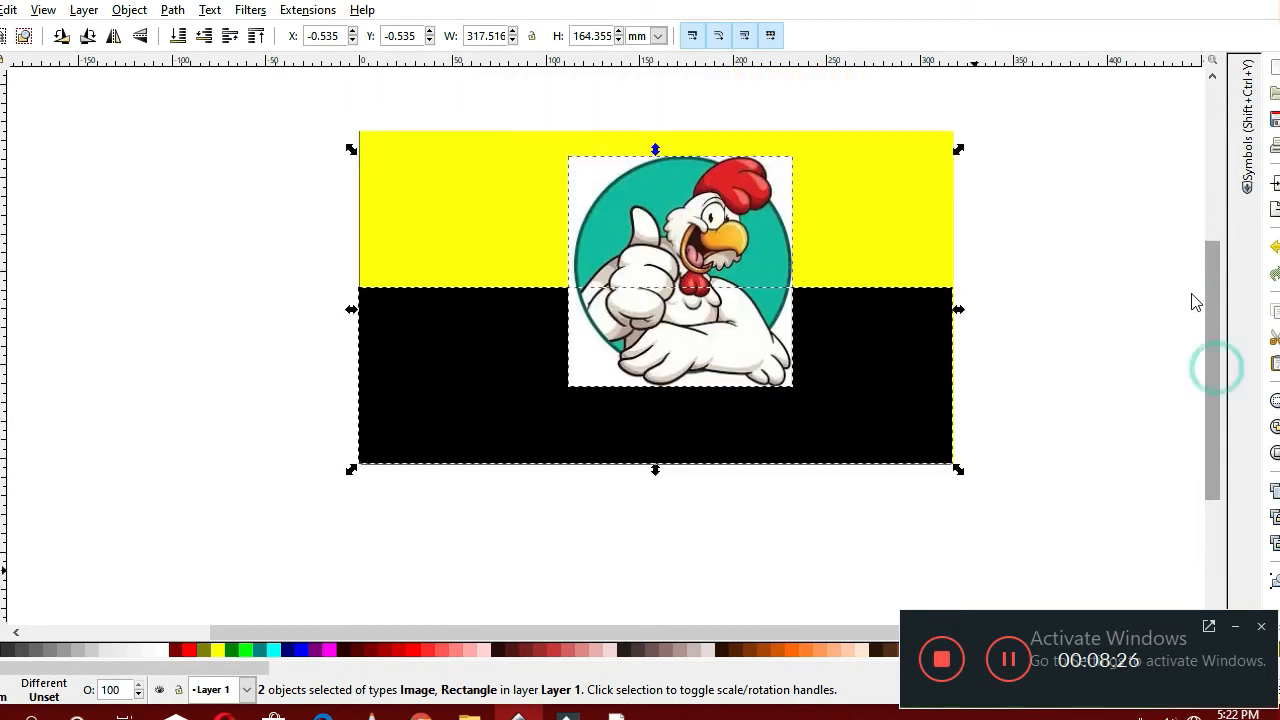
key(Escape)
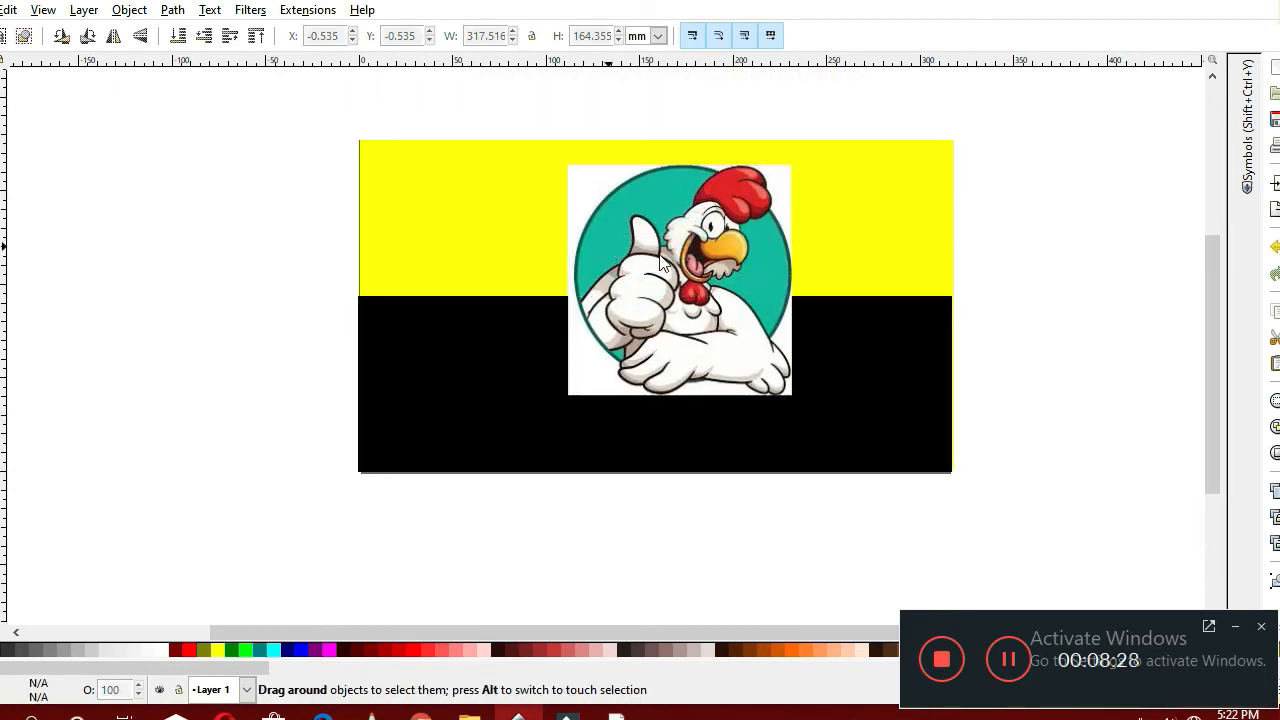
drag(521, 169, 752, 424)
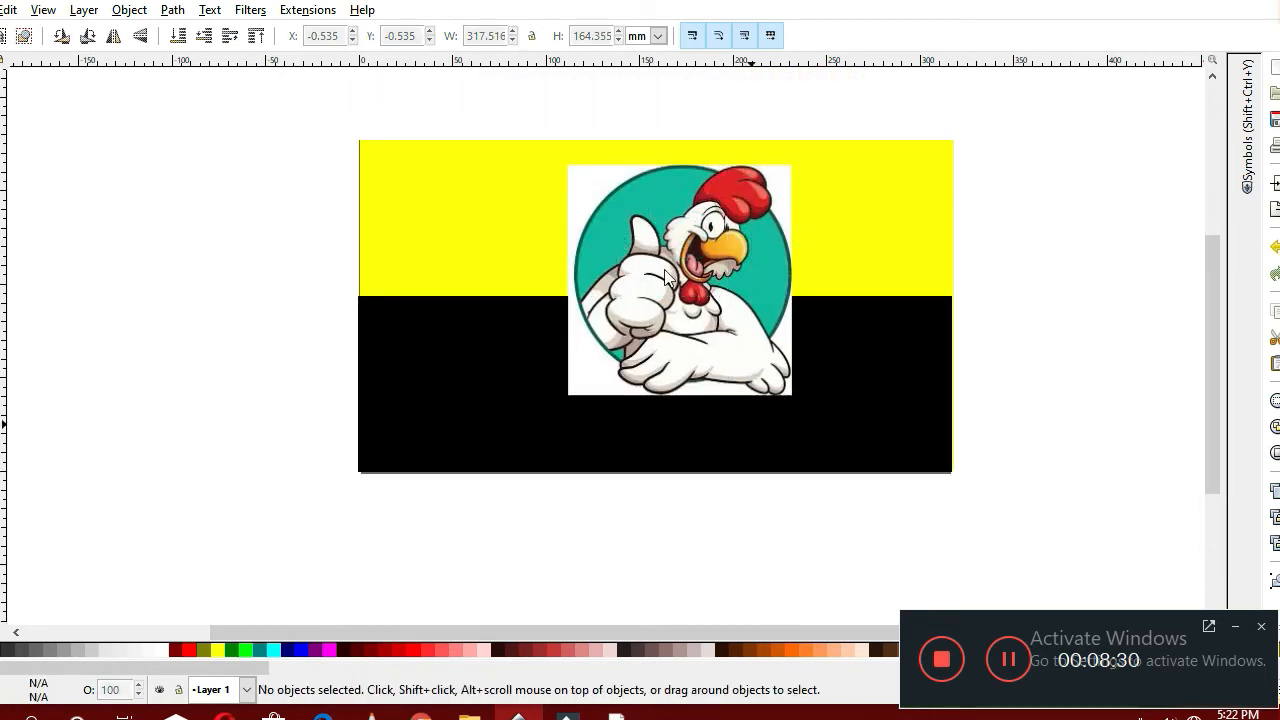
drag(335, 137, 880, 480)
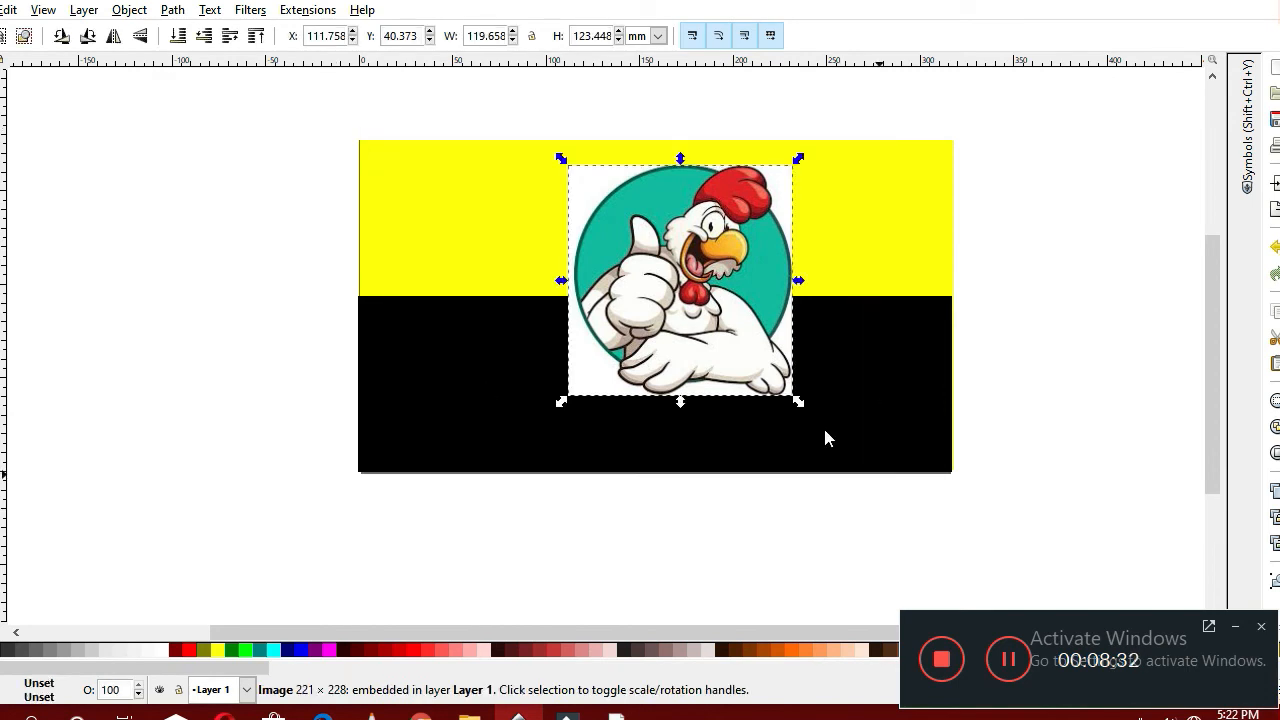
drag(701, 274, 653, 278)
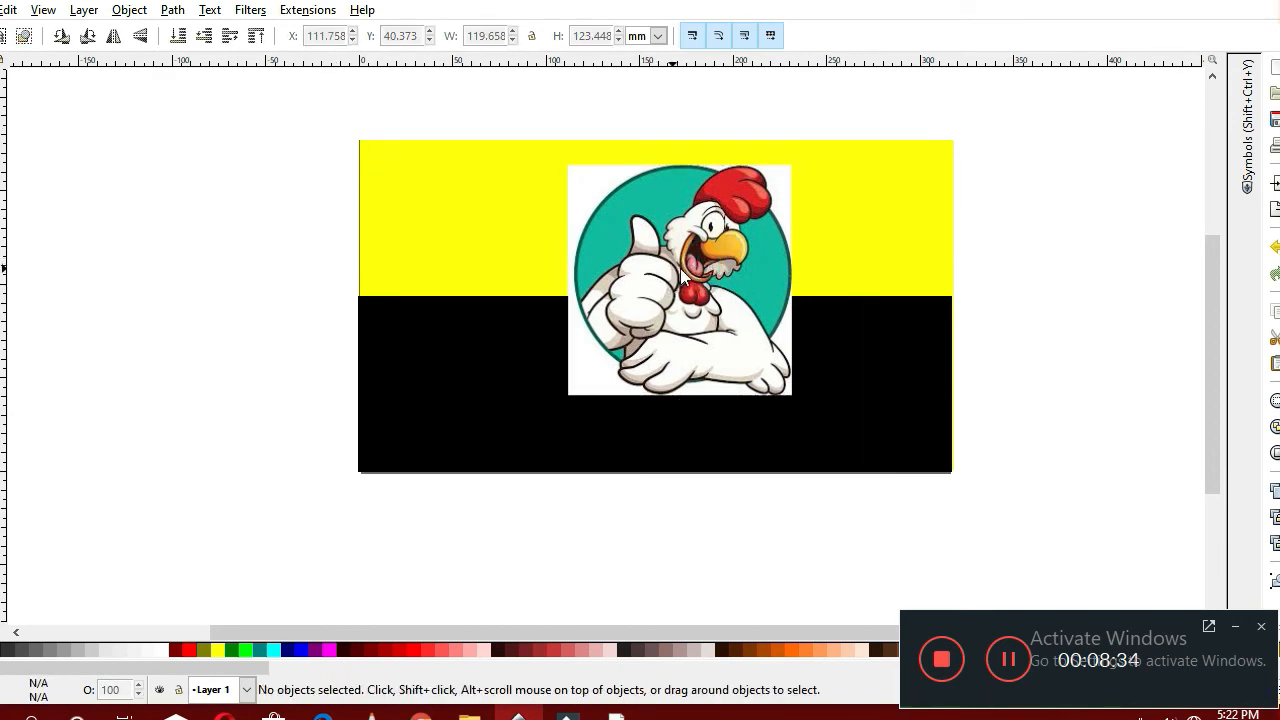
right_click(676, 268)
click(661, 231)
drag(681, 251, 608, 230)
drag(620, 178, 575, 308)
drag(274, 143, 860, 410)
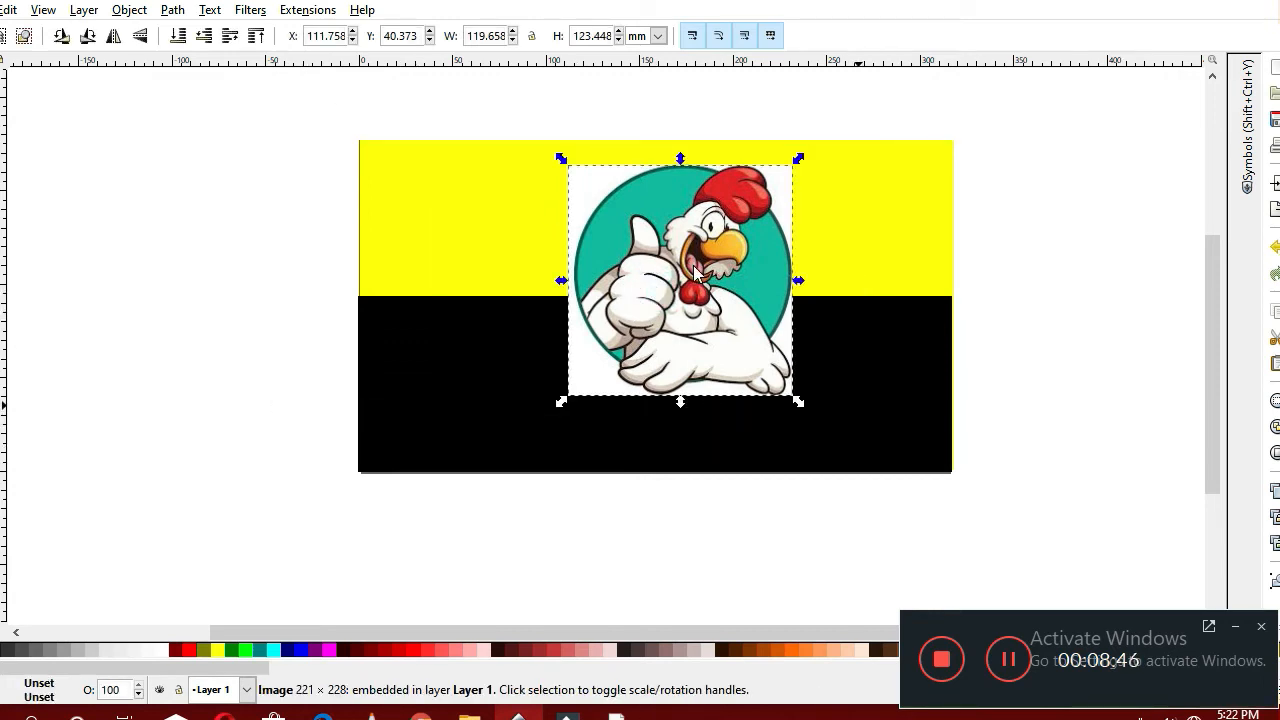
drag(697, 270, 582, 250)
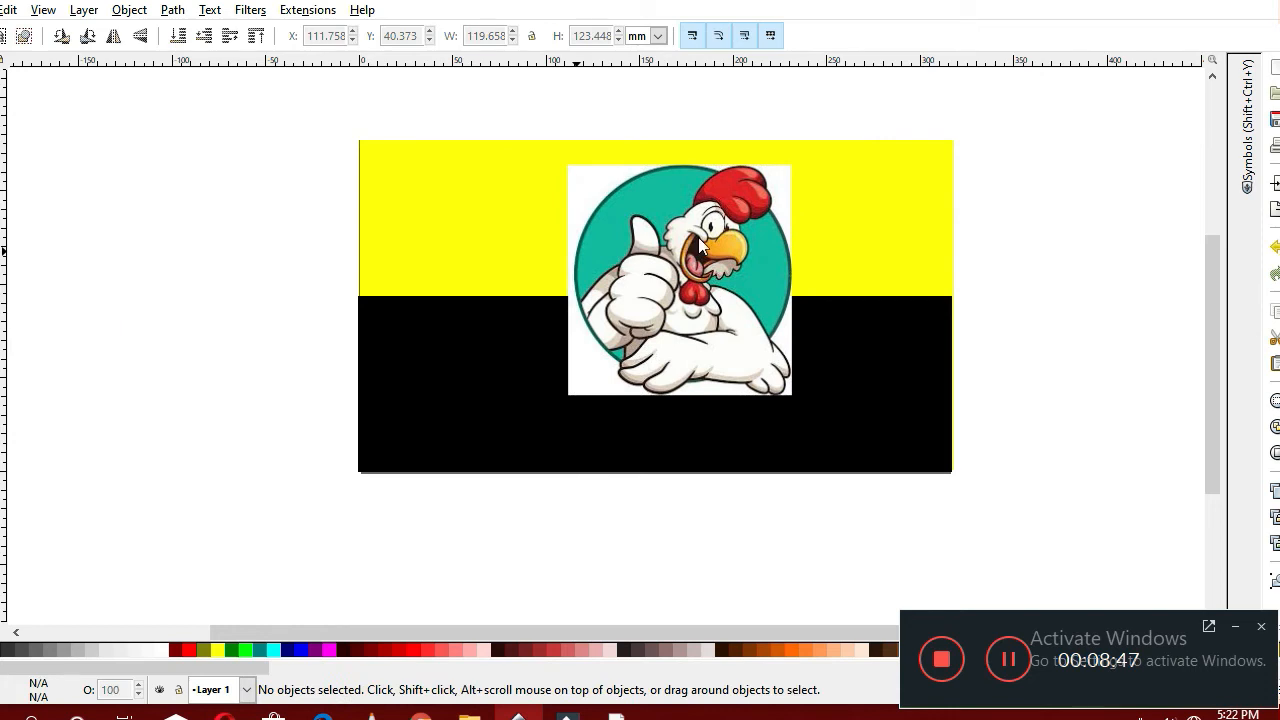
right_click(639, 192)
key(Escape)
right_click(642, 270)
click(648, 266)
right_click(641, 261)
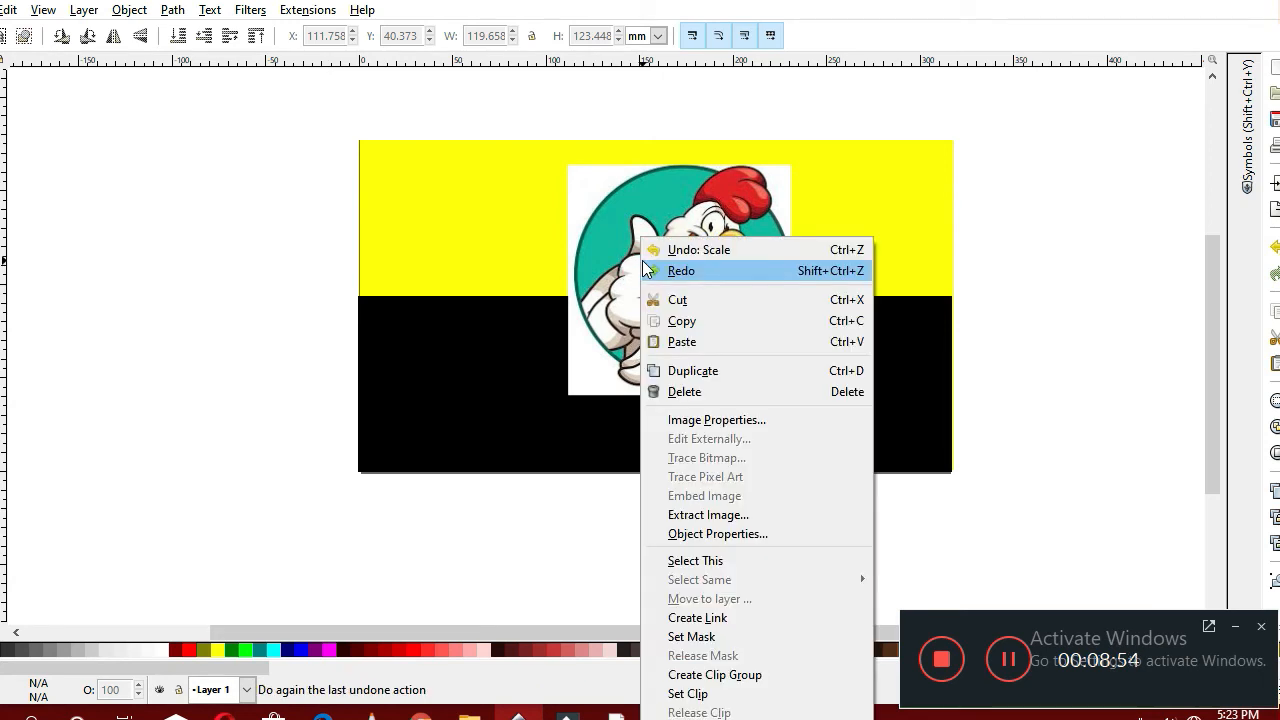
click(621, 250)
right_click(617, 246)
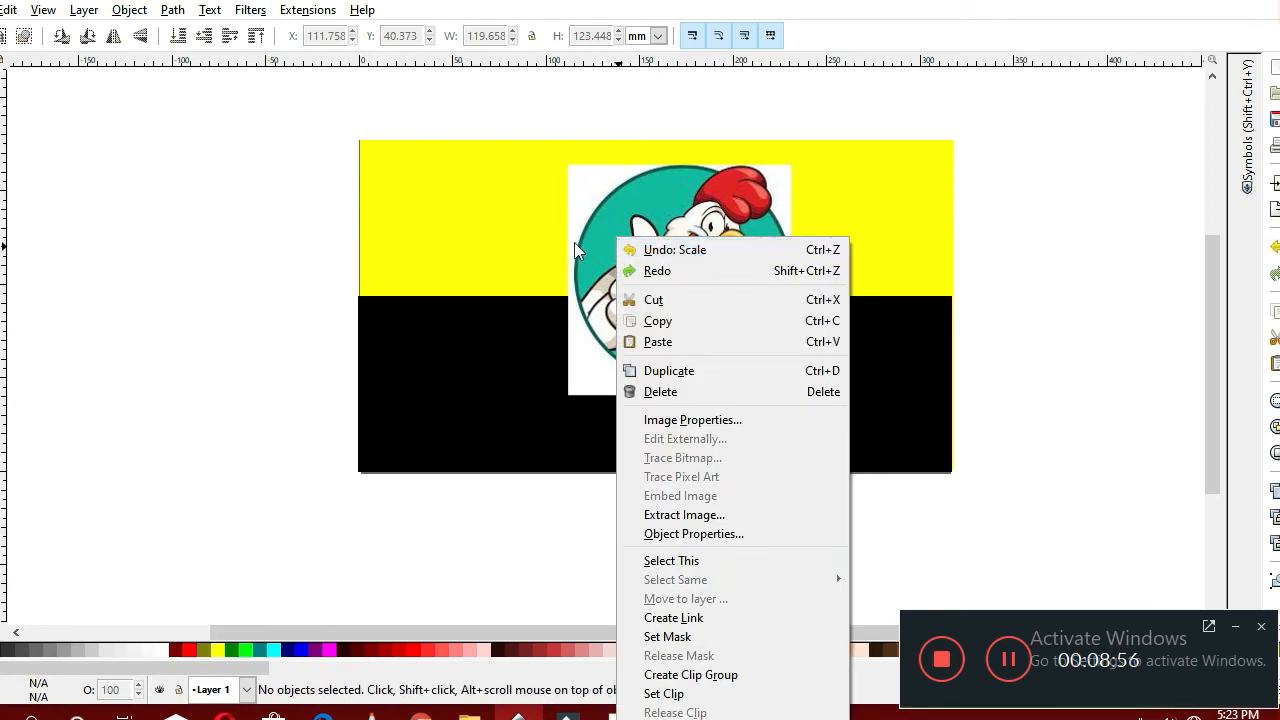
click(577, 242)
right_click(582, 241)
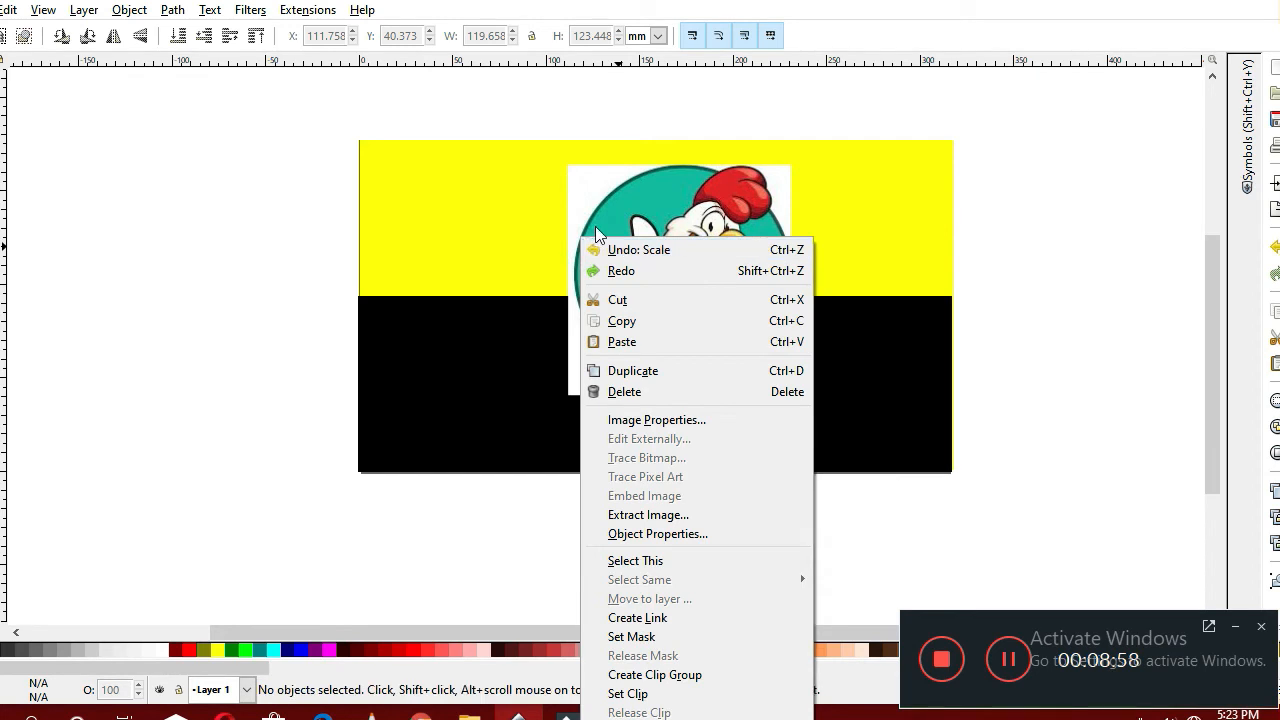
click(596, 228)
click(603, 216)
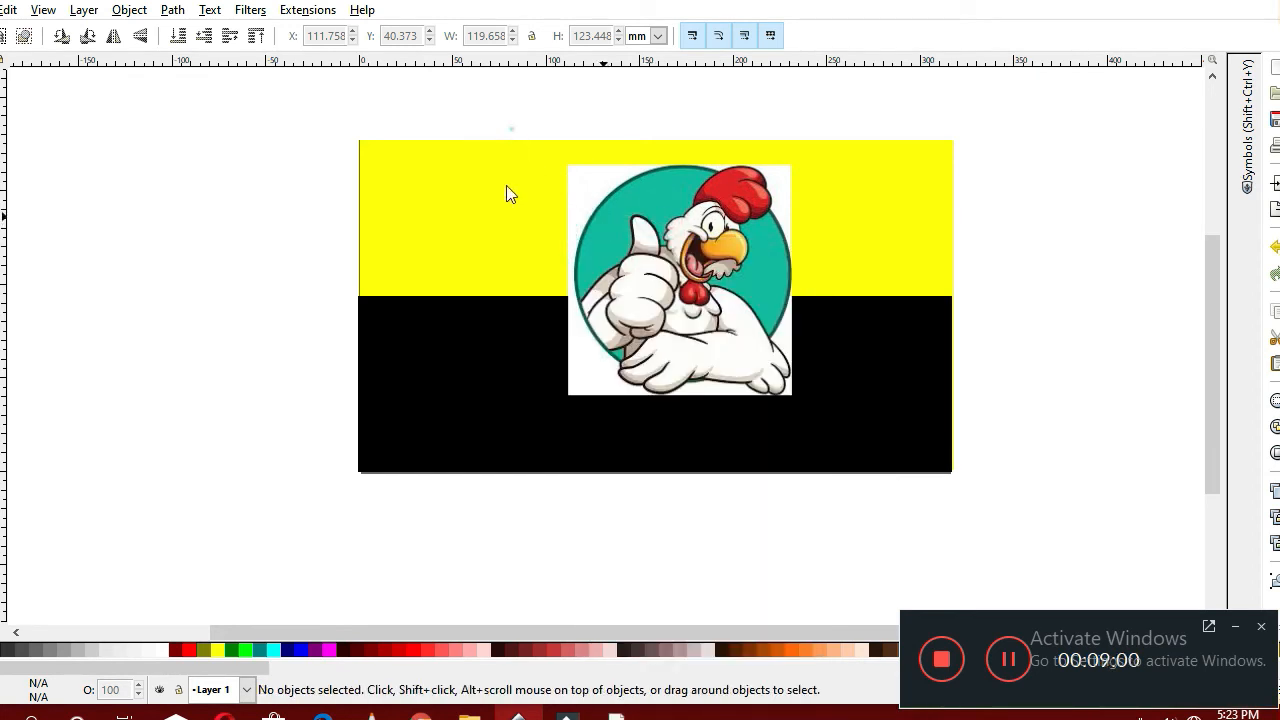
drag(510, 128, 890, 471)
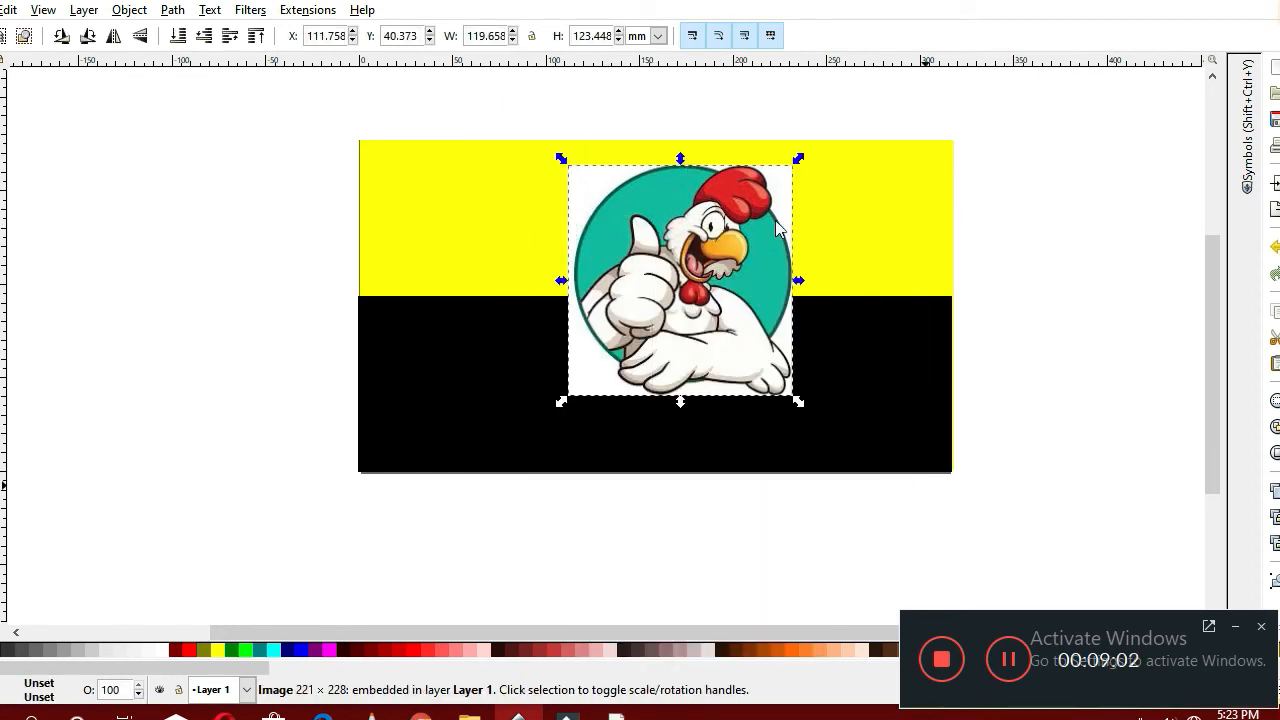
drag(782, 208, 676, 228)
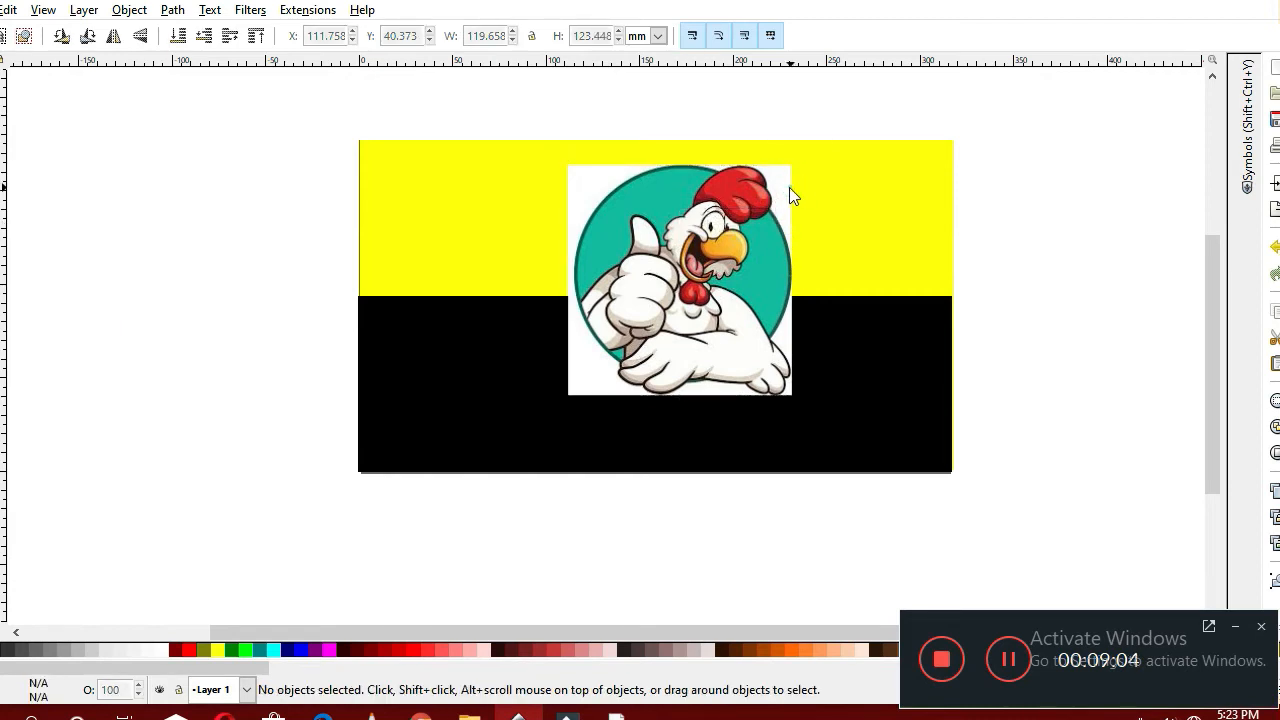
drag(790, 187, 668, 233)
Undo the last scaling of the chicken picture and clear the selection
right_click(291, 174)
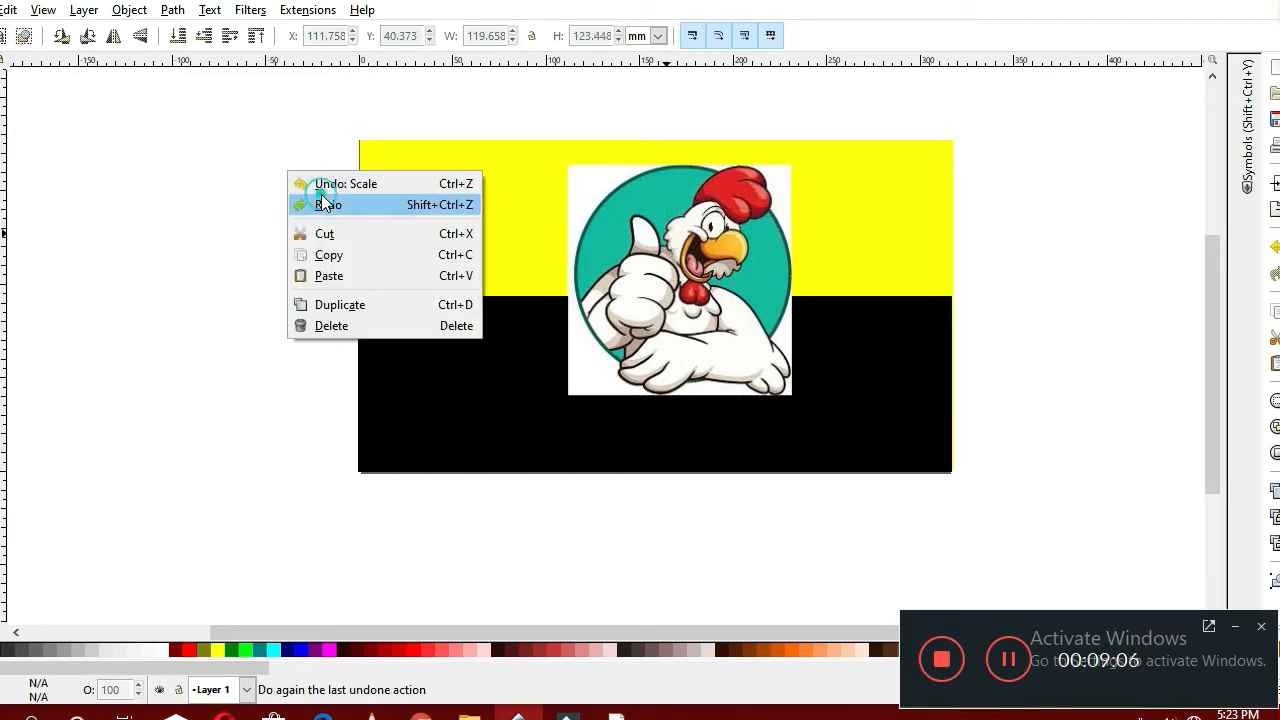
click(322, 203)
right_click(252, 107)
click(280, 118)
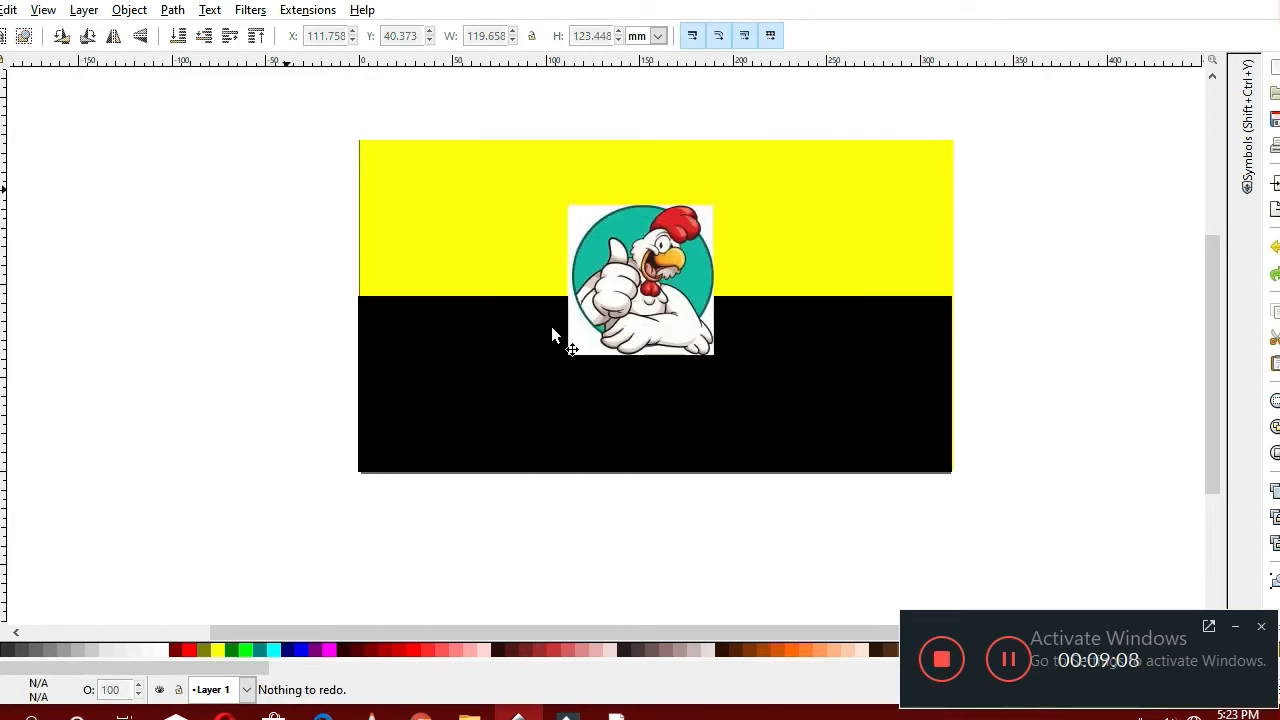
click(640, 310)
click(1005, 345)
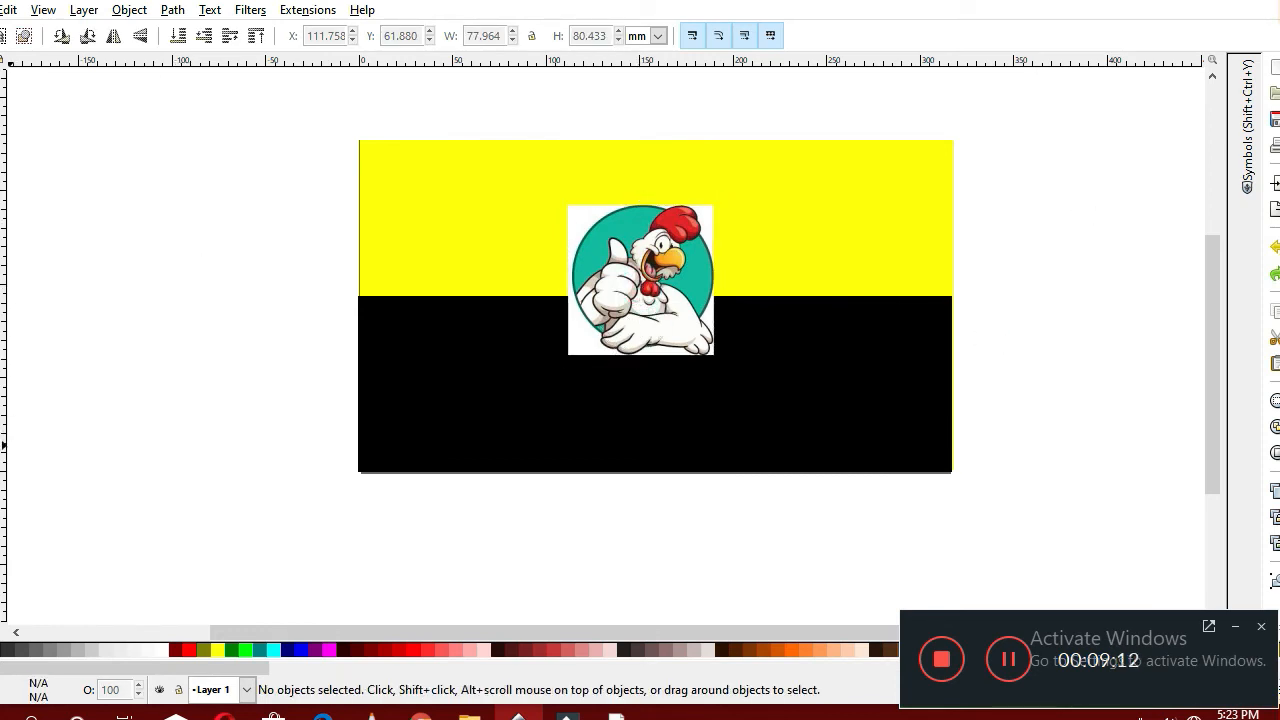
Add the text "KSAC FRIES" in 30 pt sans-serif on the yellow area, up and left of the chicken picture
key(F8)
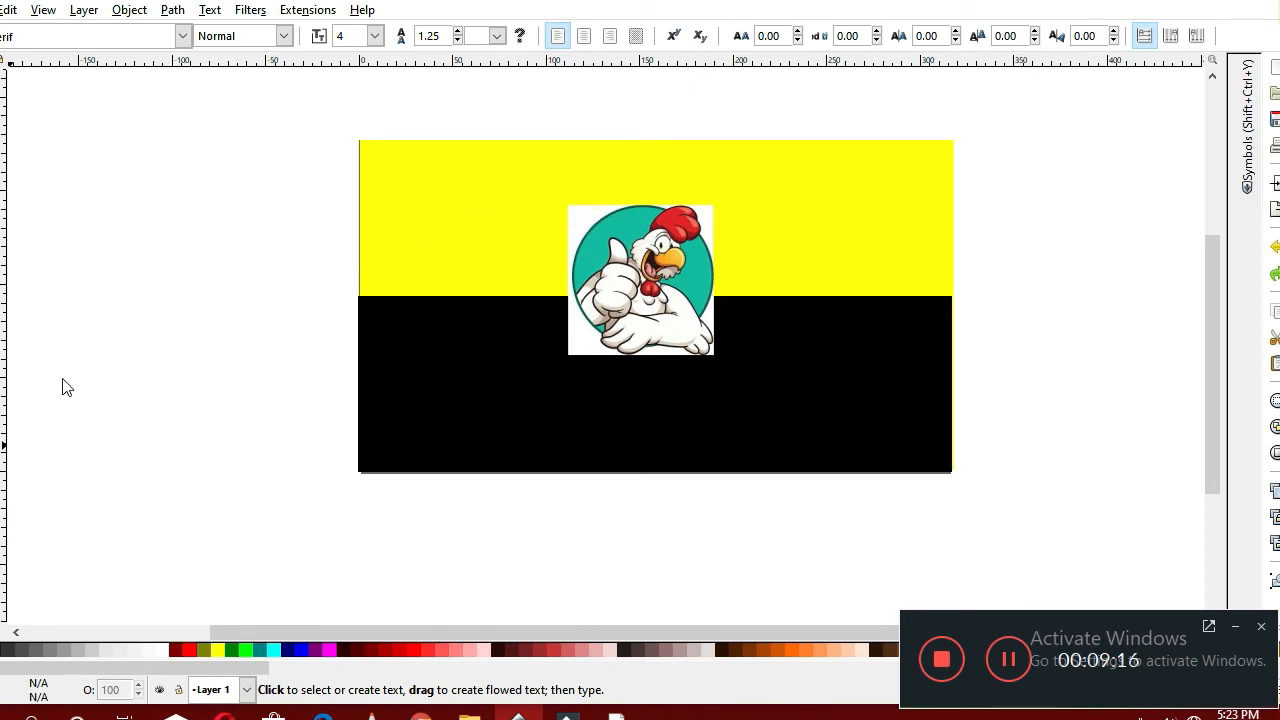
key(shift+ctrl+p)
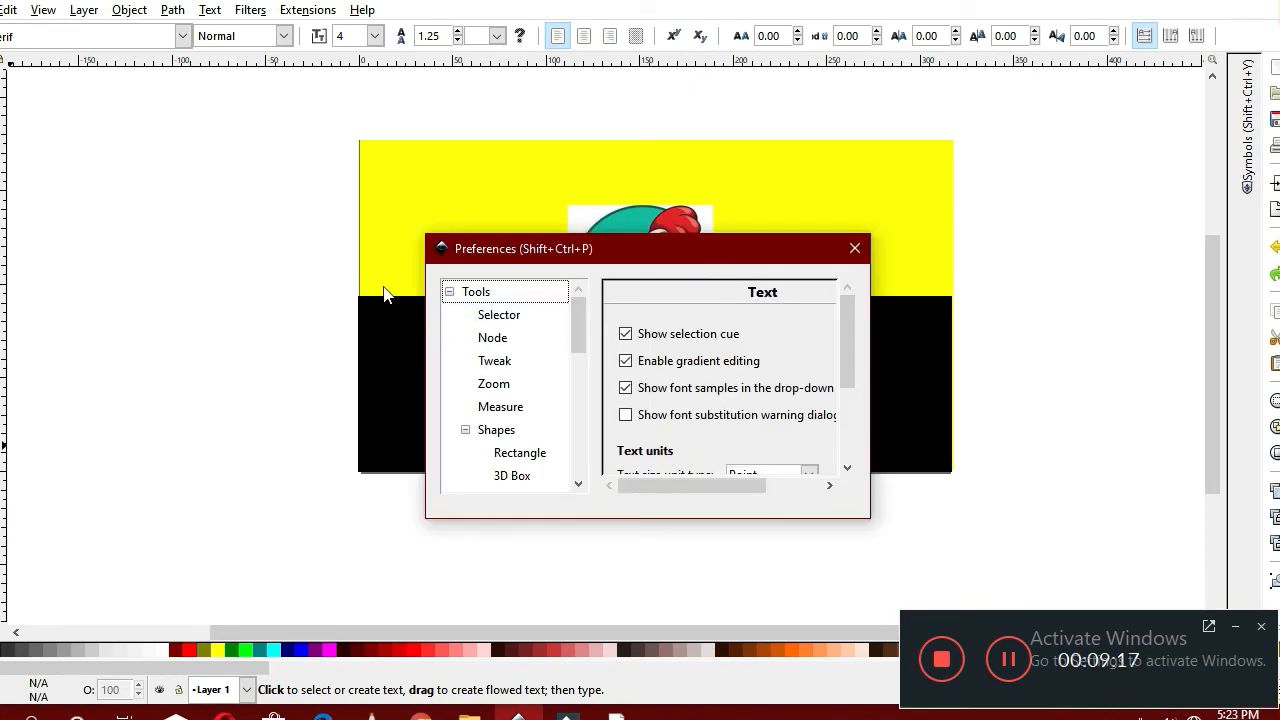
click(855, 249)
click(431, 186)
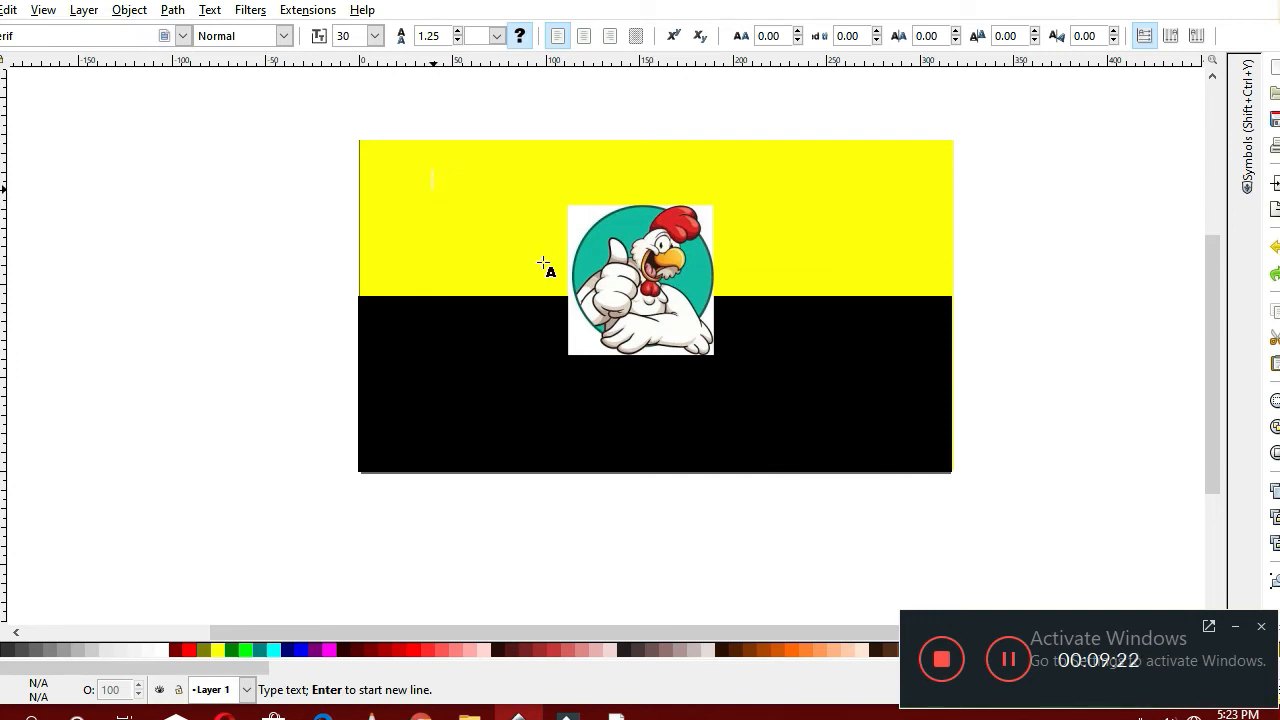
text(KS)
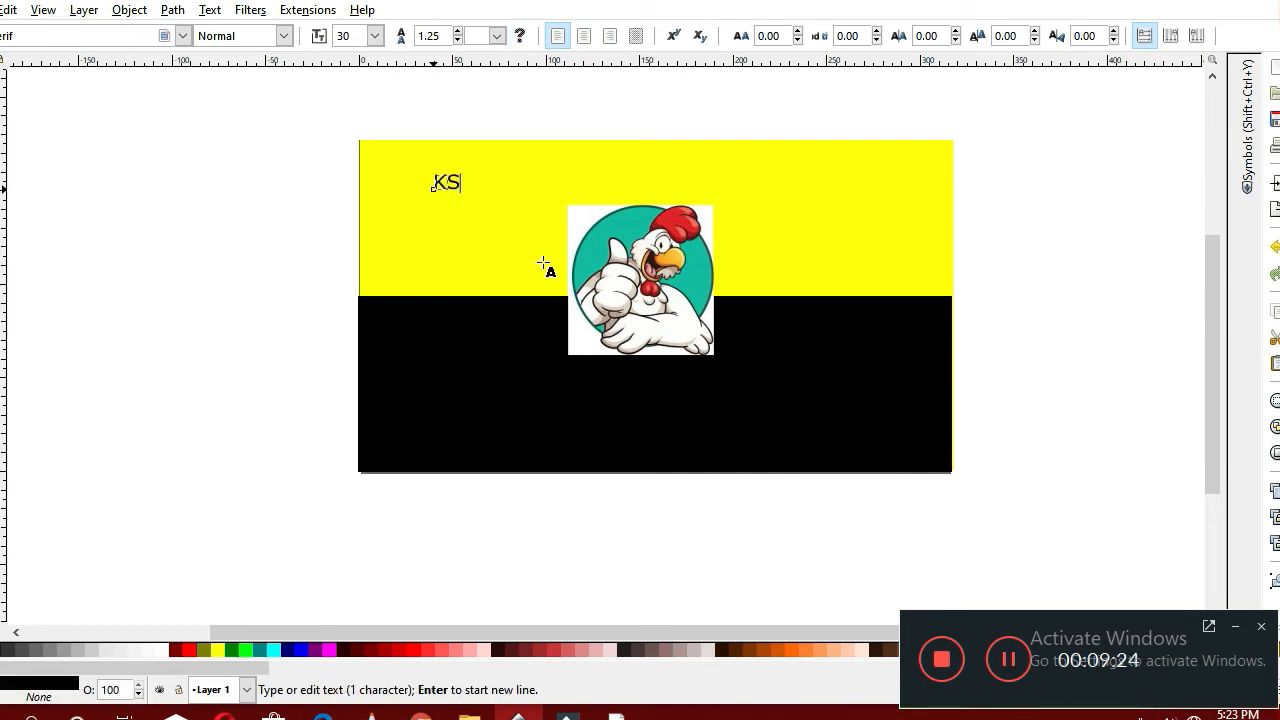
text(AC F)
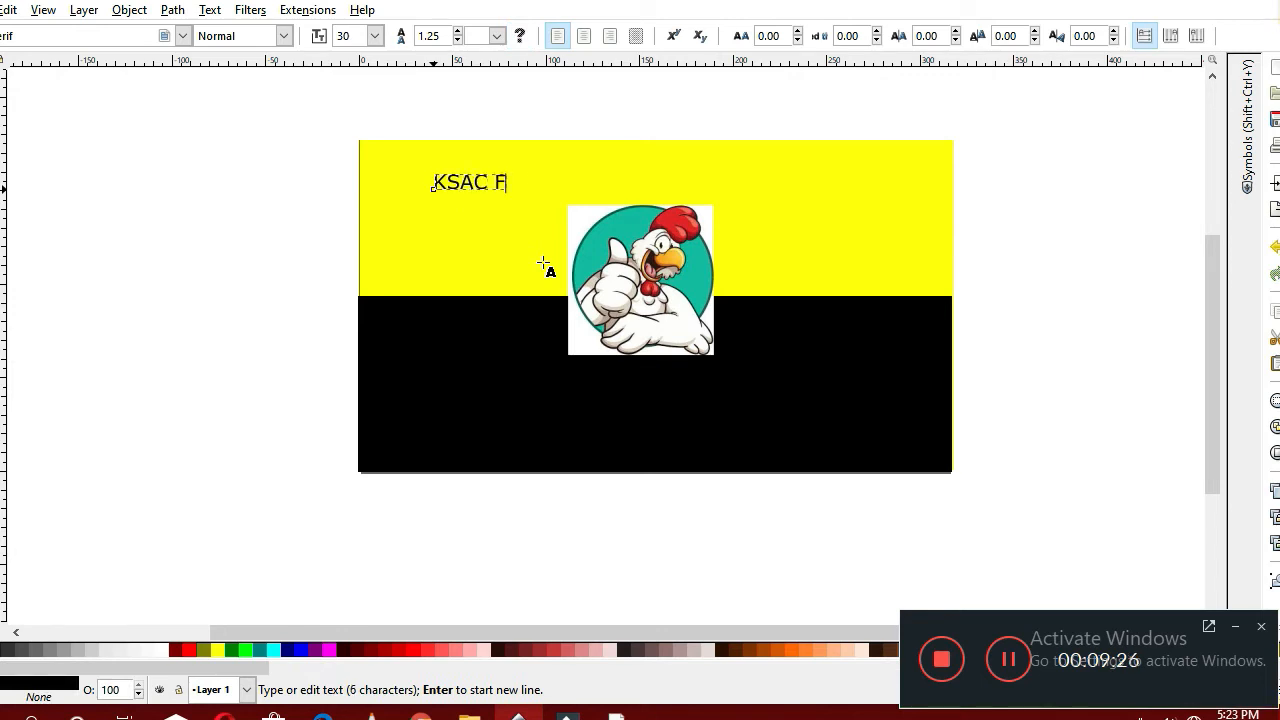
text(RIES)
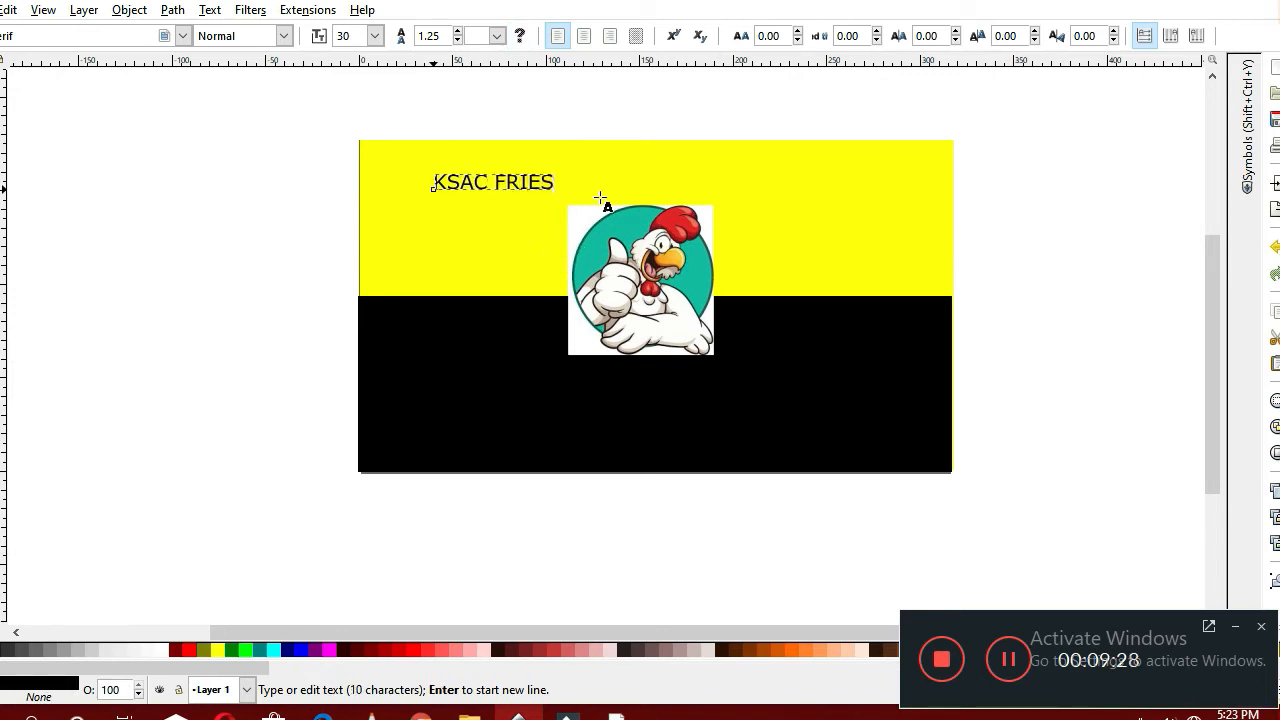
key(F1)
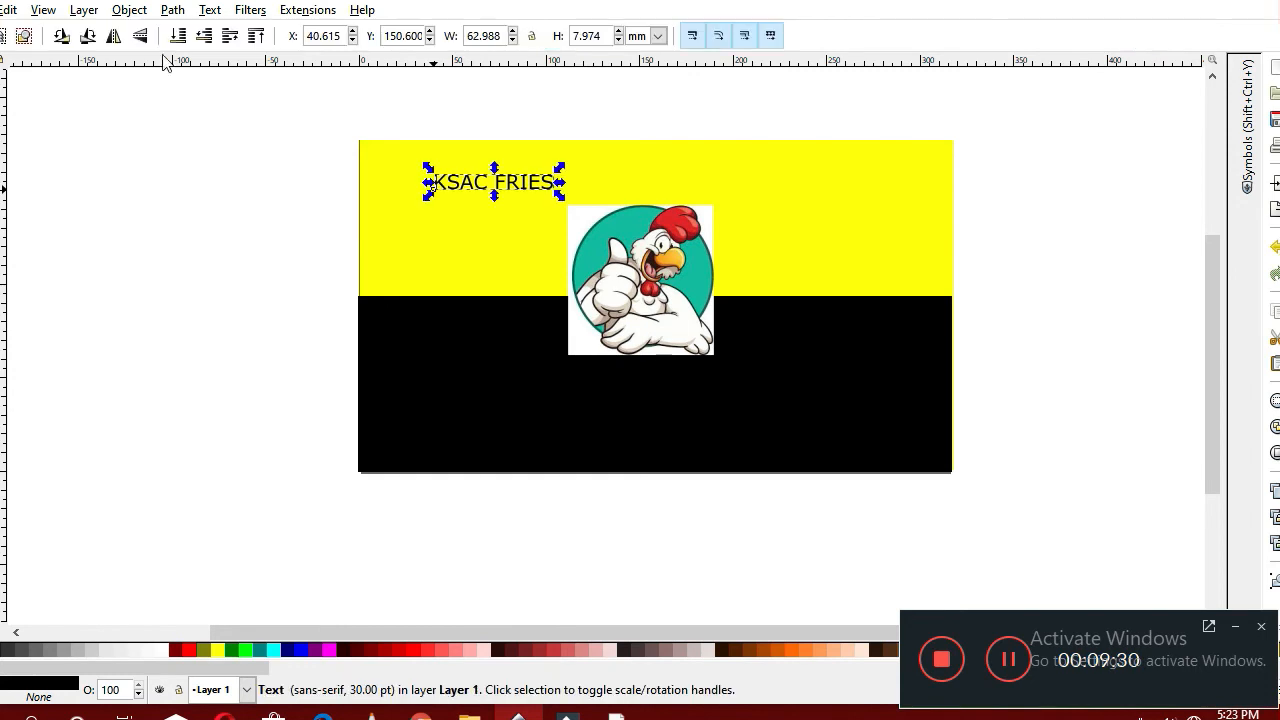
Change the font family of the "KSAC FRIES" text on the yellow area to Agency FB
double_click(531, 185)
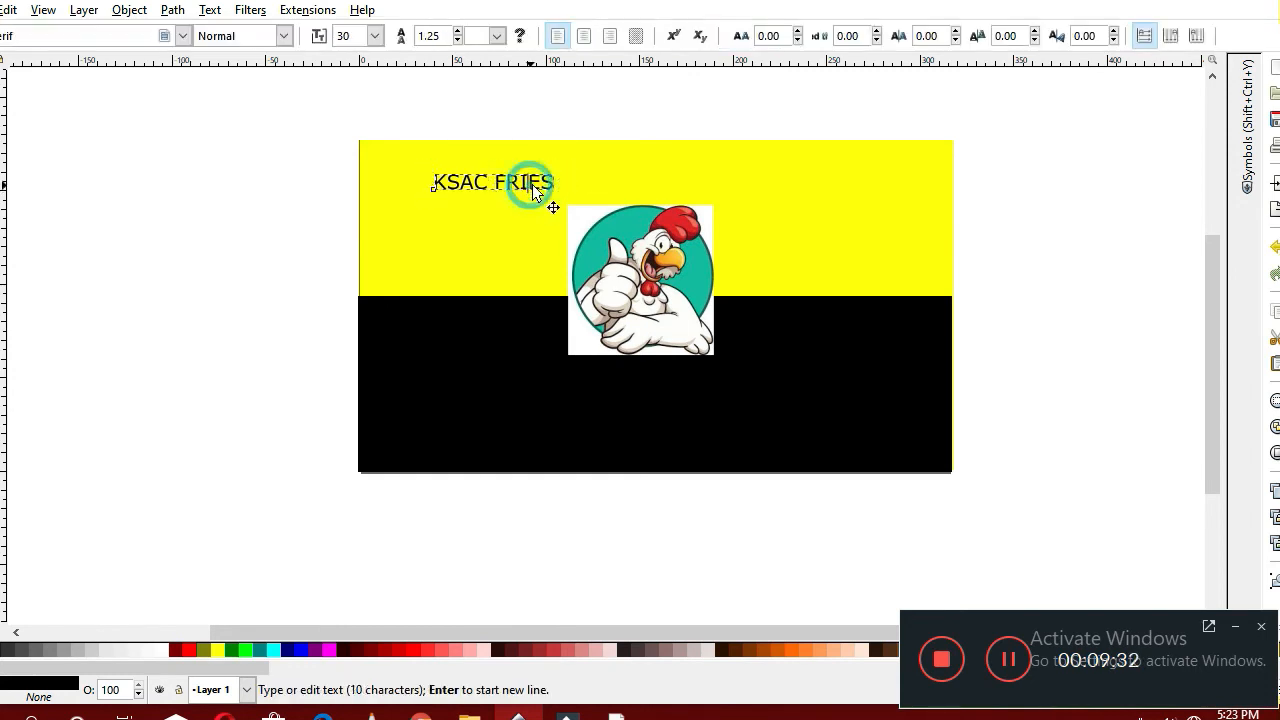
click(185, 37)
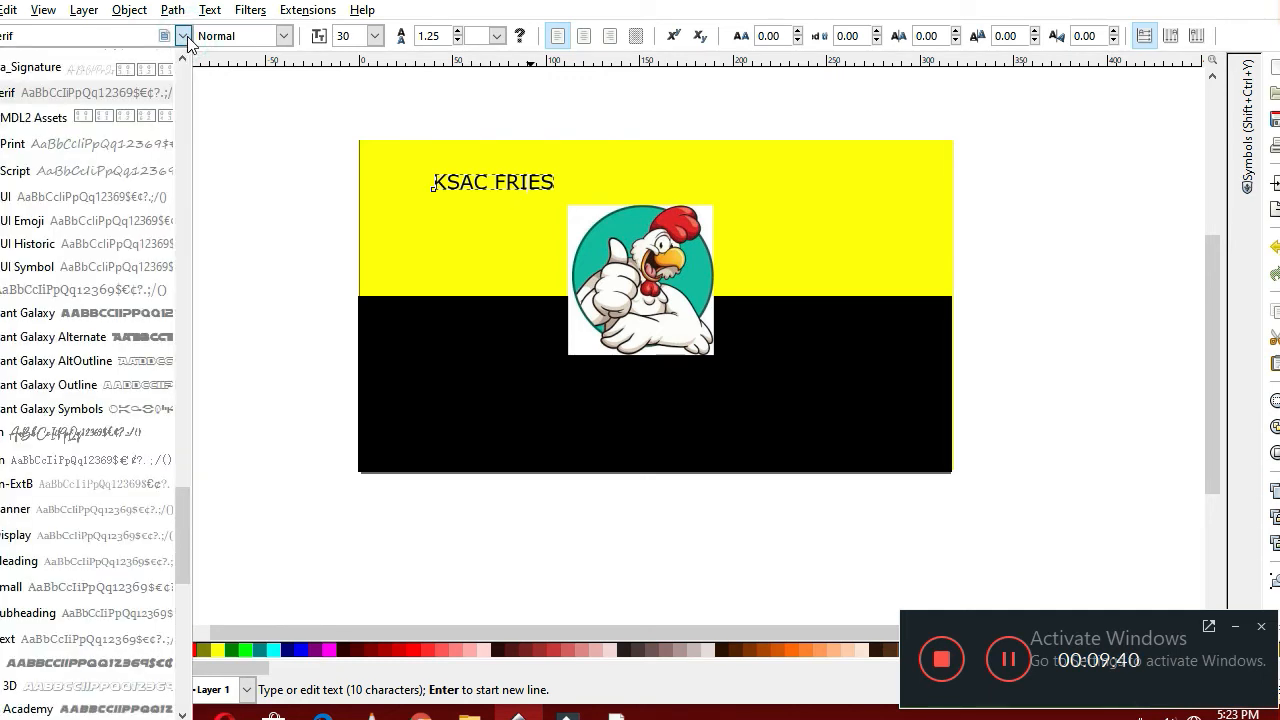
click(187, 63)
click(155, 36)
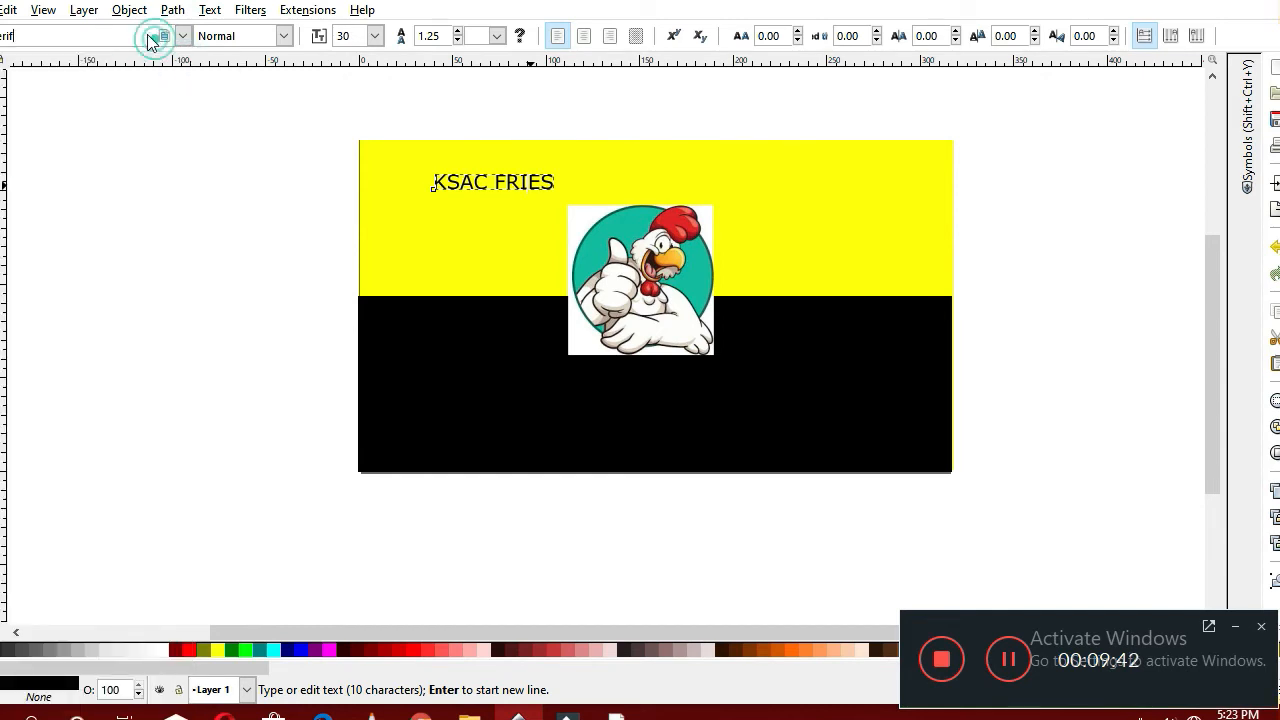
key(BackSpace)
key(BackSpace)
key(BackSpace)
key(BackSpace)
key(BackSpace)
key(BackSpace)
key(BackSpace)
key(BackSpace)
key(BackSpace)
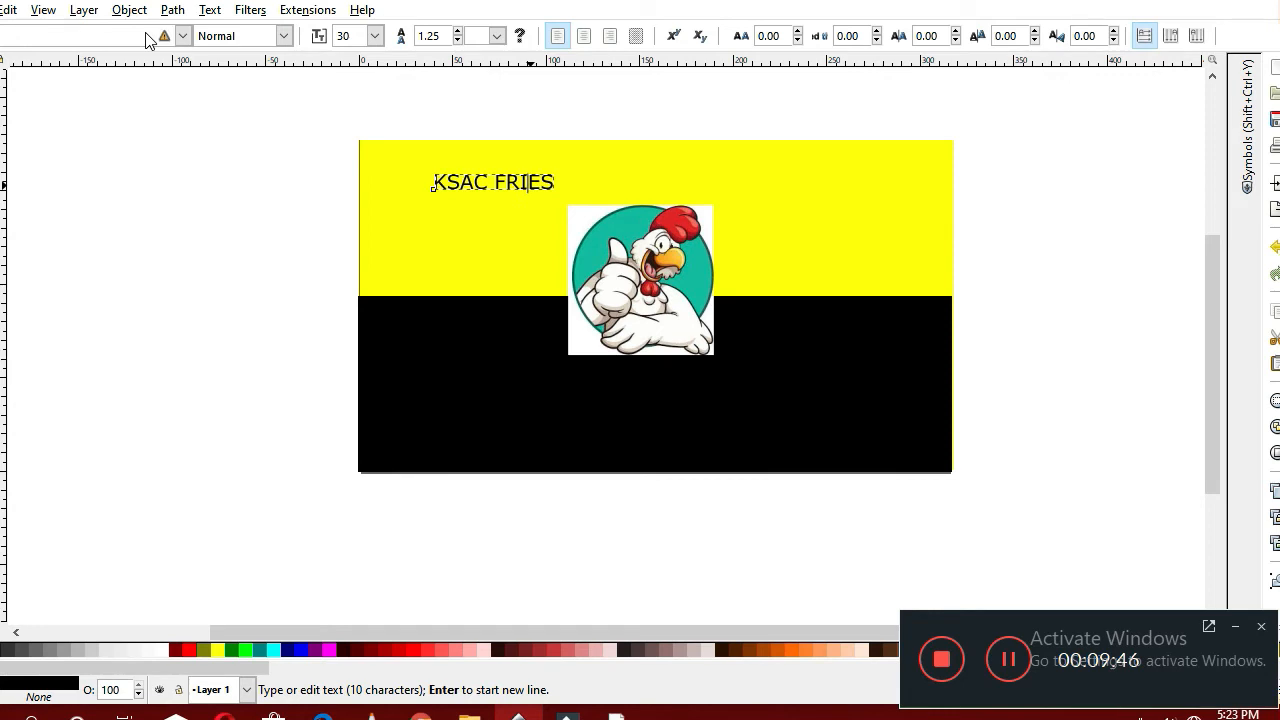
click(182, 37)
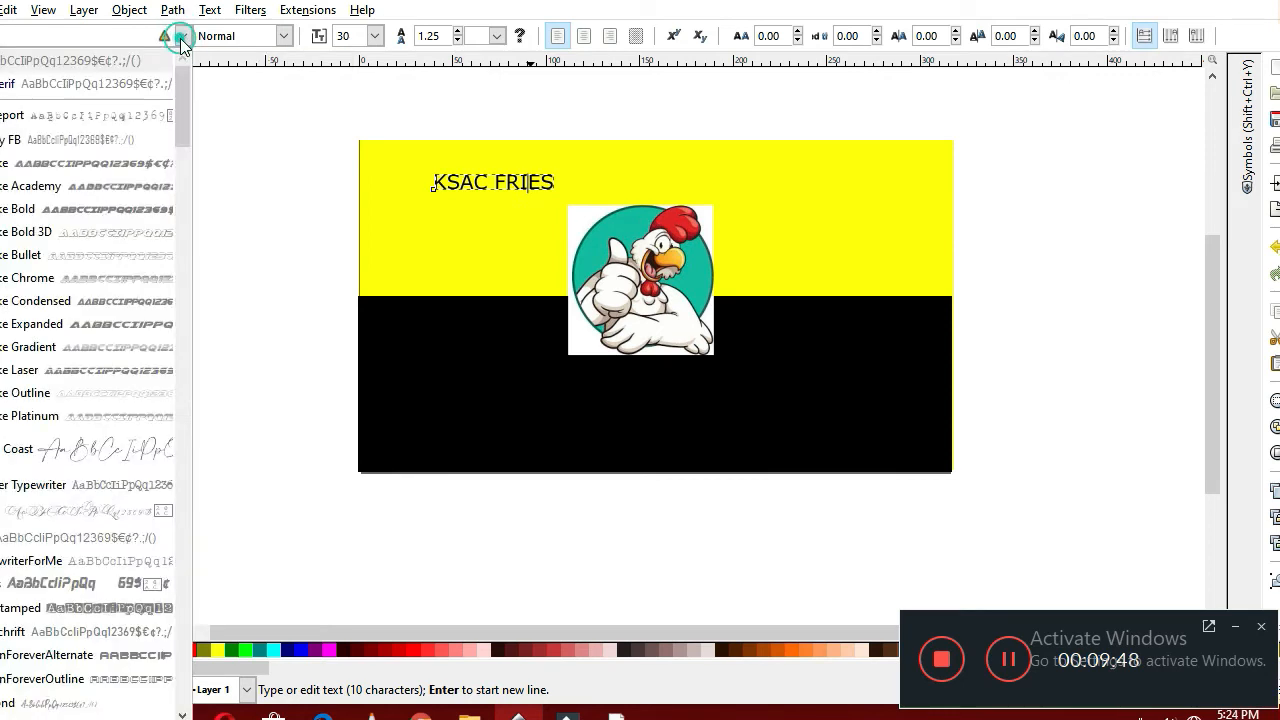
click(103, 139)
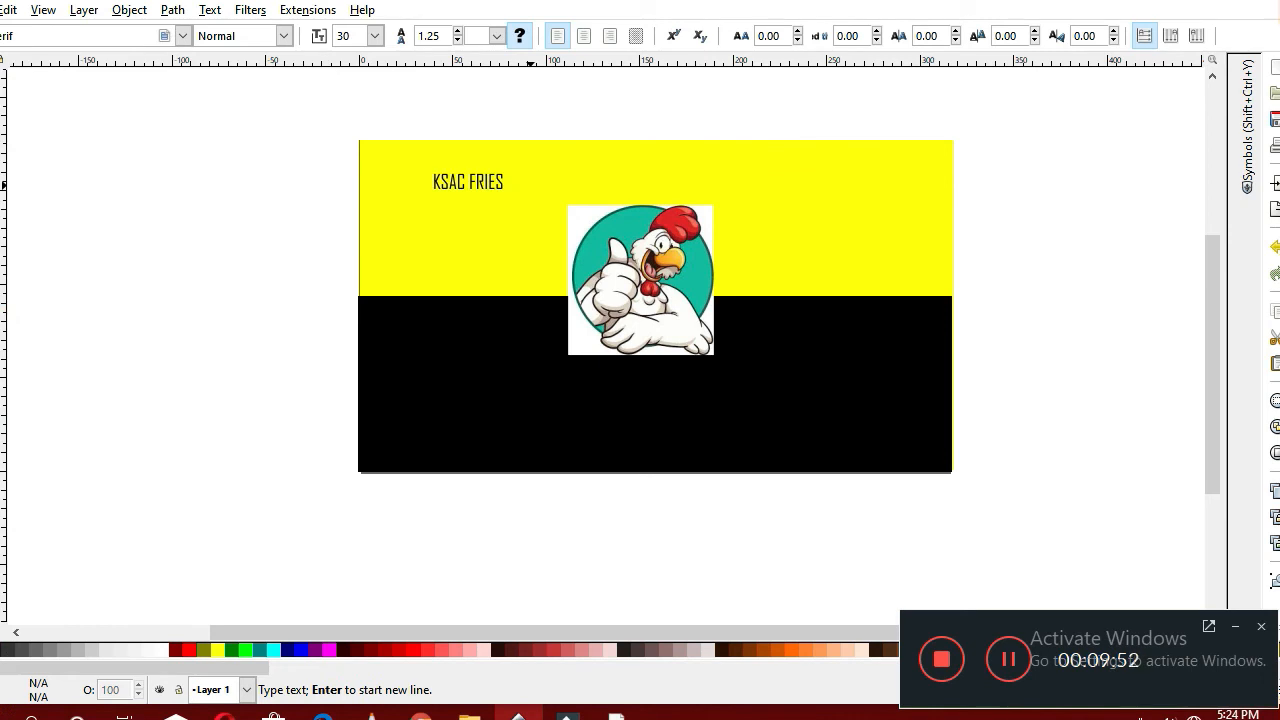
key(ctrl+shift+p)
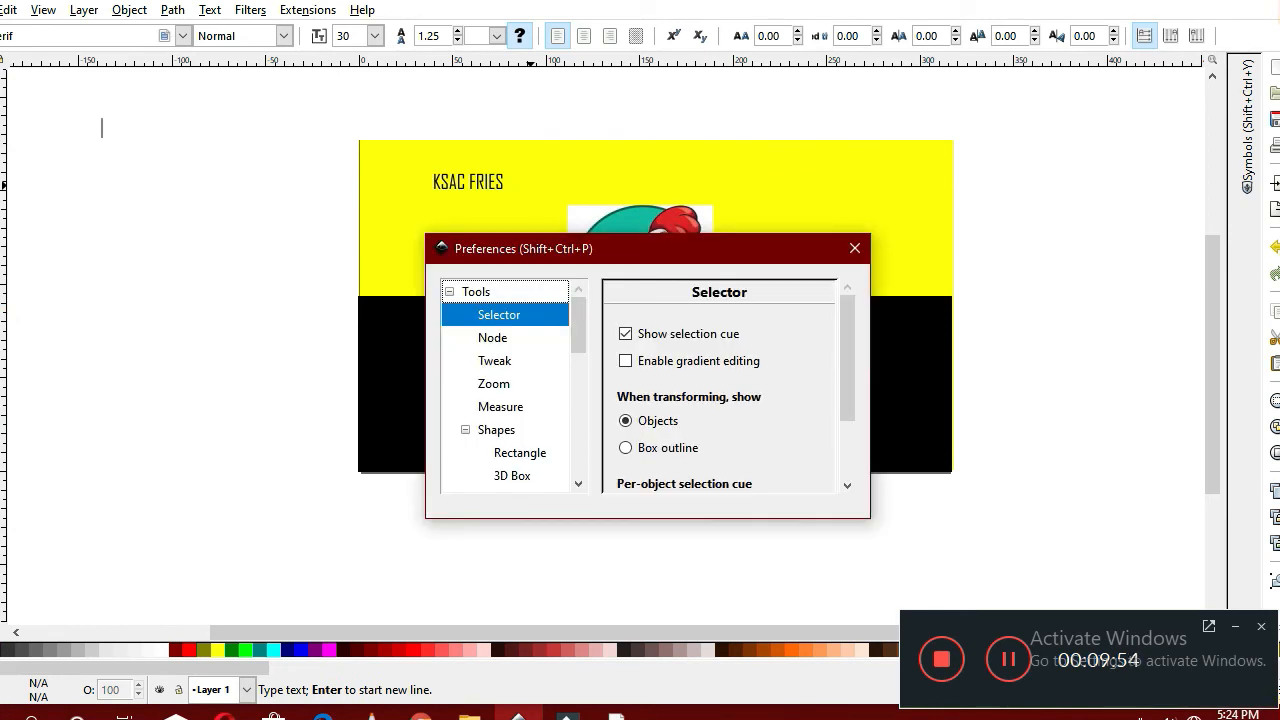
click(855, 248)
key(F1)
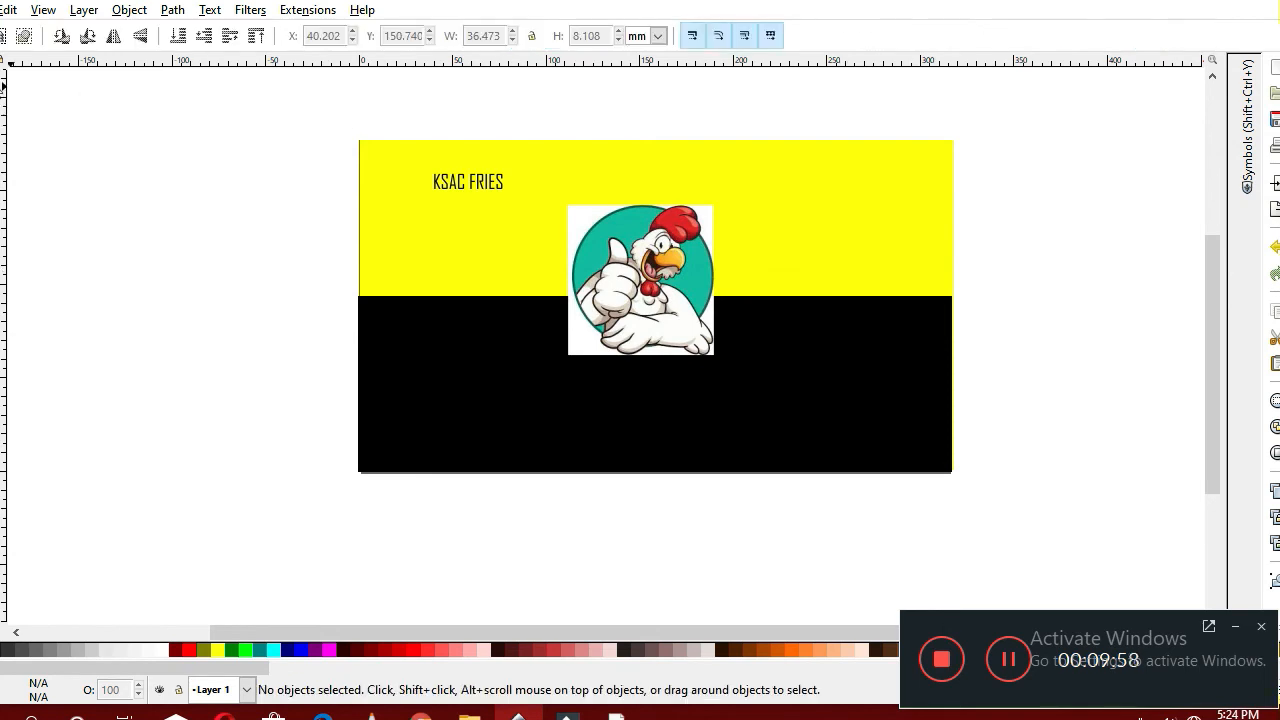
click(451, 172)
click(454, 176)
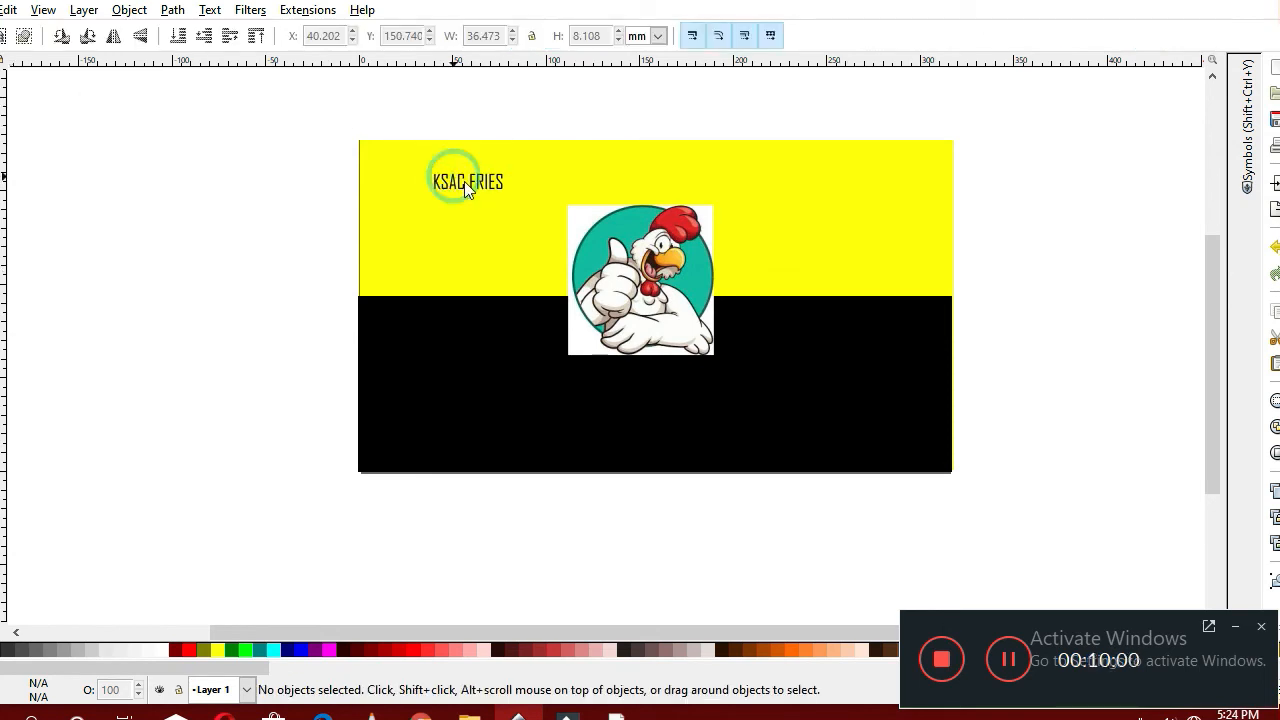
click(476, 184)
right_click(476, 181)
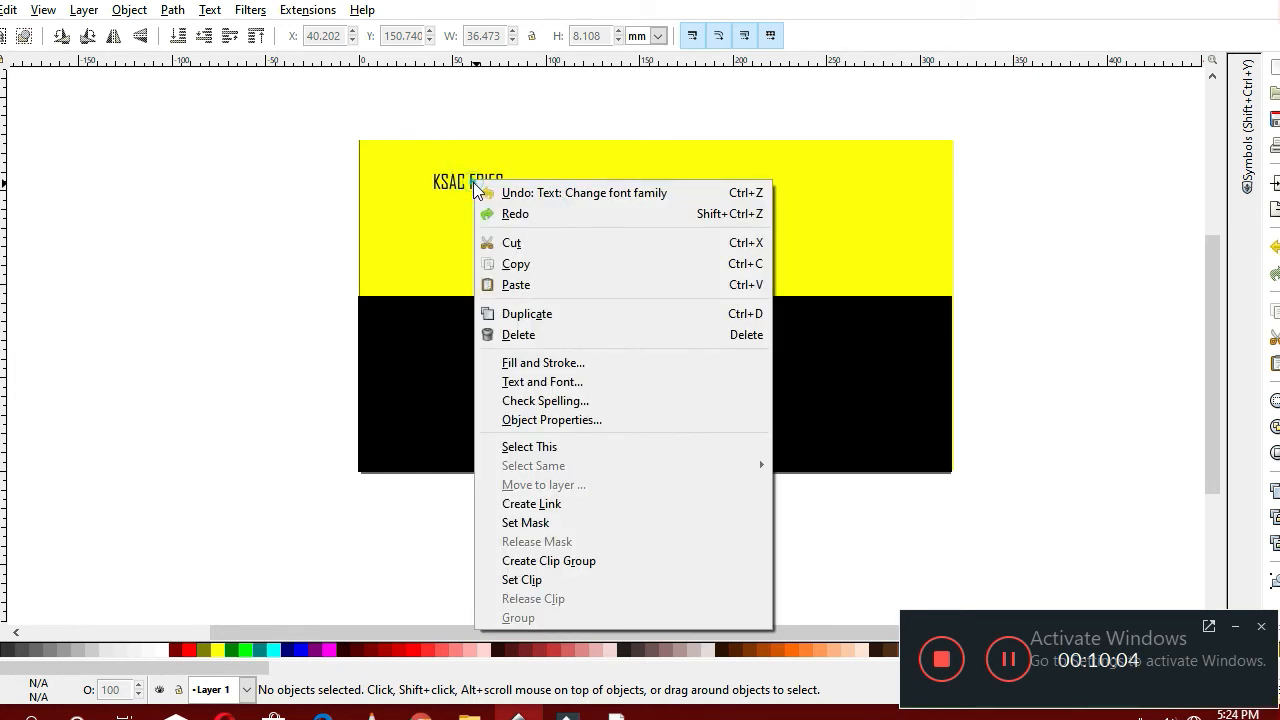
key(Escape)
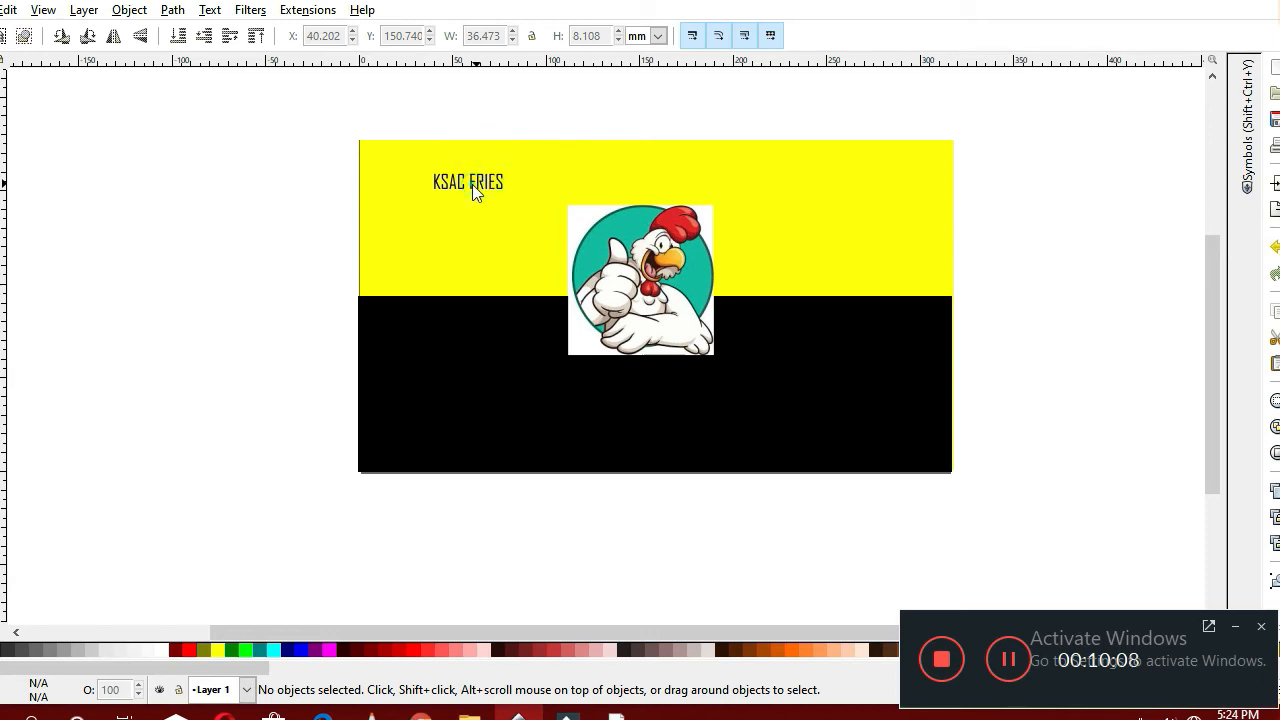
Undo the last font family change of the "KSAC FRIES" text
right_click(112, 140)
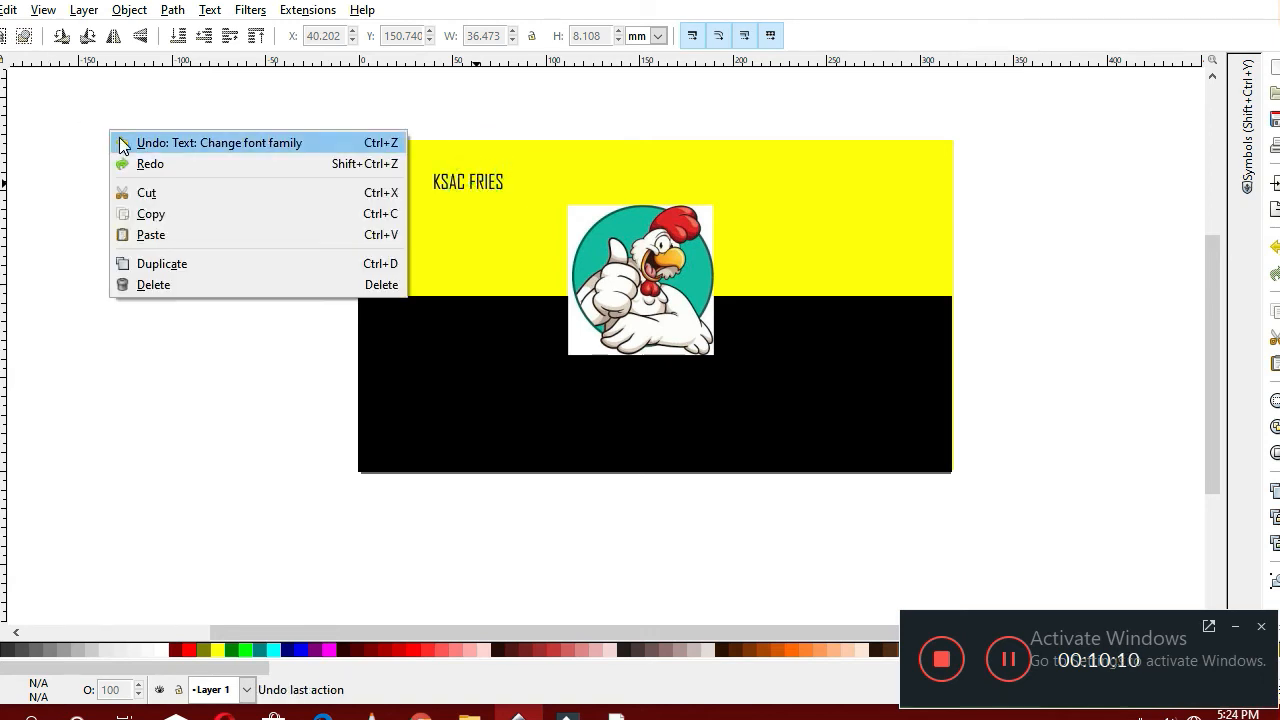
click(119, 139)
right_click(119, 145)
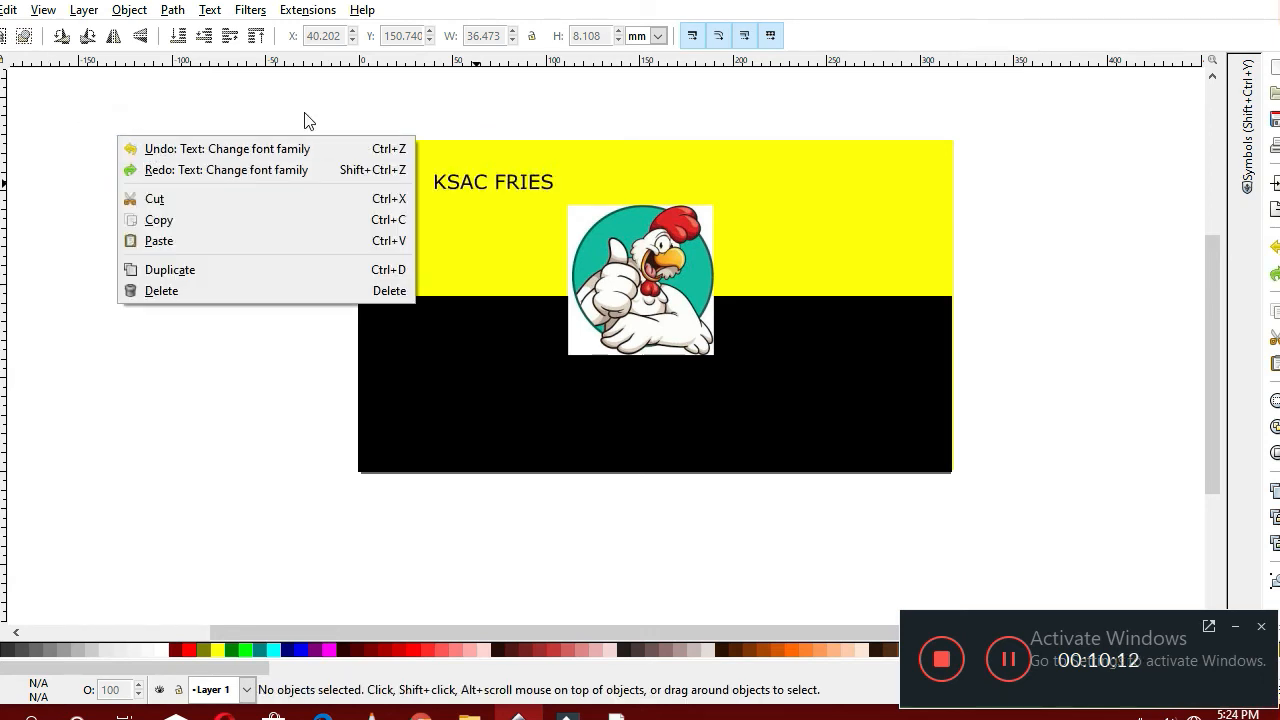
click(473, 181)
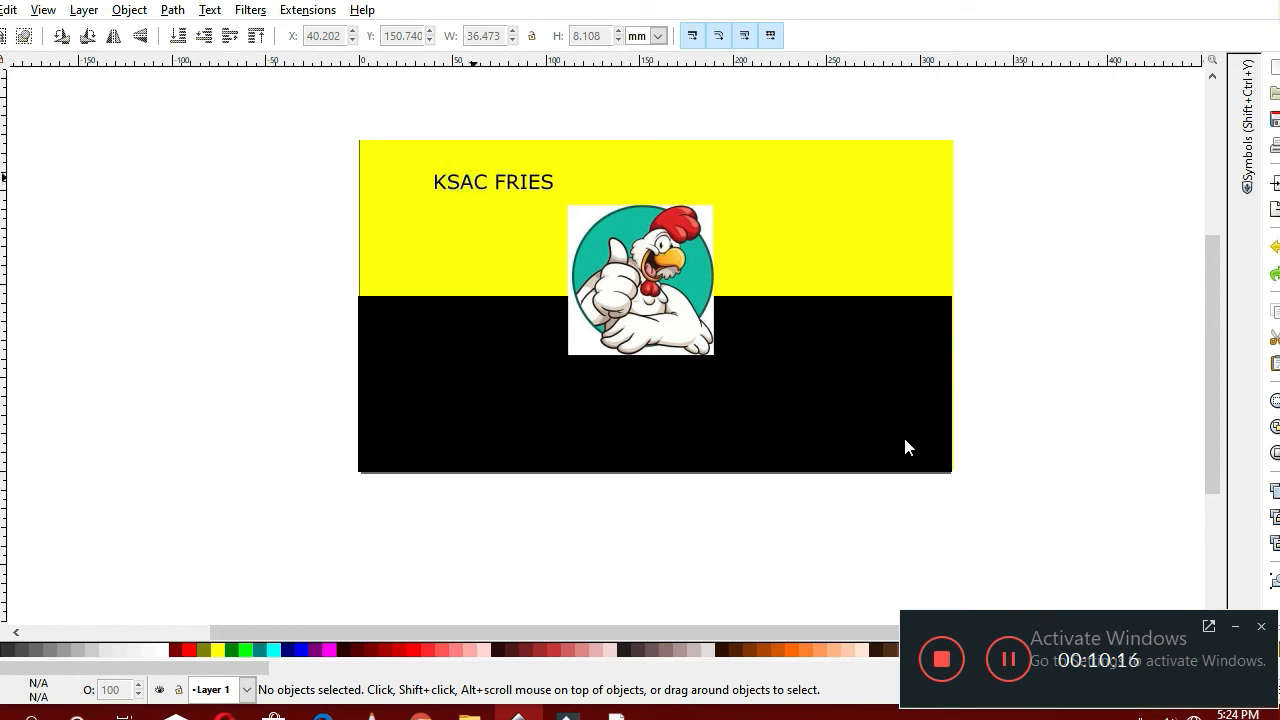
click(514, 178)
click(514, 177)
click(514, 178)
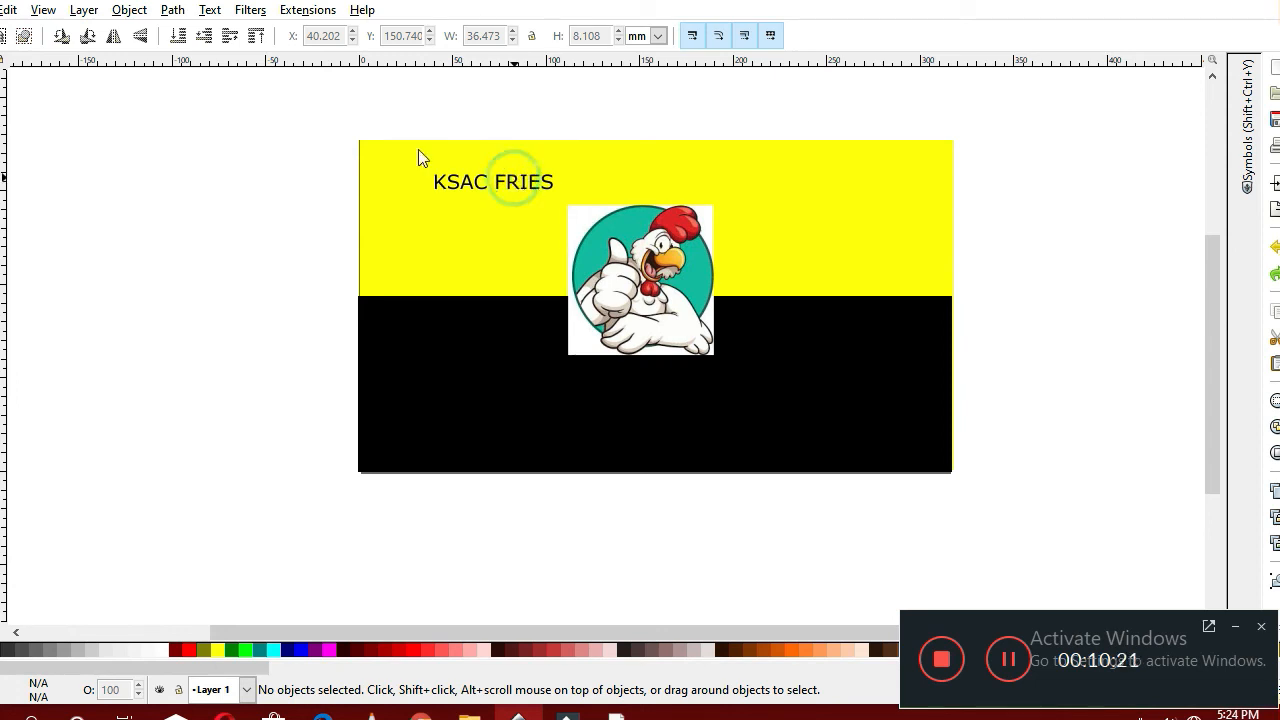
Undo the earlier font family change and the most recent typing until the title reads "KSAC"
right_click(230, 178)
click(264, 189)
right_click(264, 192)
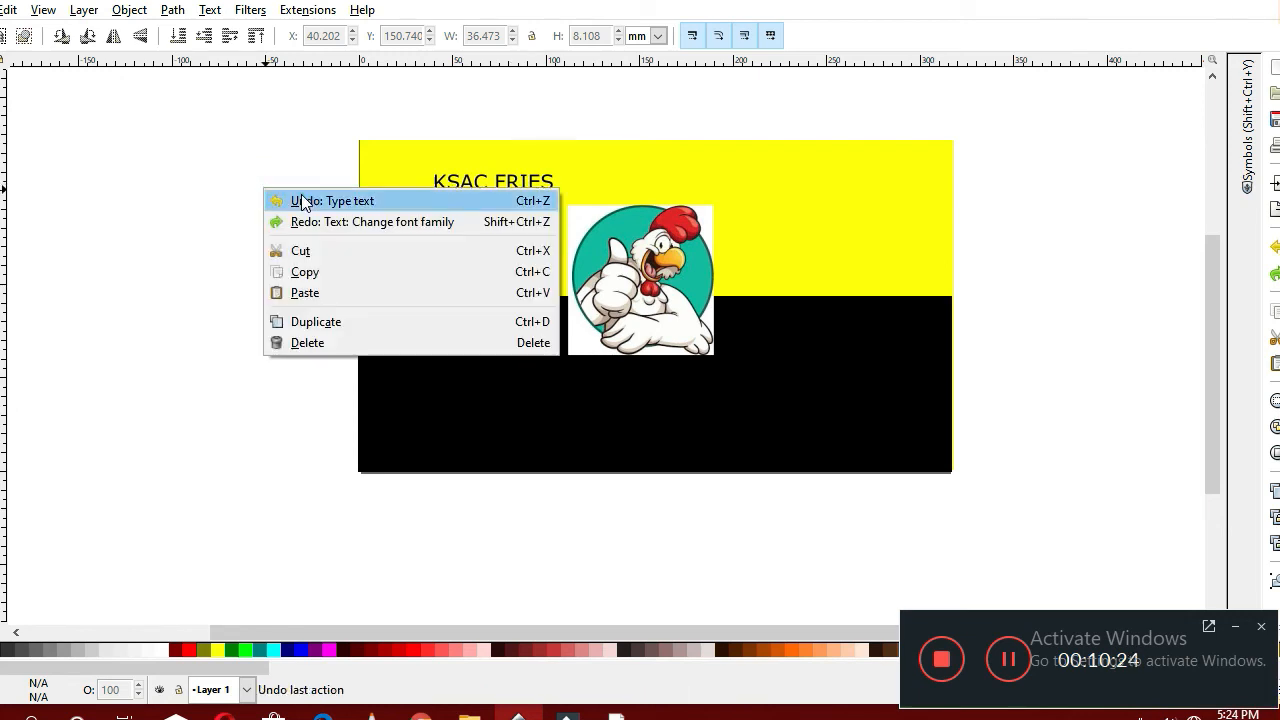
click(297, 196)
right_click(294, 186)
click(316, 195)
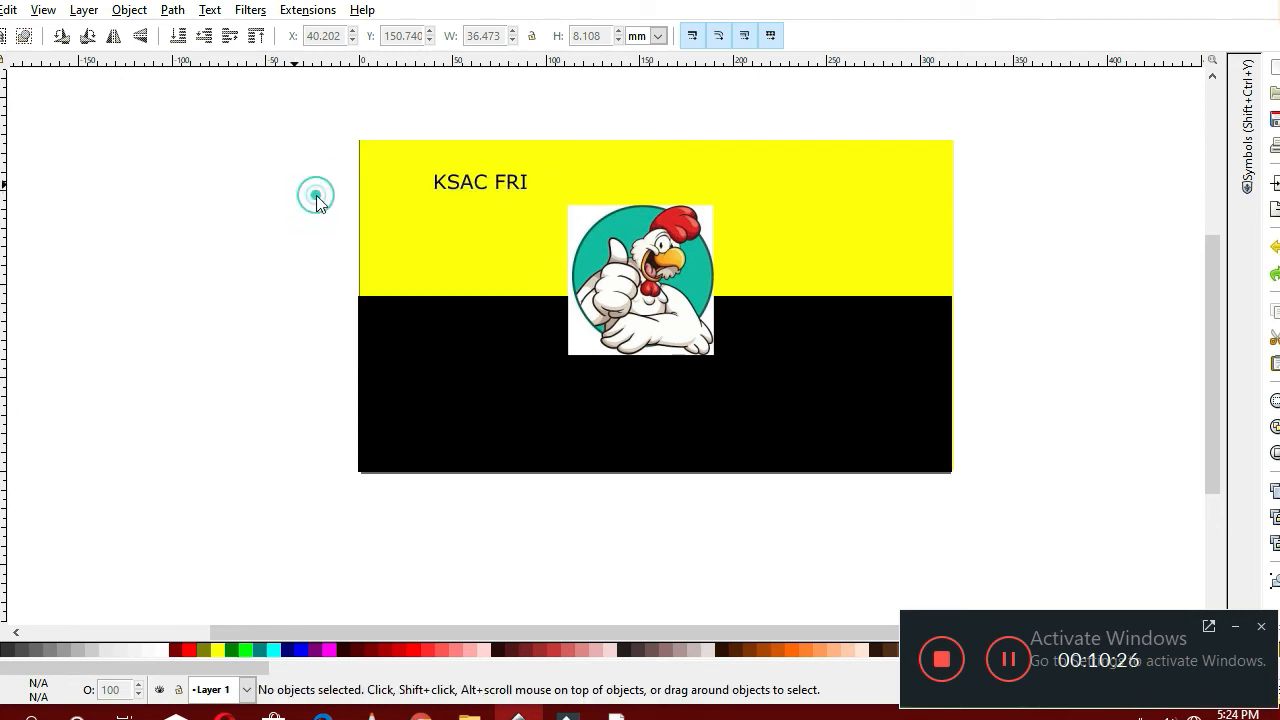
right_click(291, 156)
click(357, 168)
right_click(306, 150)
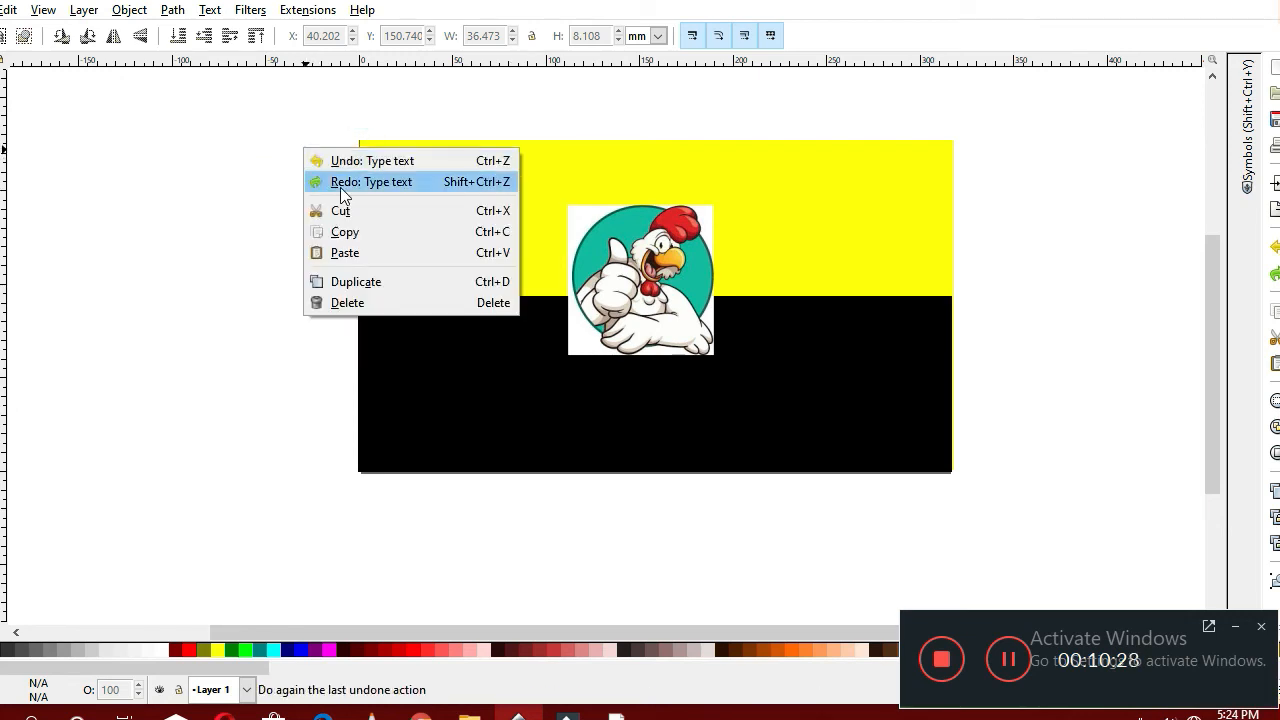
click(343, 163)
right_click(224, 131)
click(266, 146)
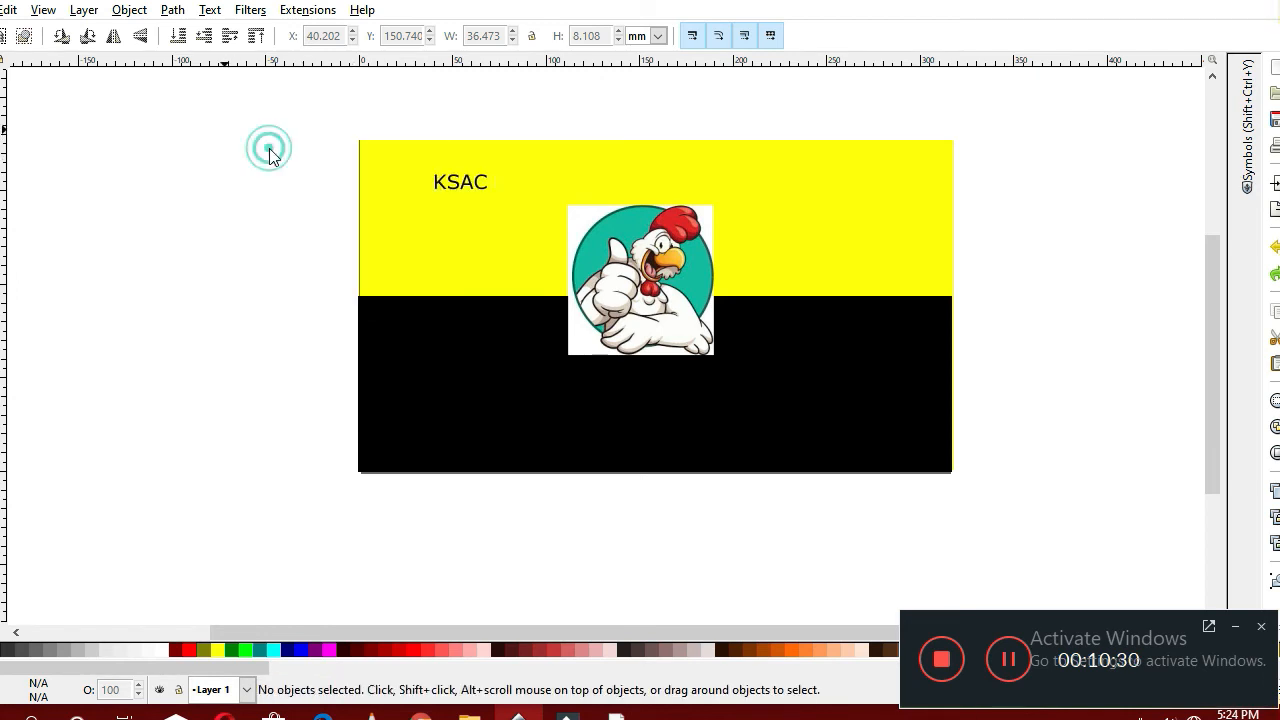
Try to apply the Agency FB font in Bold Condensed style at size 30 to the "KSAC" text
double_click(471, 193)
click(471, 188)
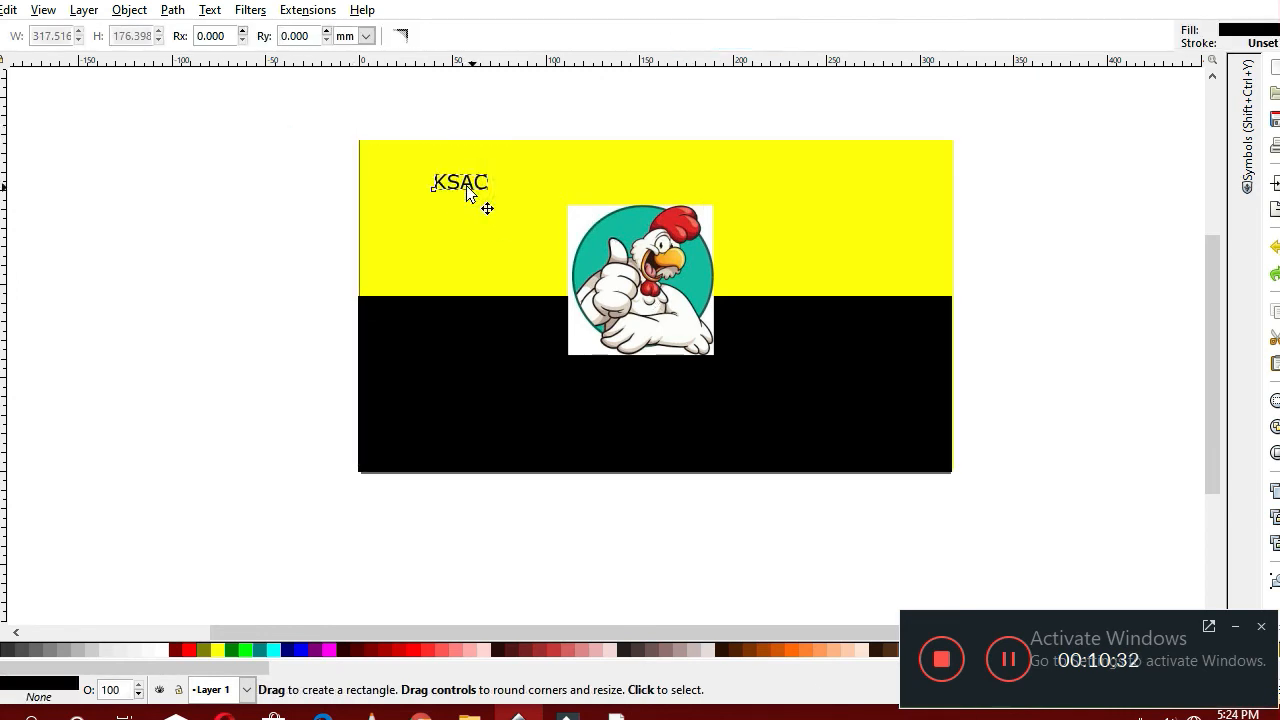
click(466, 180)
click(470, 181)
right_click(469, 182)
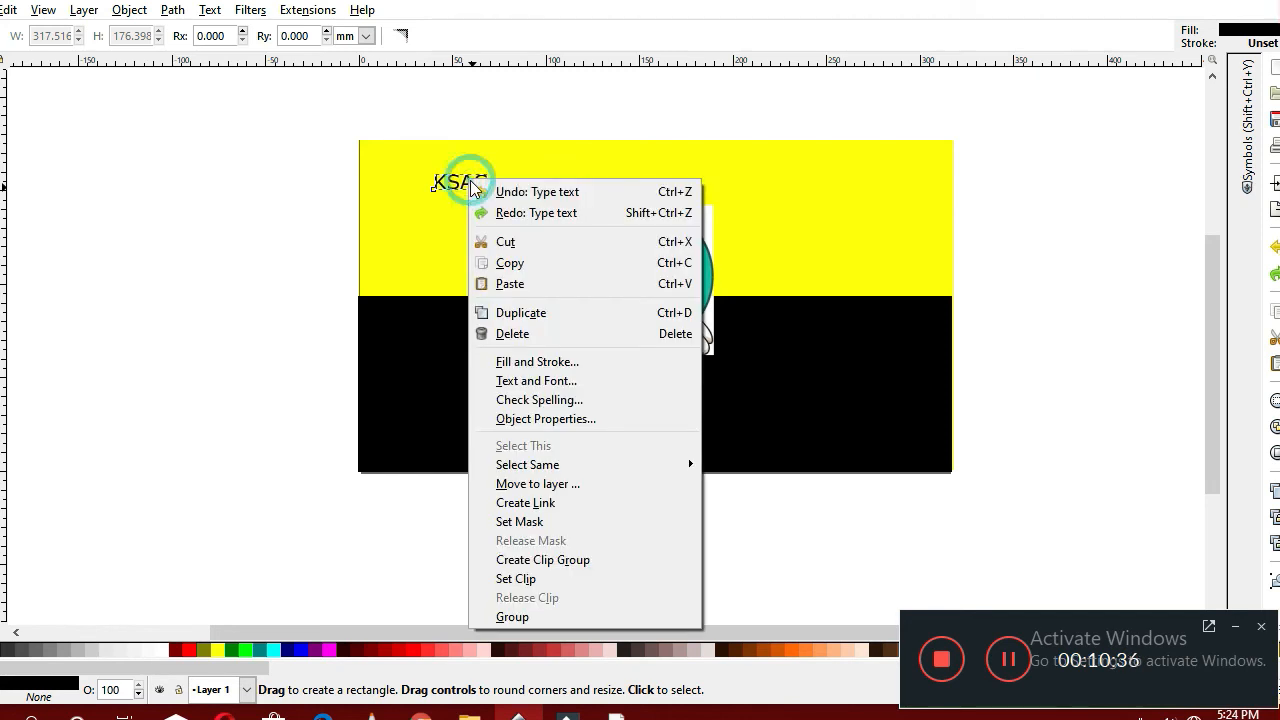
click(545, 386)
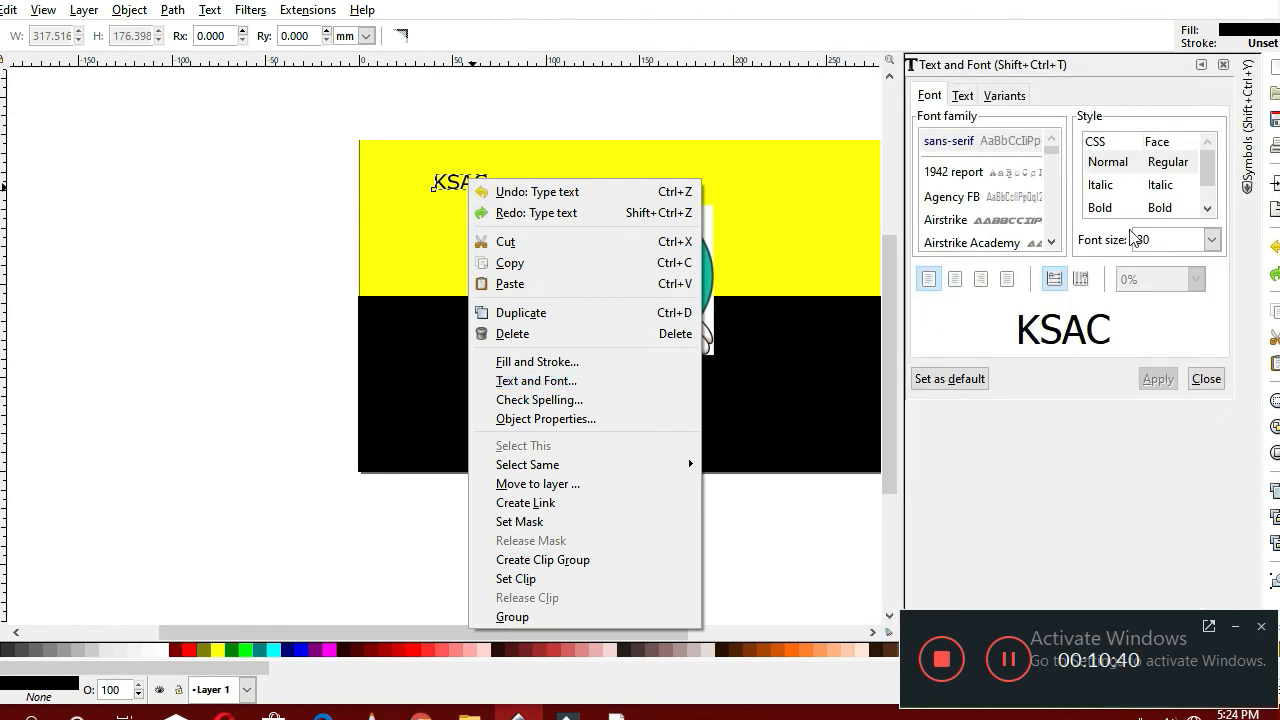
click(1010, 198)
click(1168, 188)
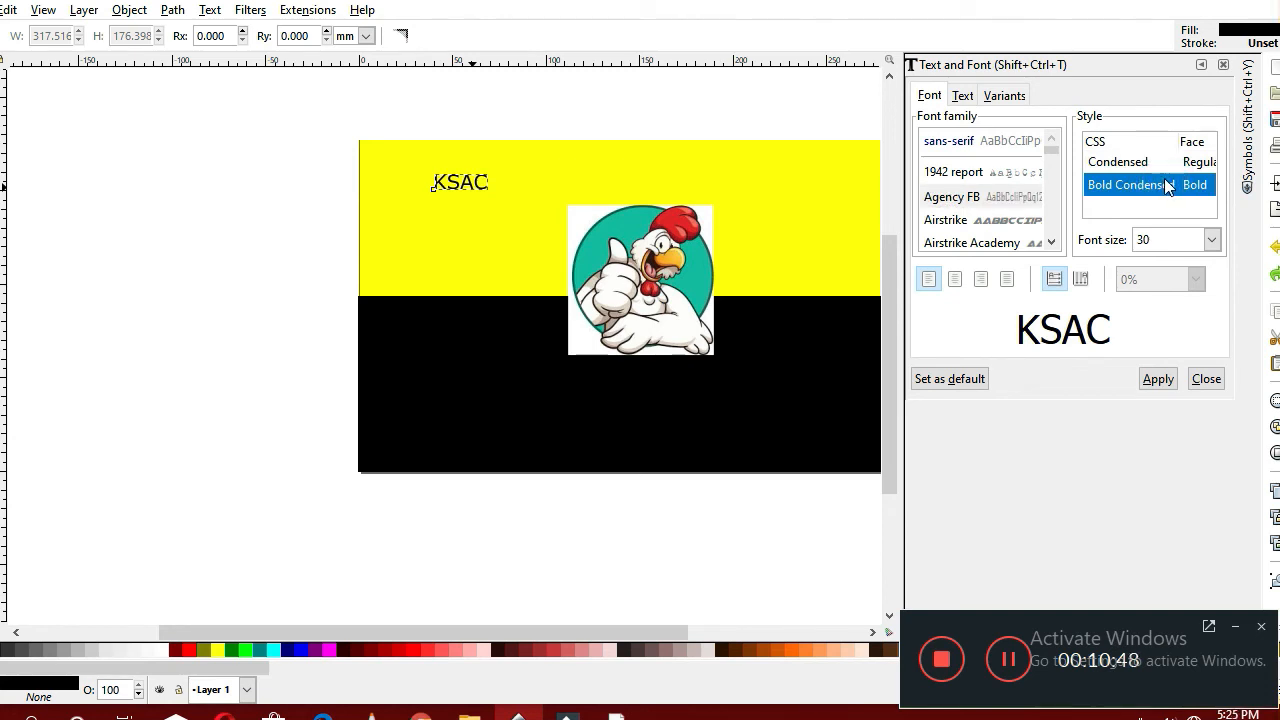
click(1156, 382)
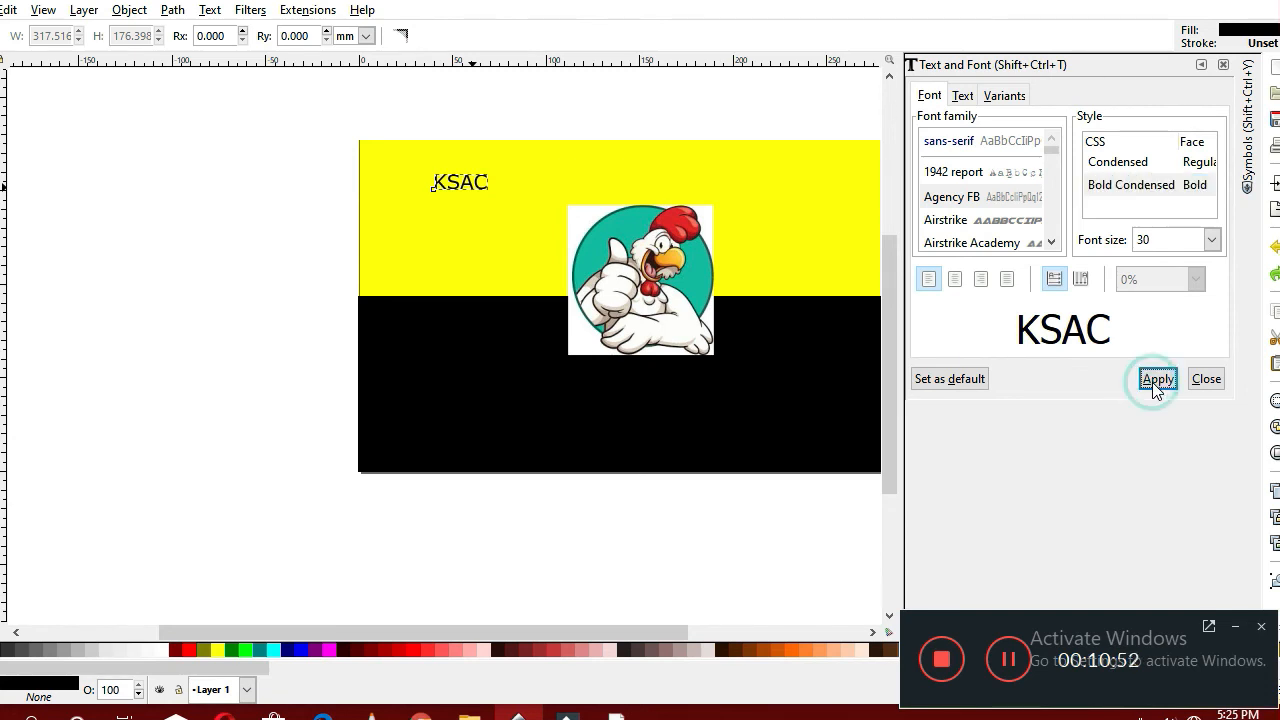
Set Agency FB Bold Condensed as the default text style and try applying it to the "KSAC" text
click(975, 392)
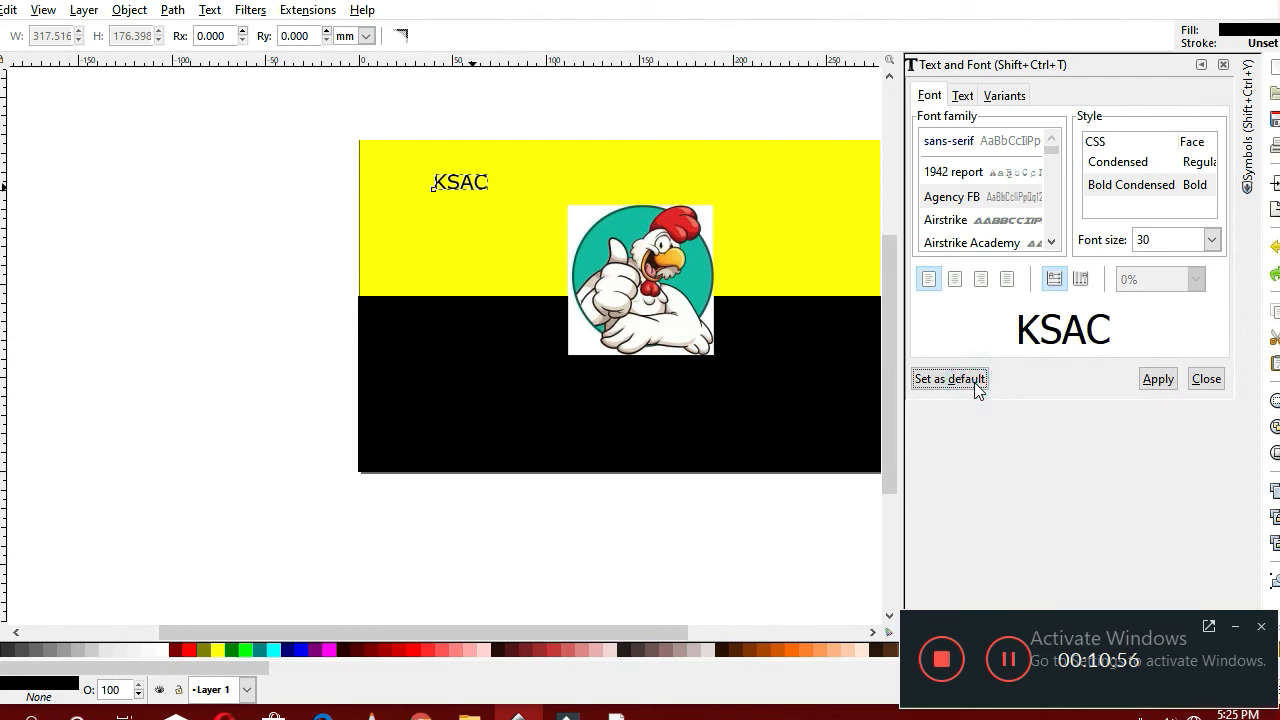
click(976, 388)
click(976, 386)
click(952, 380)
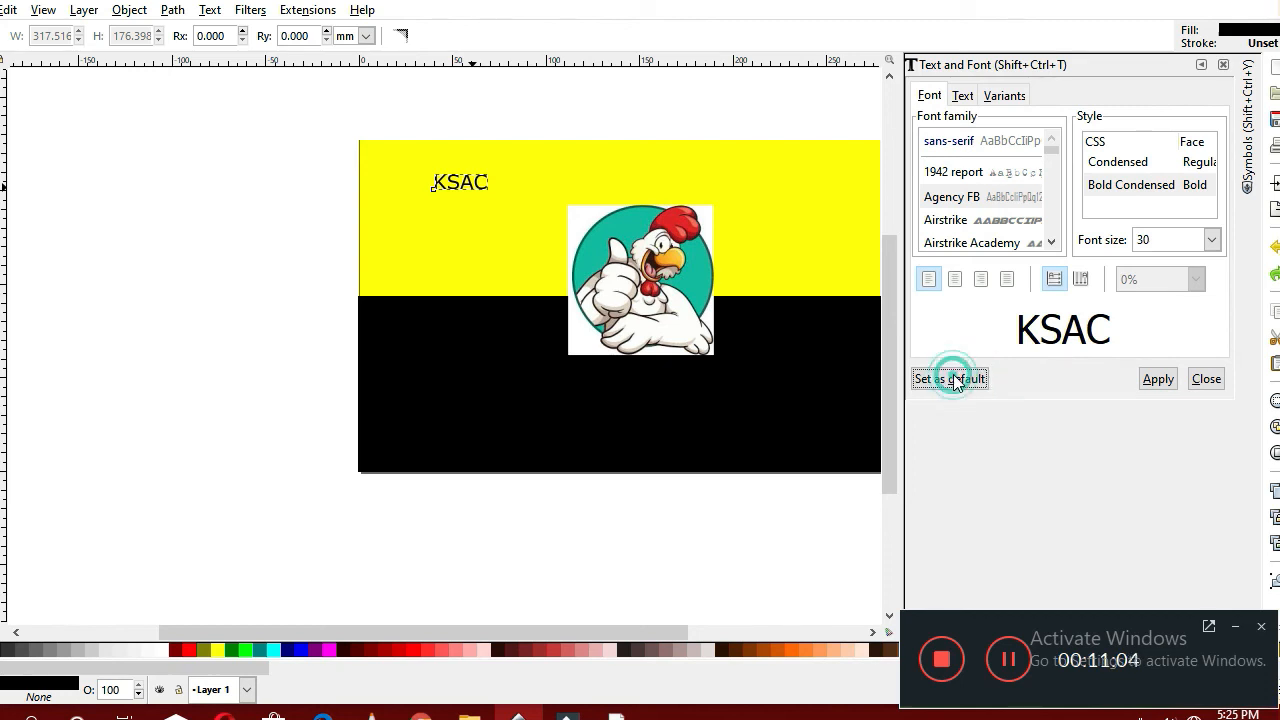
click(1157, 379)
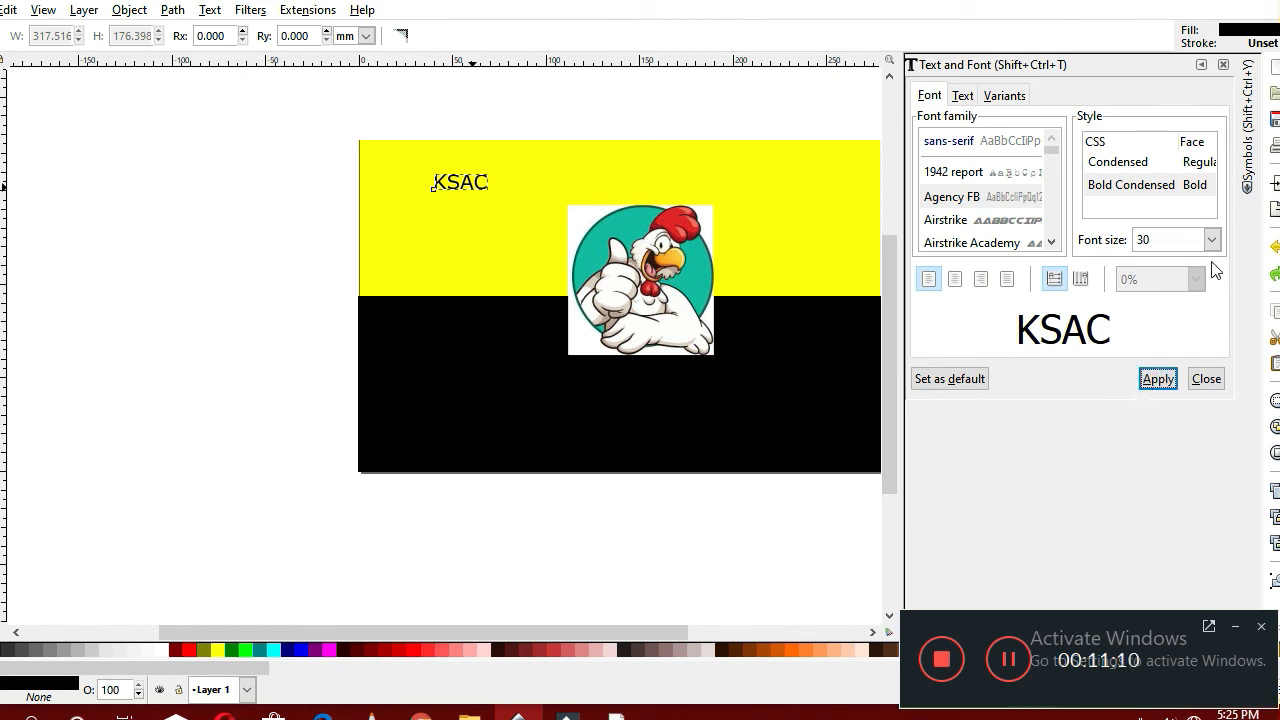
click(1158, 380)
click(1157, 385)
Reselect Agency FB Bold Condensed, set it as default and try applying it to the "KSAC" text again, closing the font settings
click(1001, 200)
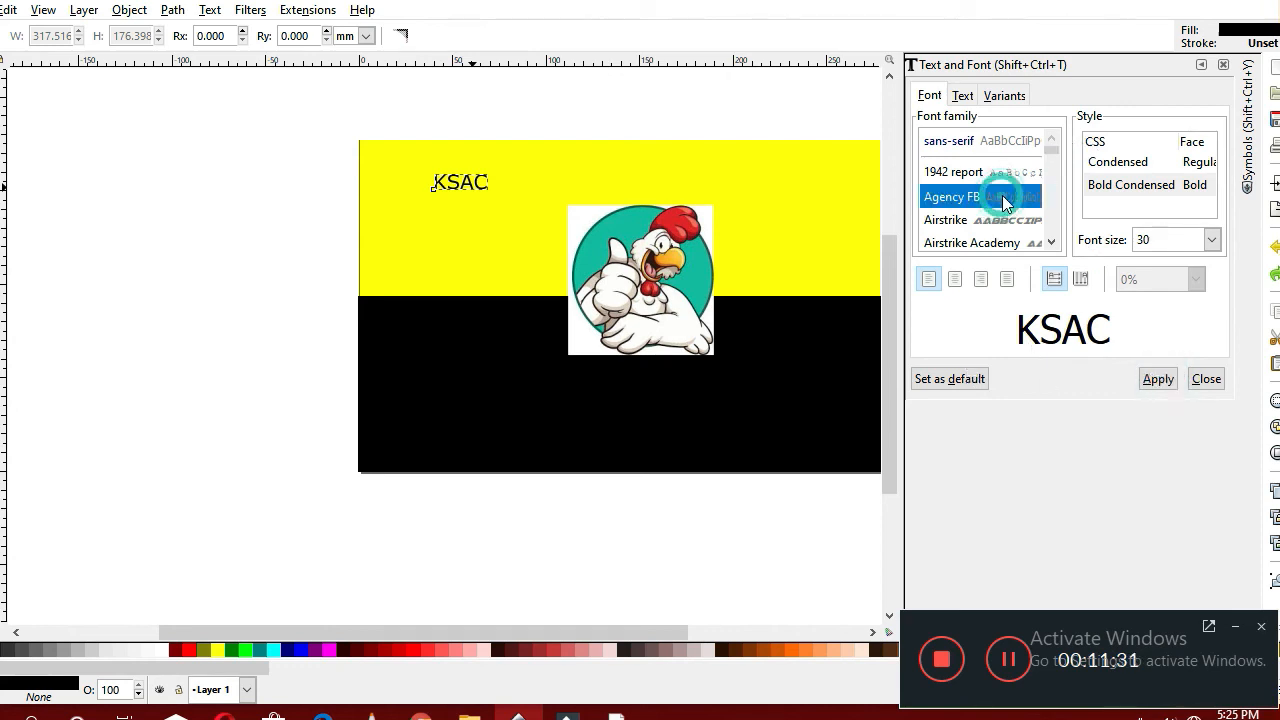
click(1117, 187)
click(1015, 201)
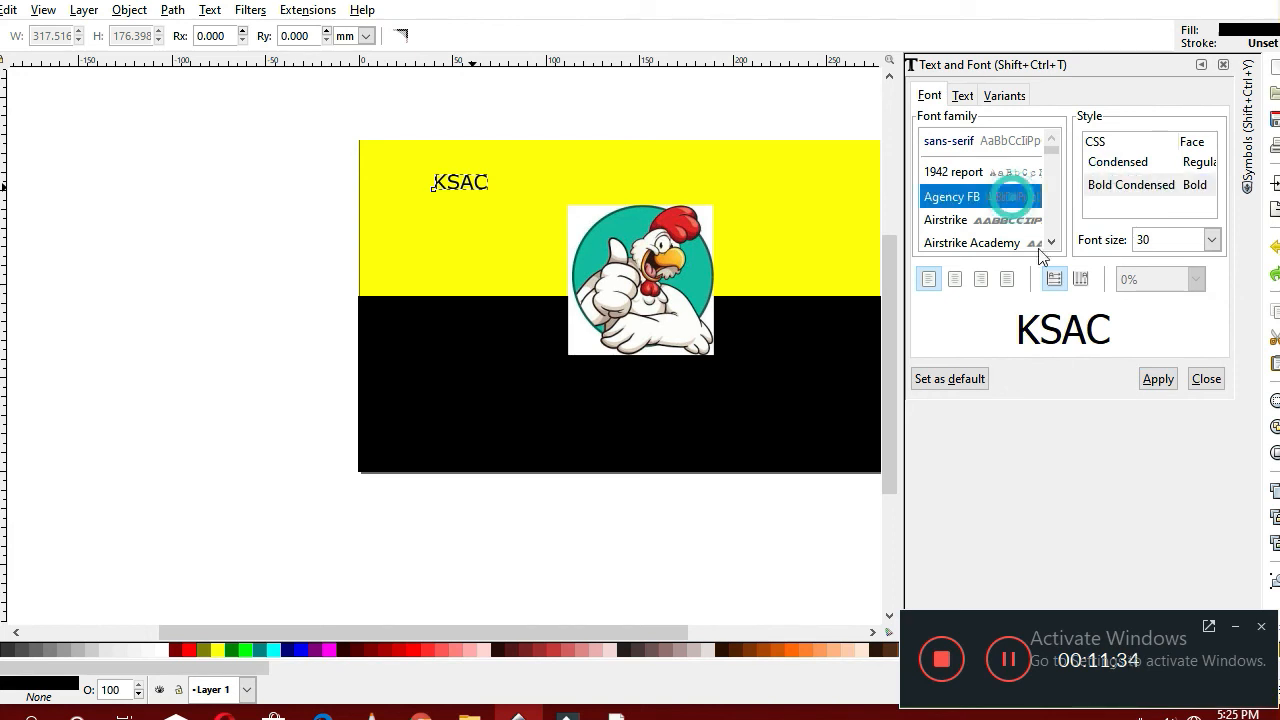
click(1146, 186)
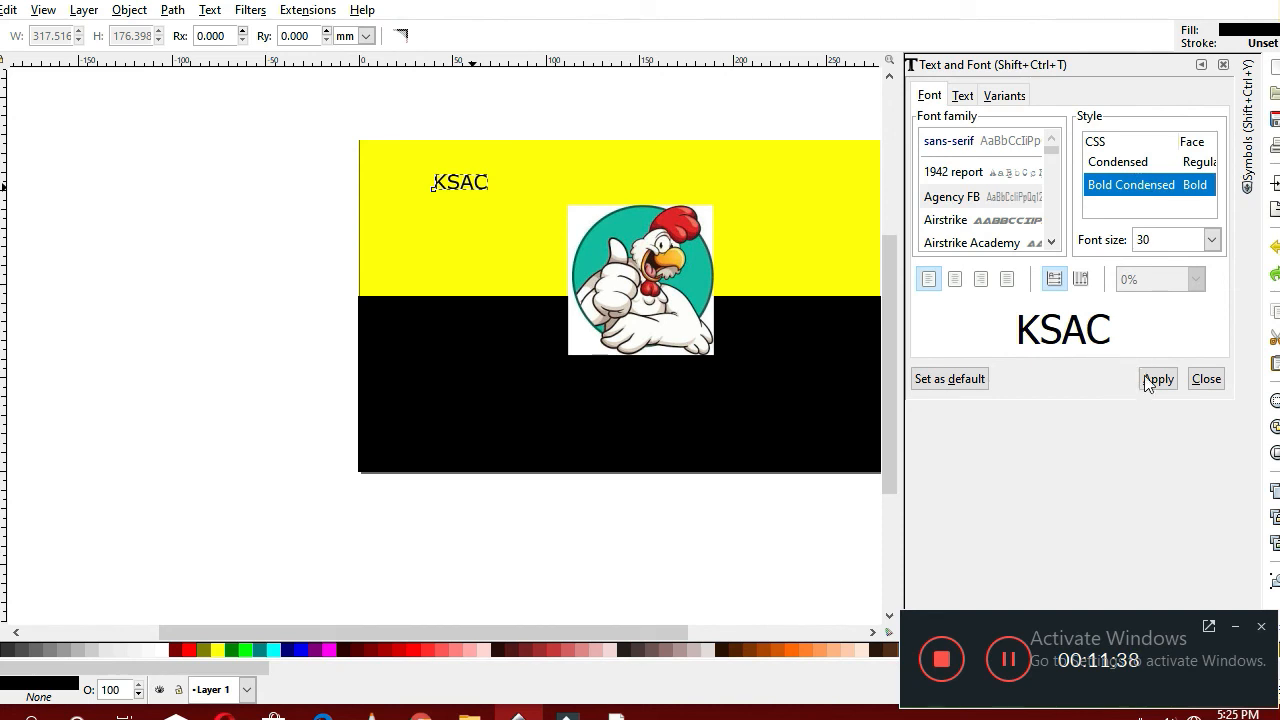
click(942, 383)
click(942, 382)
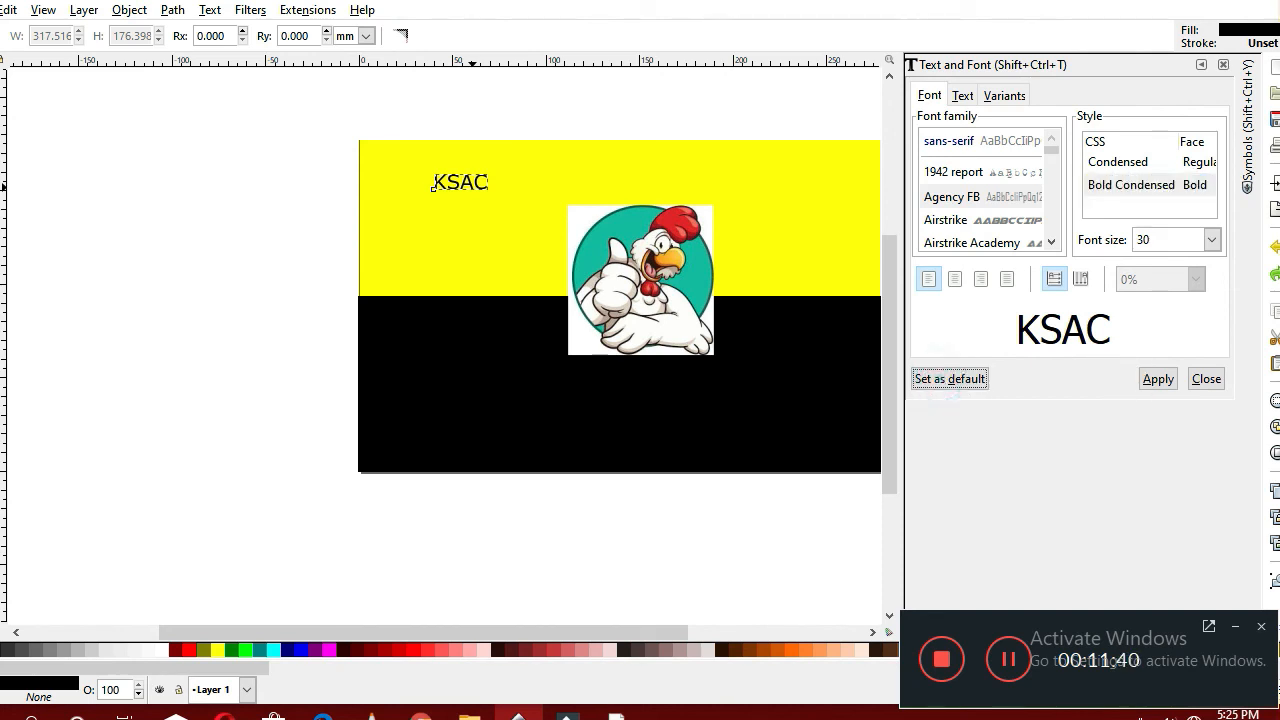
click(1159, 379)
click(1226, 379)
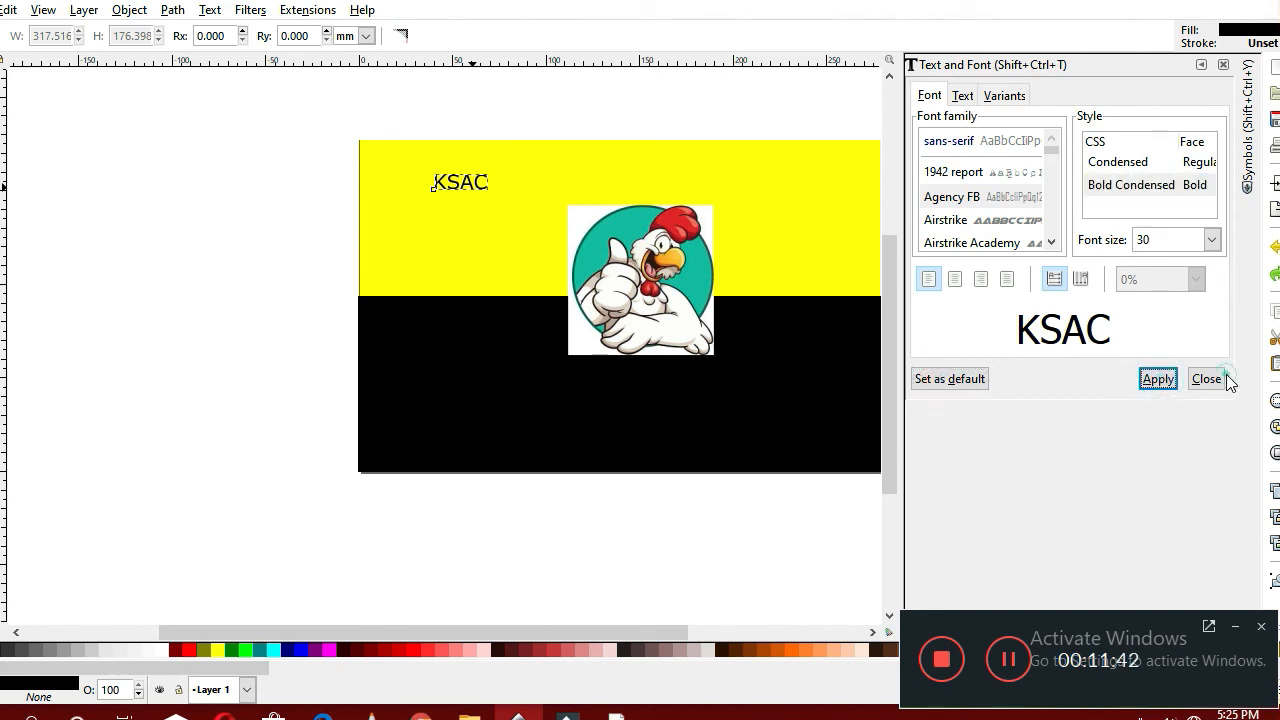
click(1207, 383)
click(1207, 383)
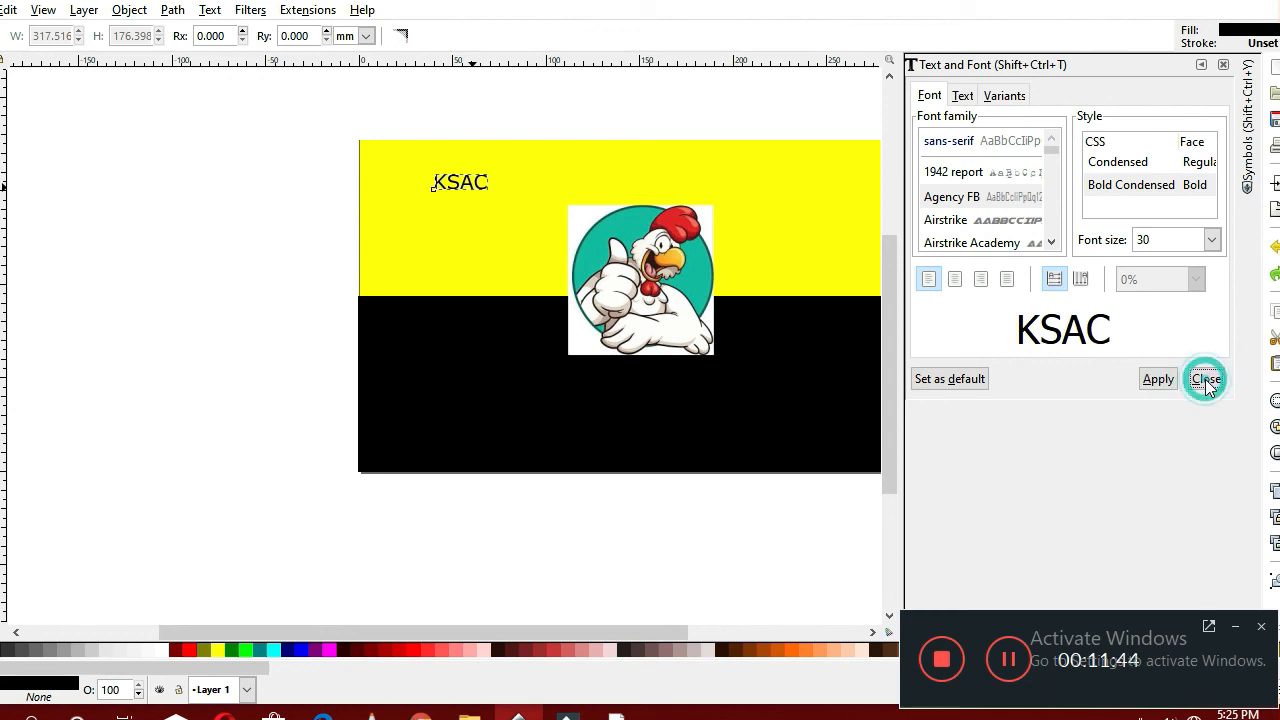
click(1209, 384)
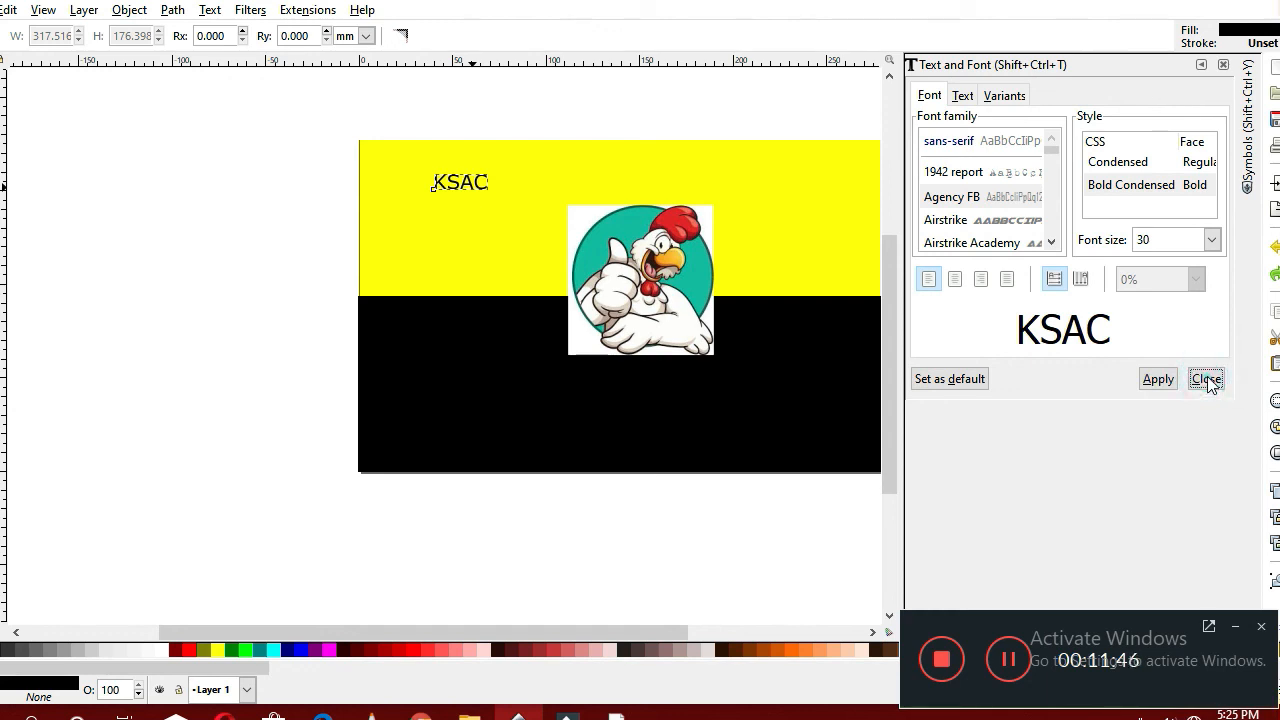
click(1209, 382)
click(1222, 66)
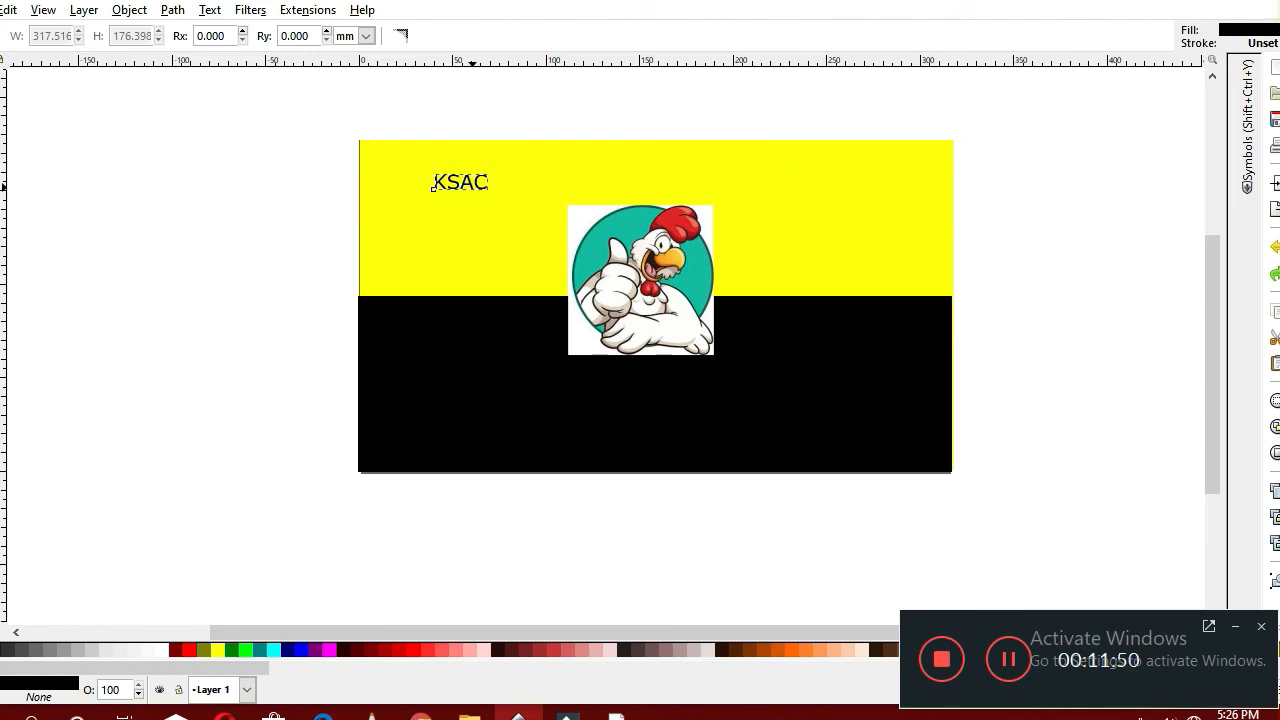
Select the "KSAC" text and open it for editing
key(ctrl+shift+p)
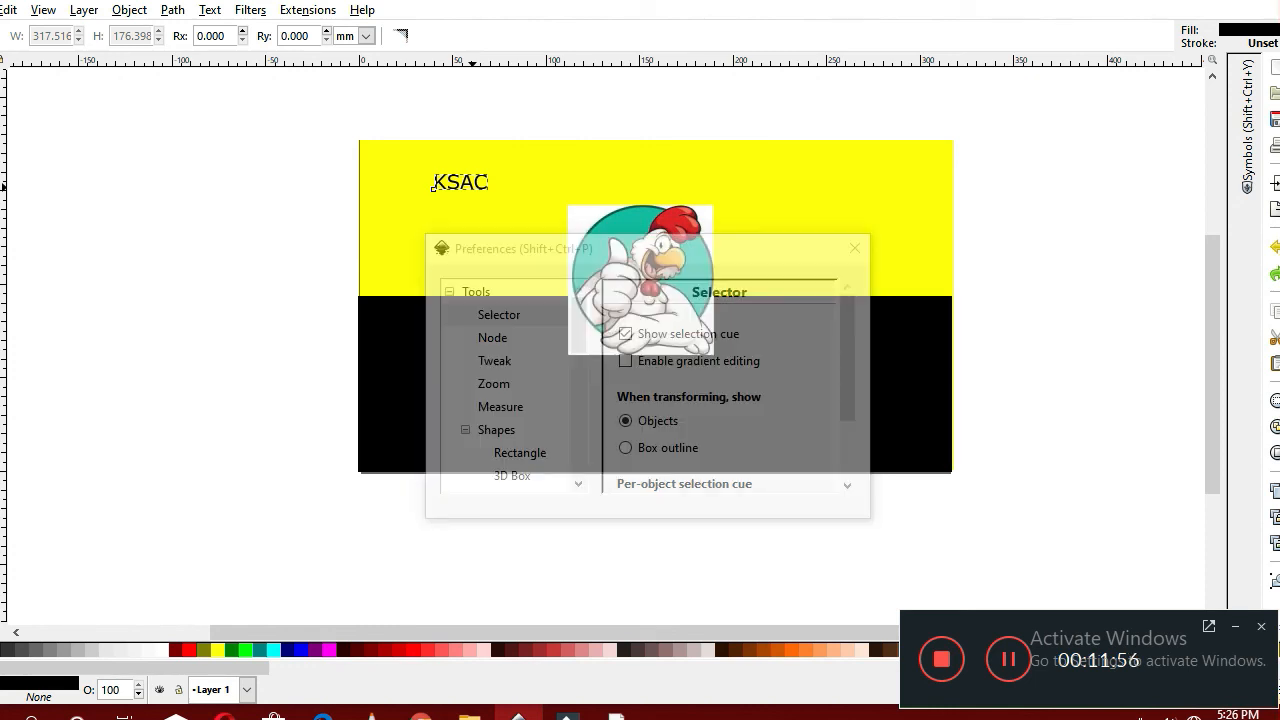
click(855, 250)
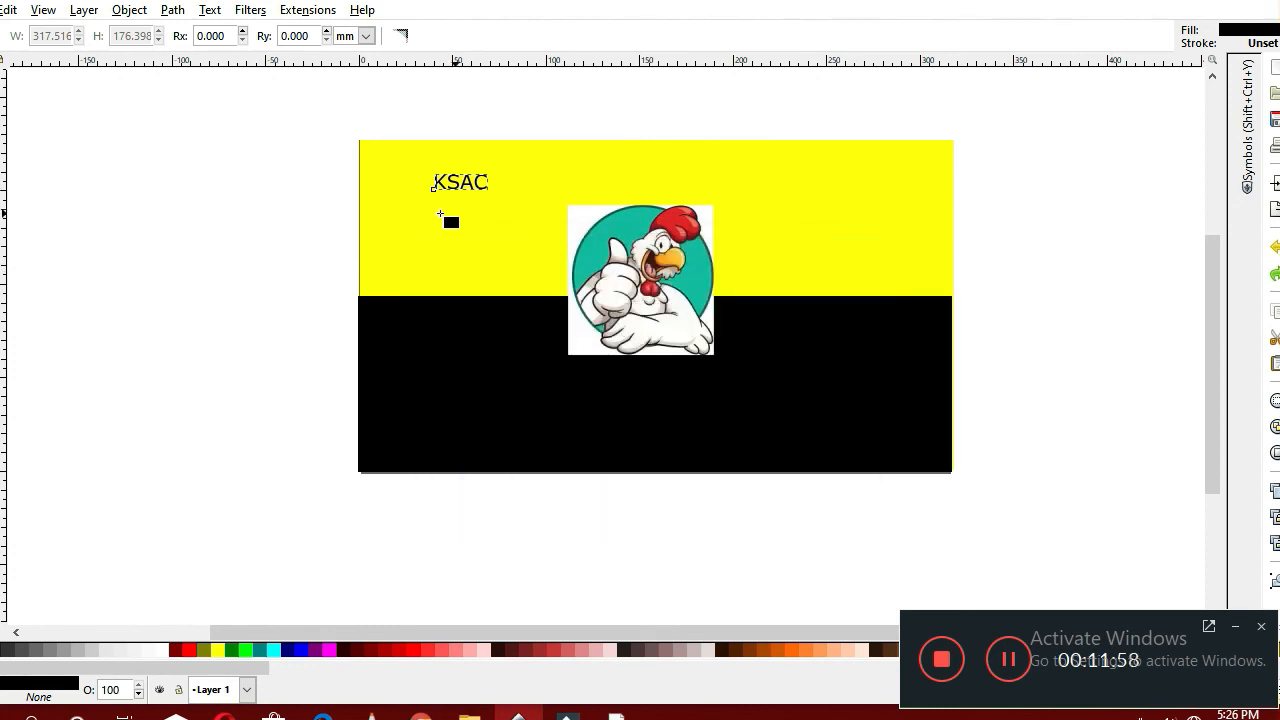
key(s)
click(433, 185)
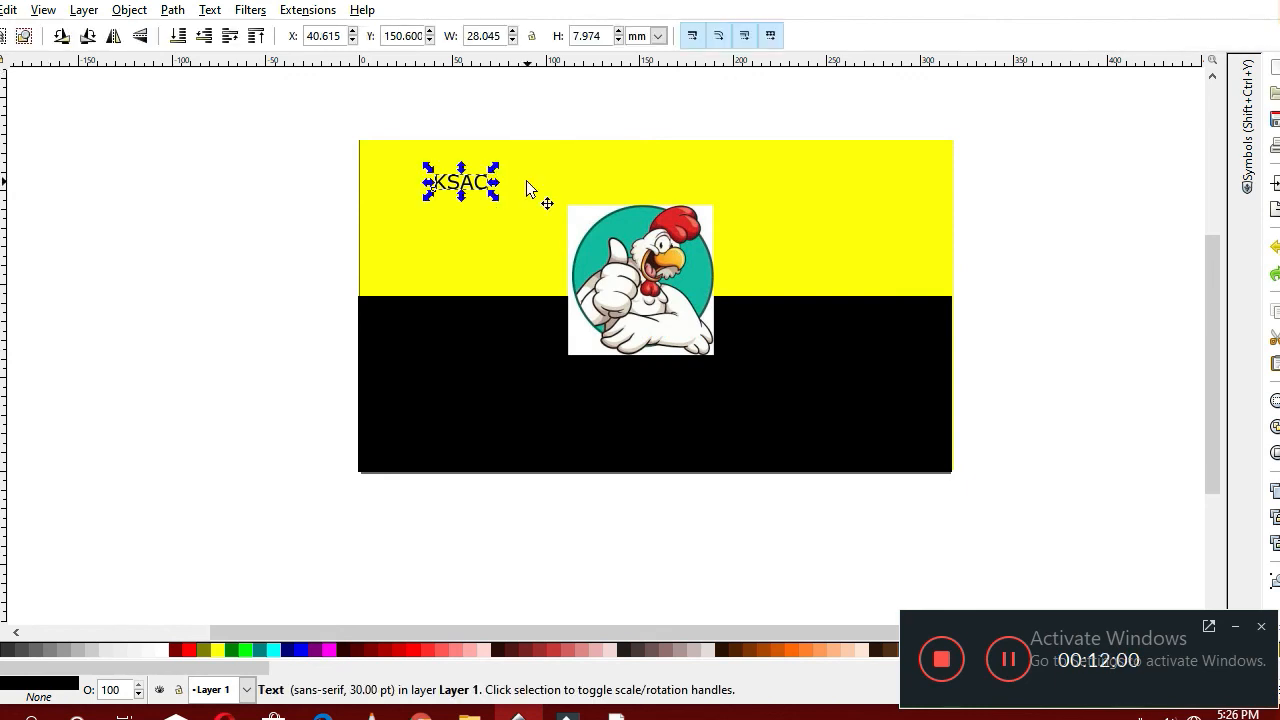
double_click(470, 186)
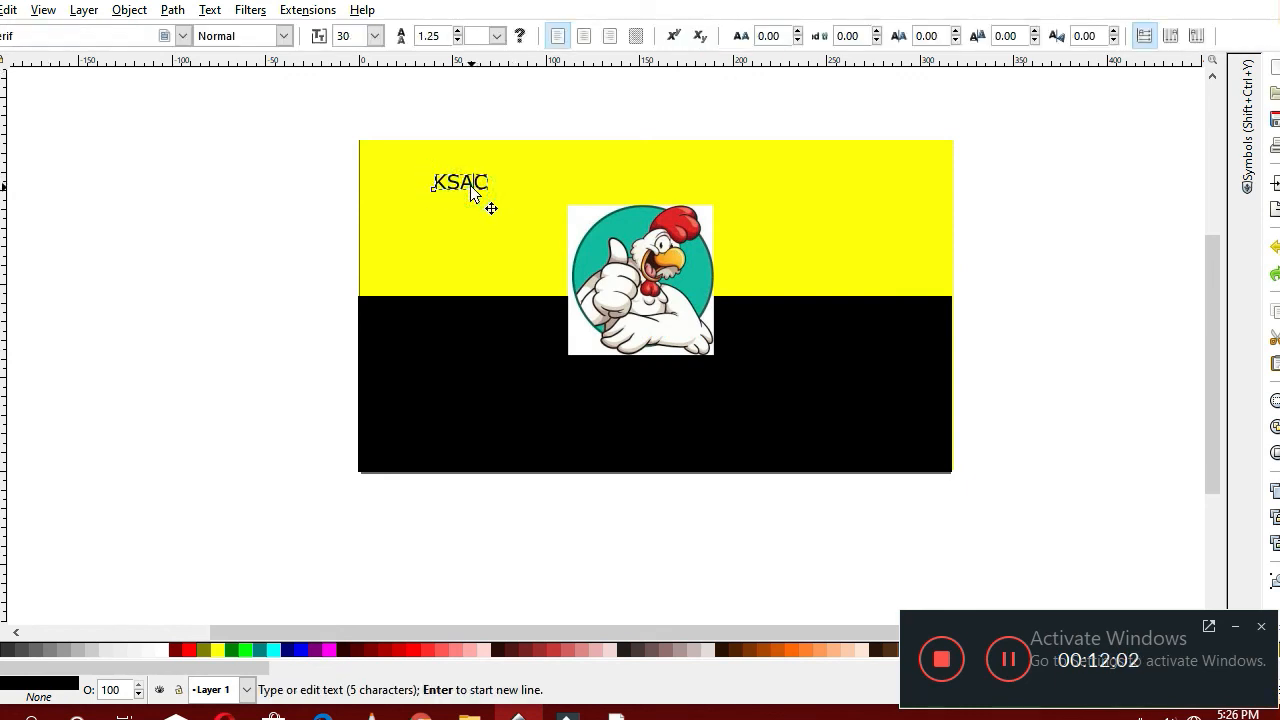
Try the Segoe Print font on the "KSAC" text and switch it back to sans-serif
click(183, 36)
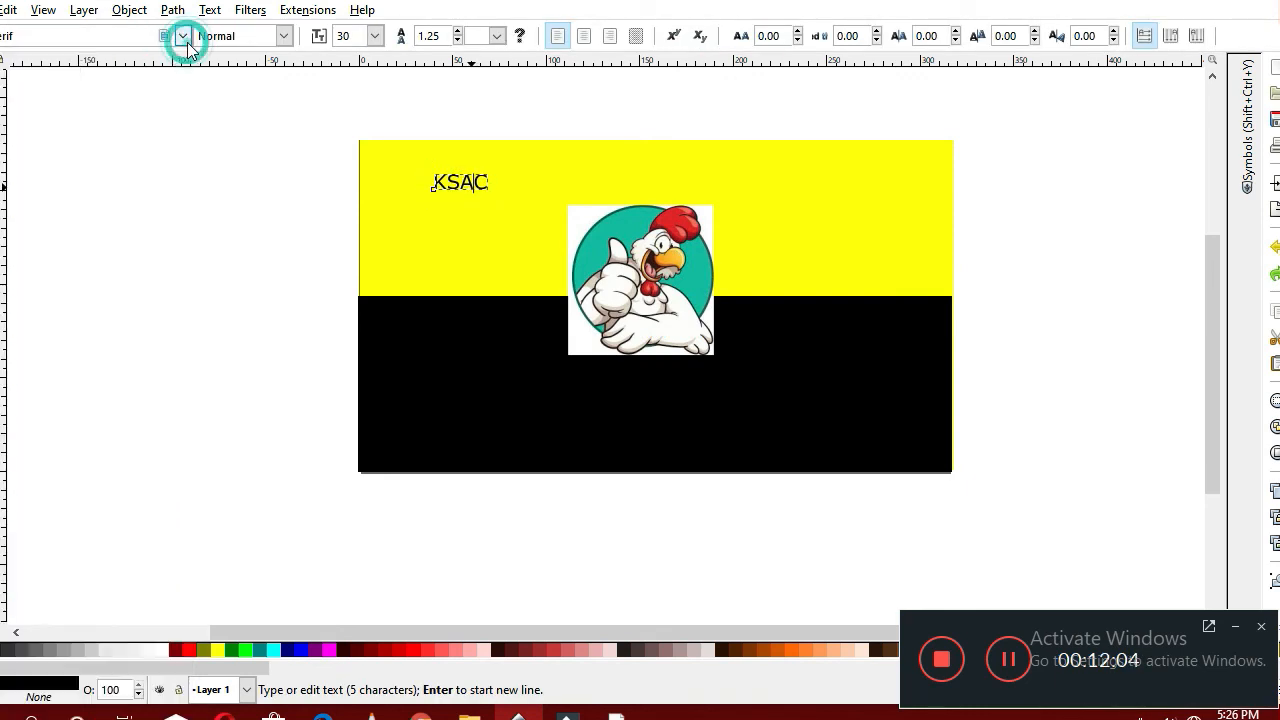
click(160, 115)
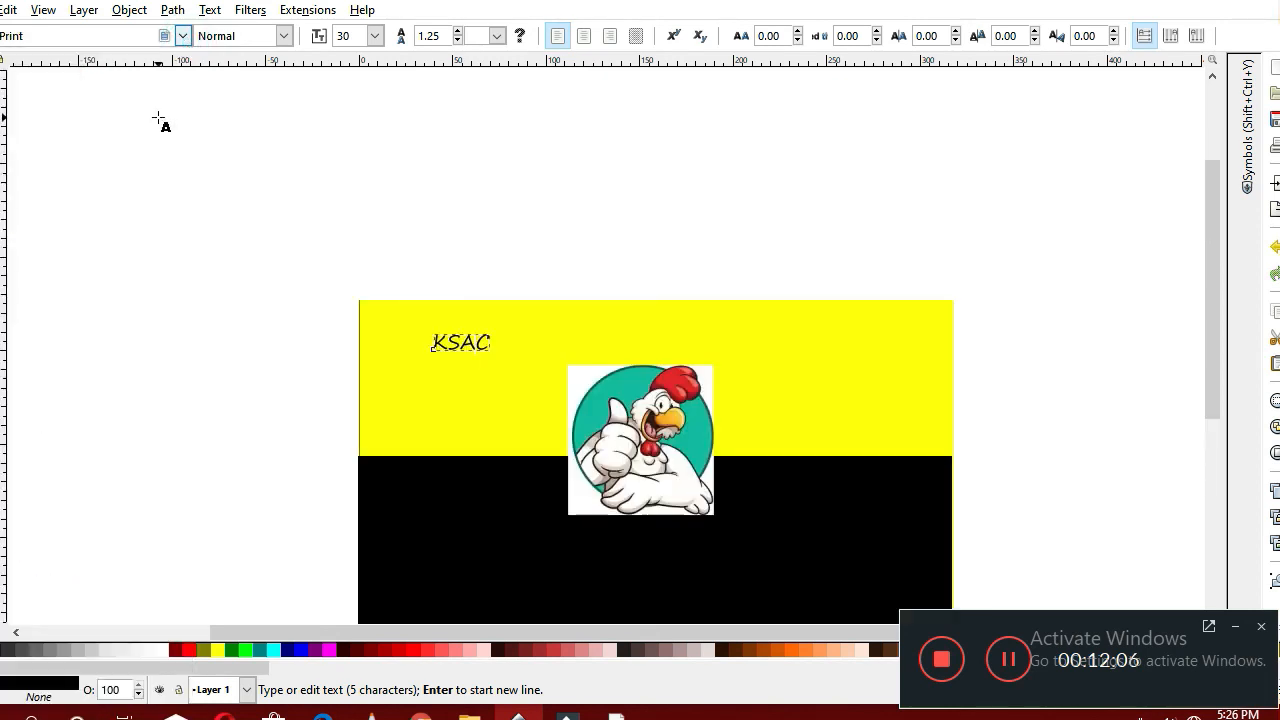
click(179, 38)
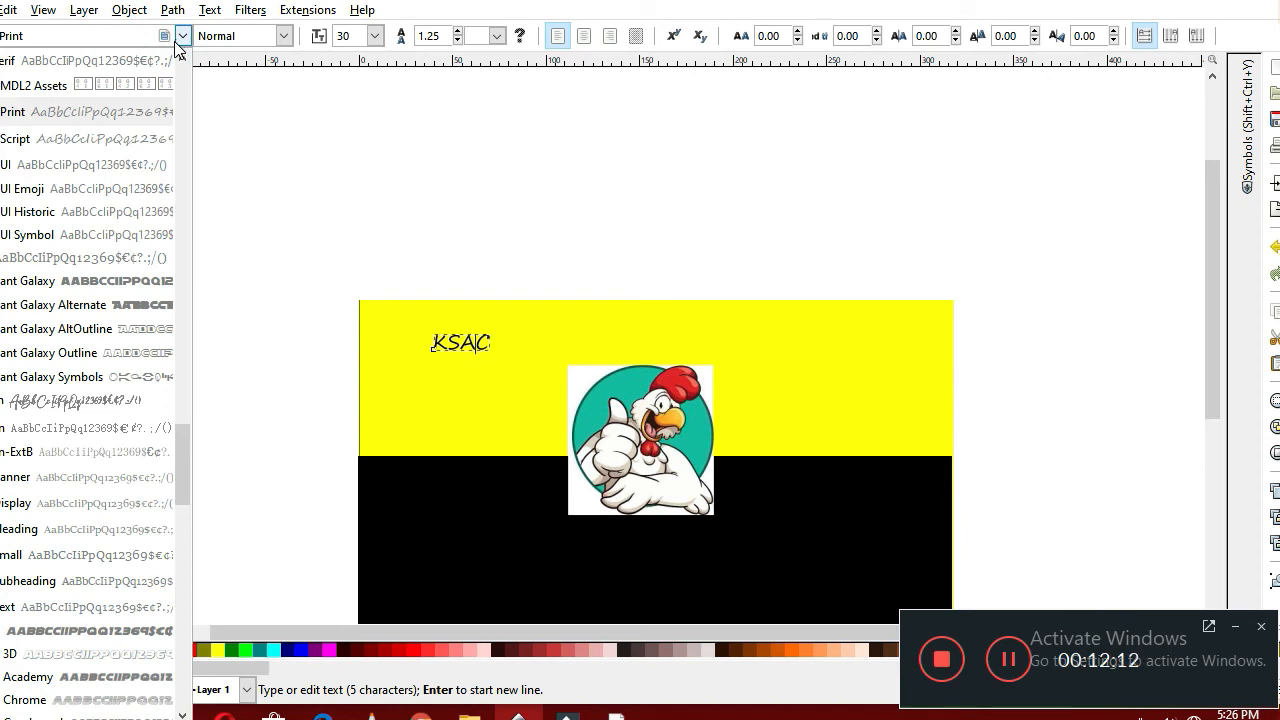
click(172, 61)
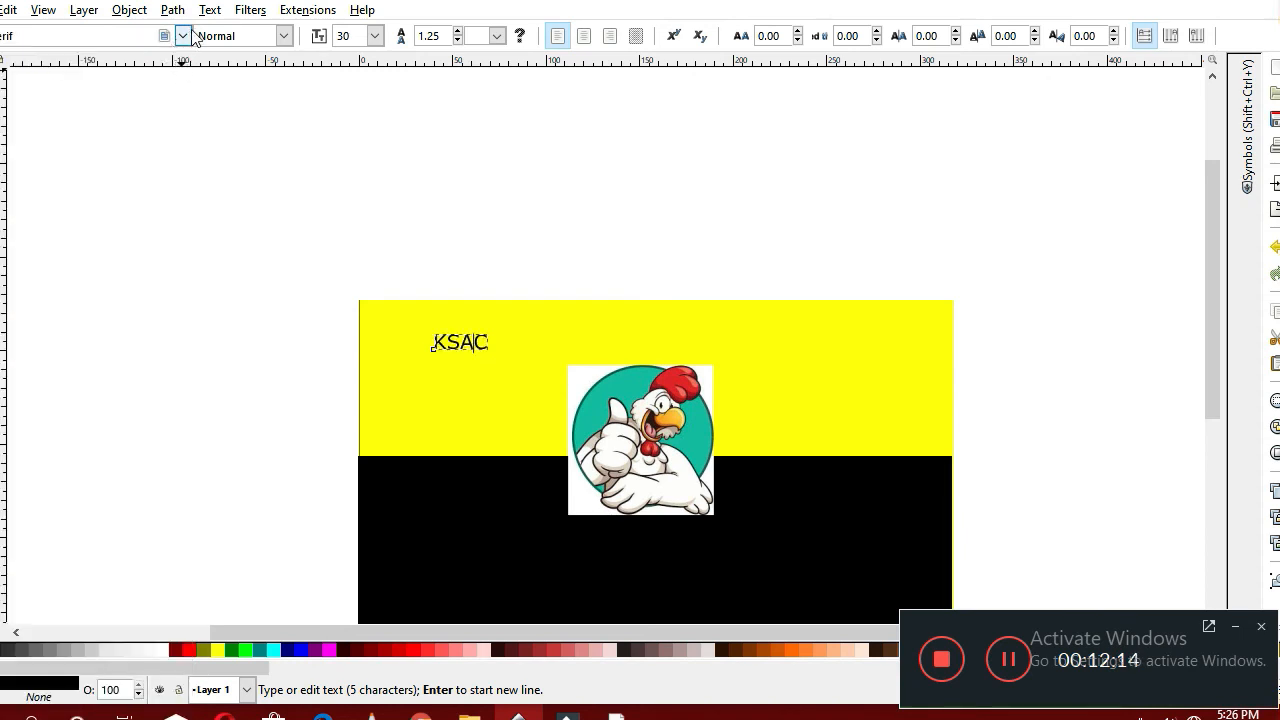
Set the "KSAC" text's font to Segoe Print and return to the Selector tool
click(183, 36)
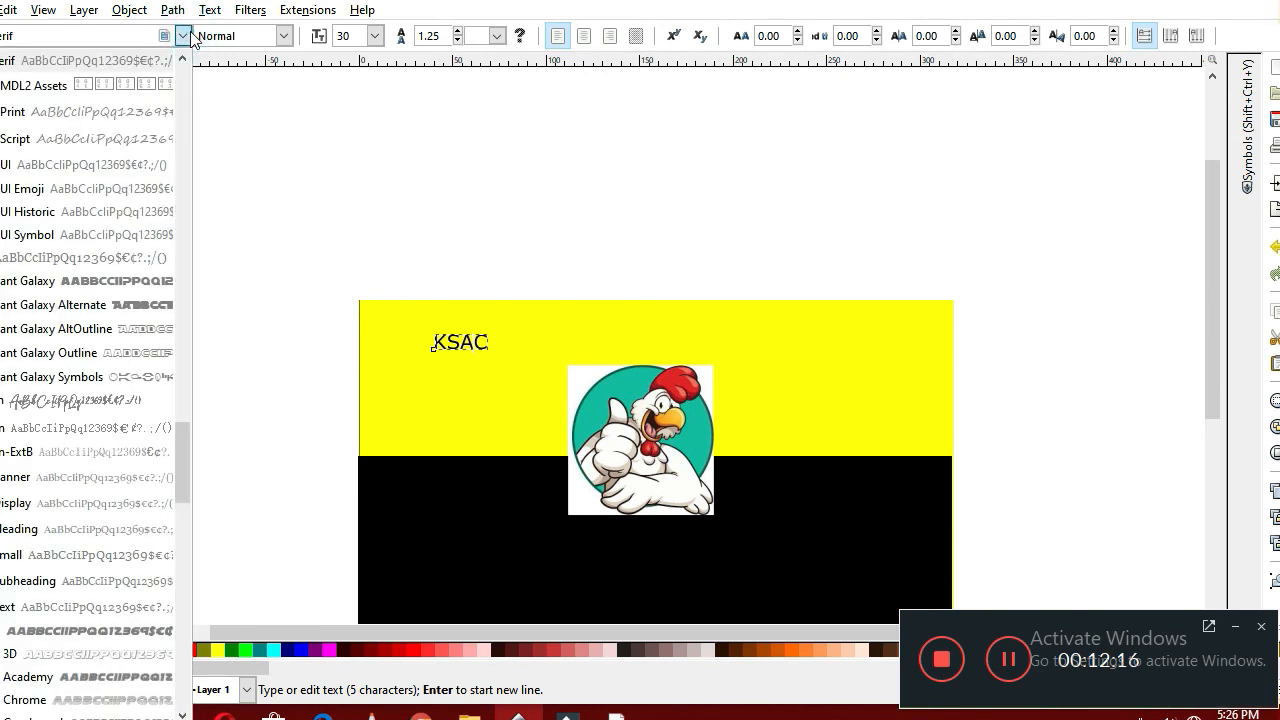
click(150, 120)
key(shift+F3)
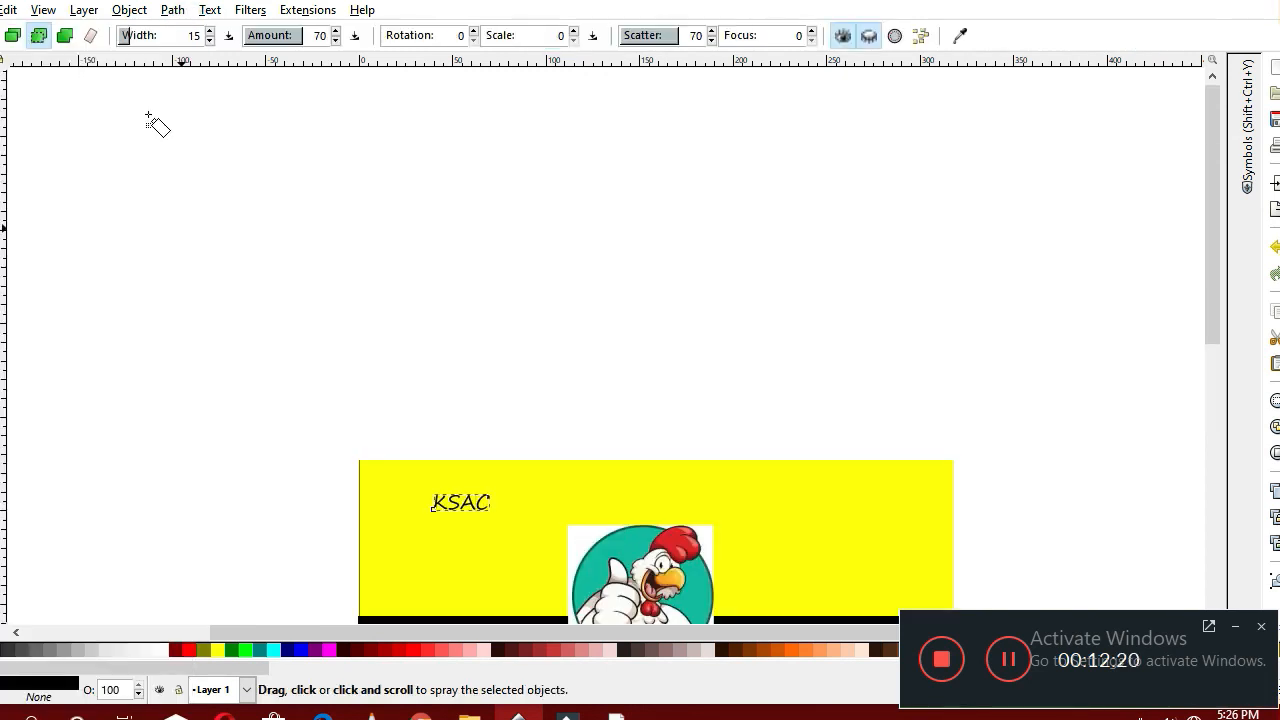
scroll(150, 120, down, 2)
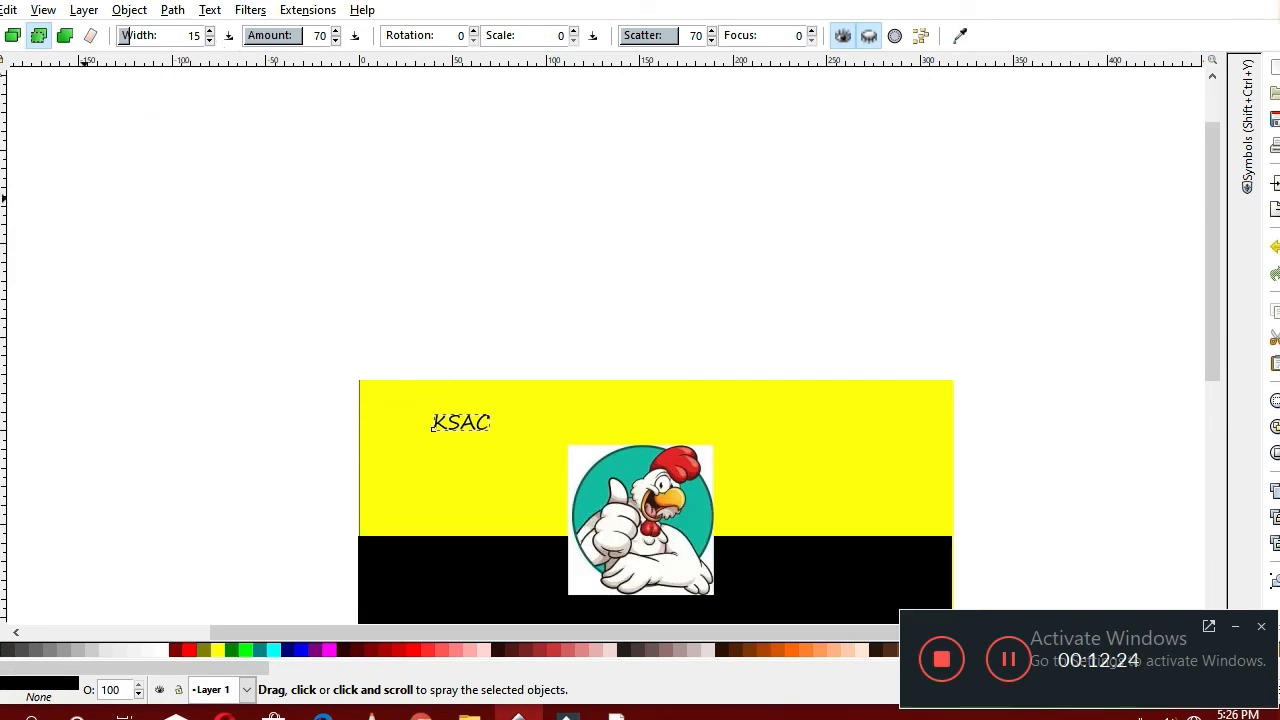
key(F1)
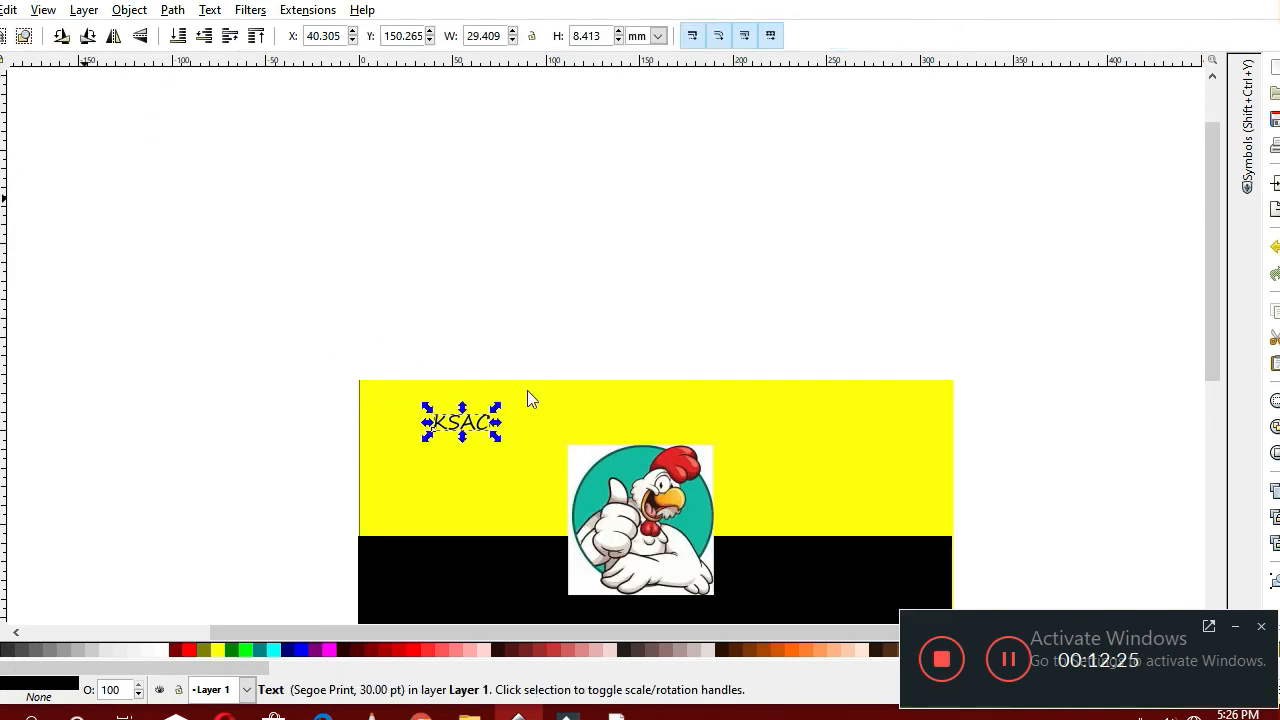
click(475, 428)
right_click(474, 426)
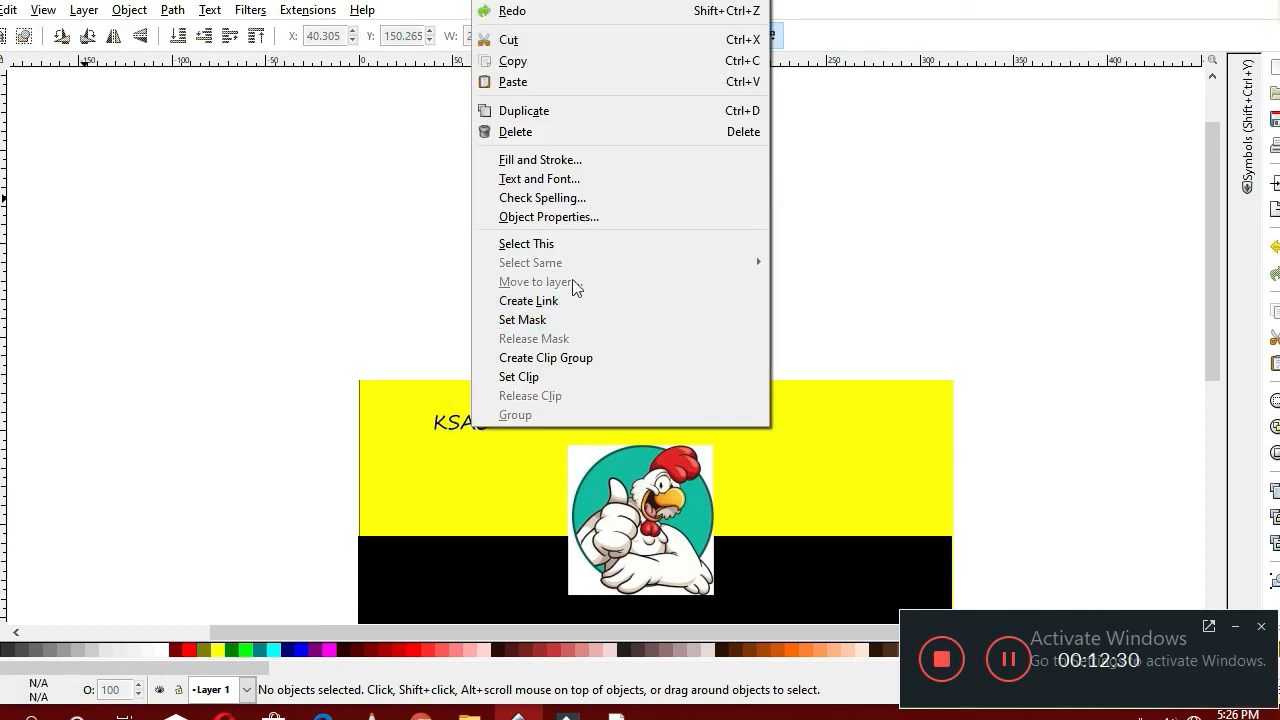
click(408, 314)
click(325, 268)
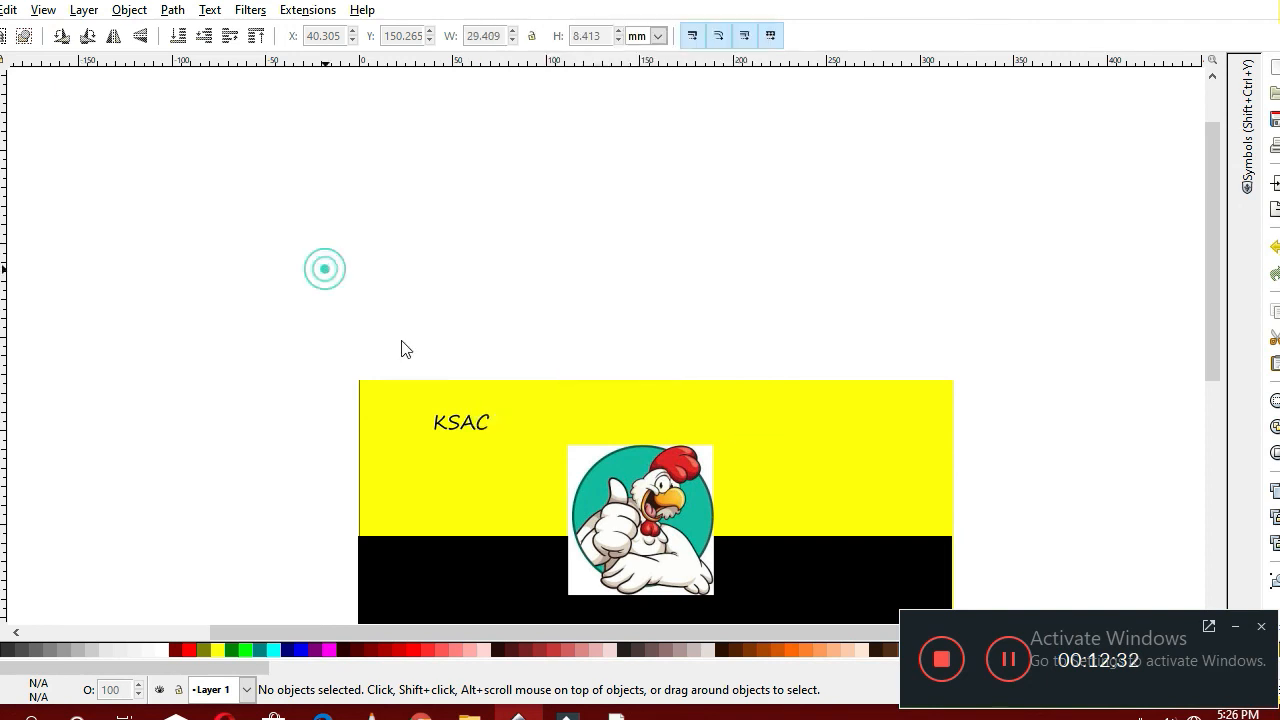
right_click(449, 425)
click(455, 420)
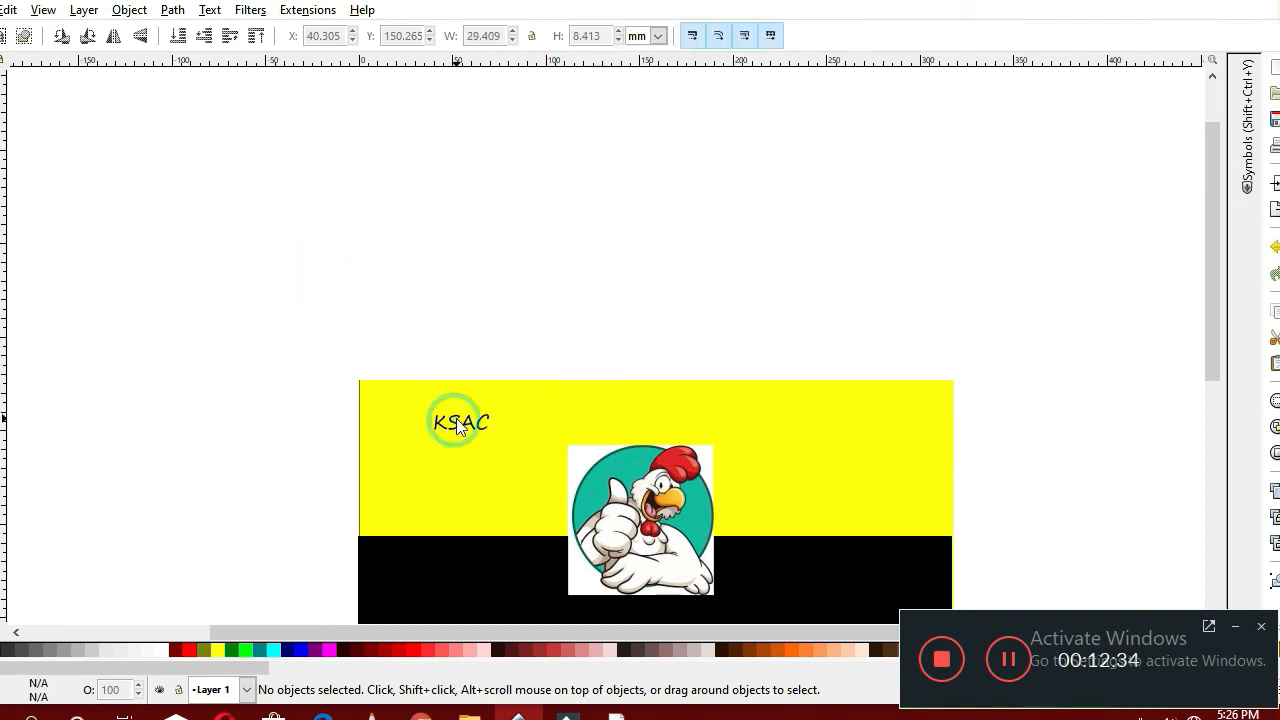
click(469, 421)
click(470, 422)
right_click(468, 422)
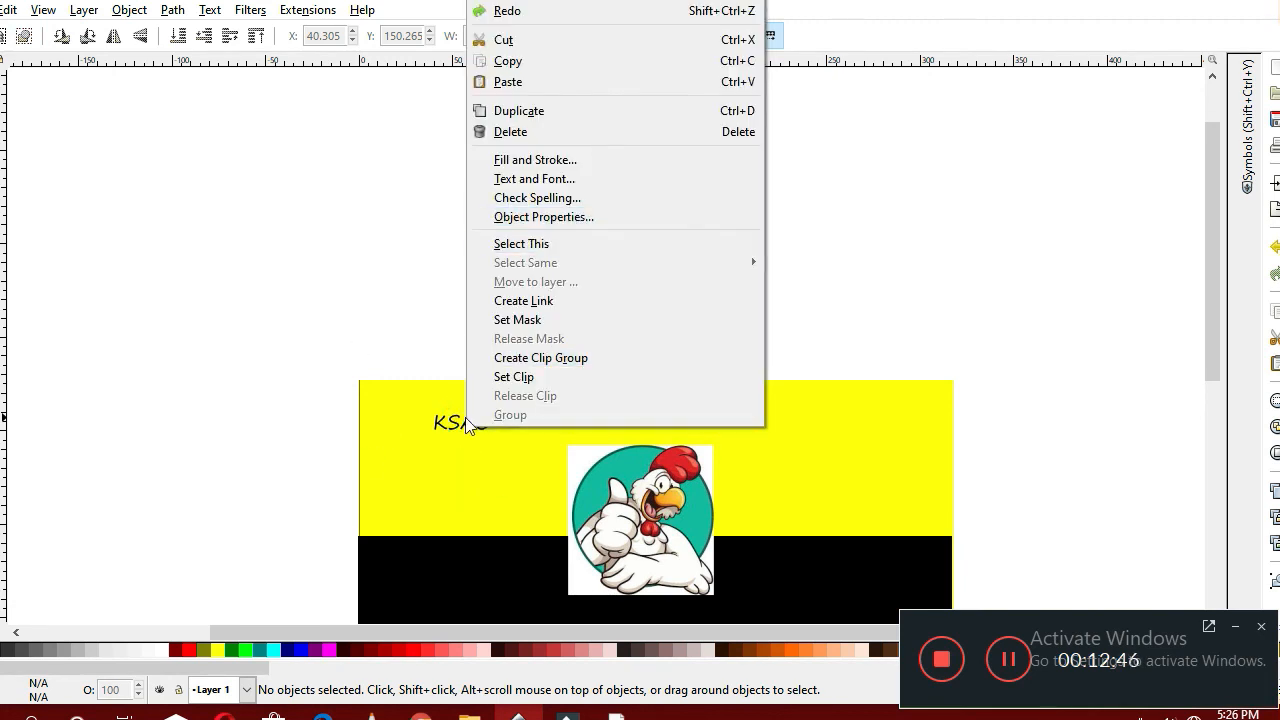
click(447, 421)
click(371, 290)
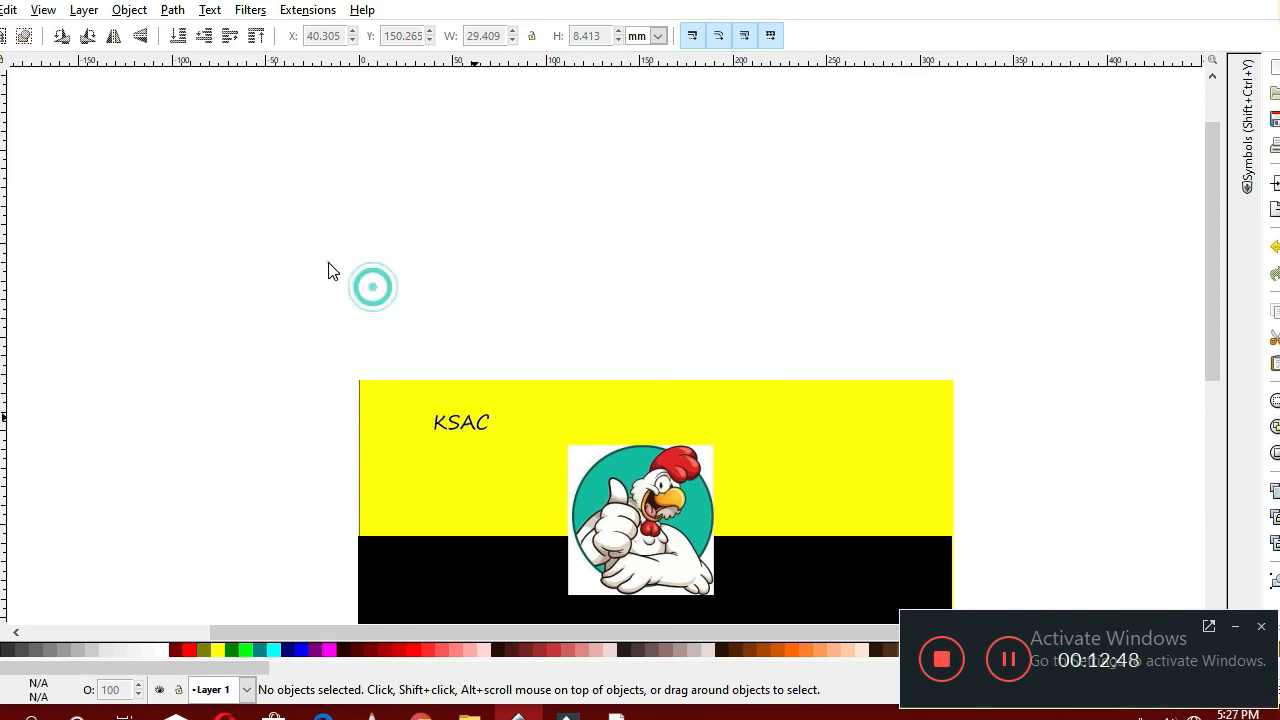
drag(328, 263, 505, 485)
key(Escape)
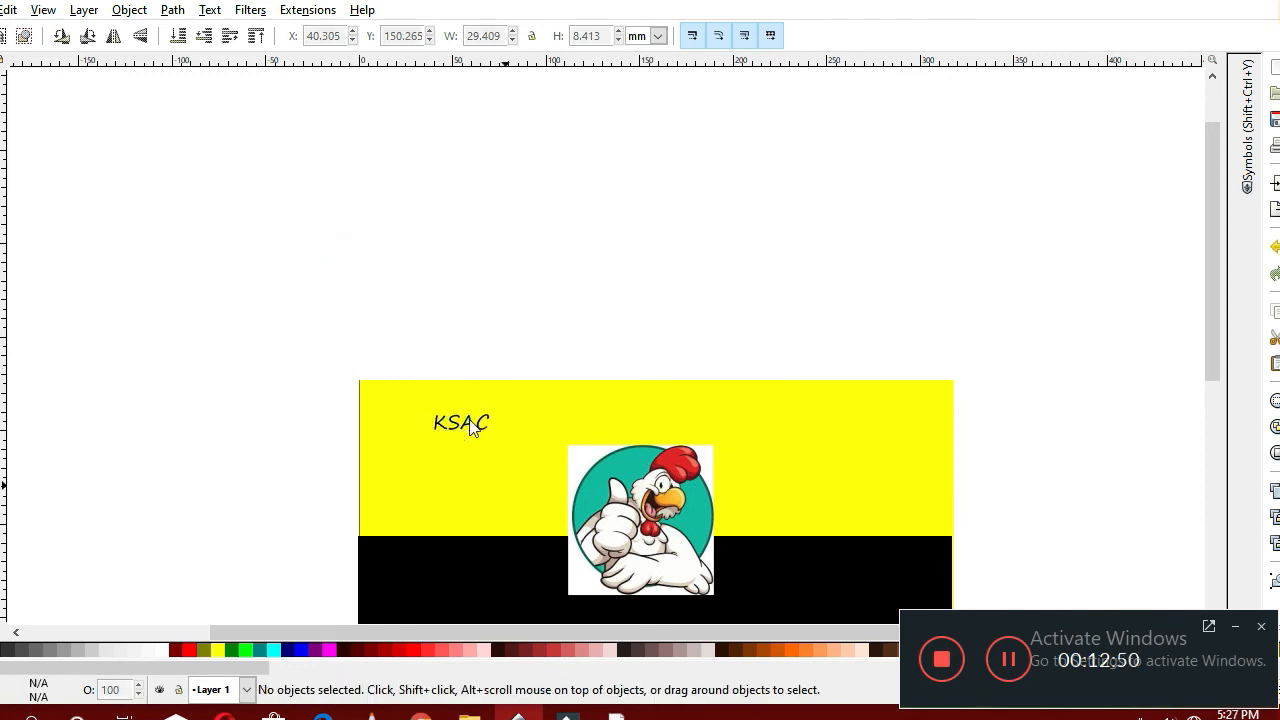
Select the "KSAC" text, choose Agency FB in its font settings and set it as the default
drag(288, 316, 488, 445)
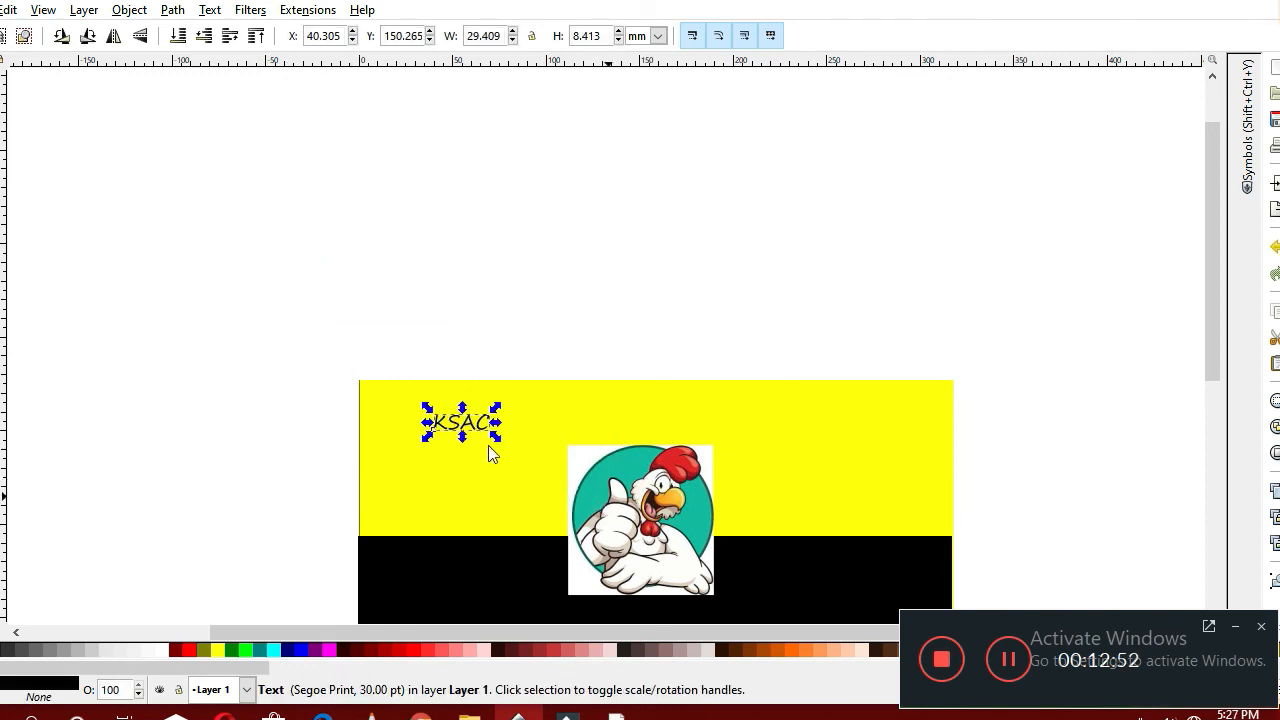
right_click(466, 424)
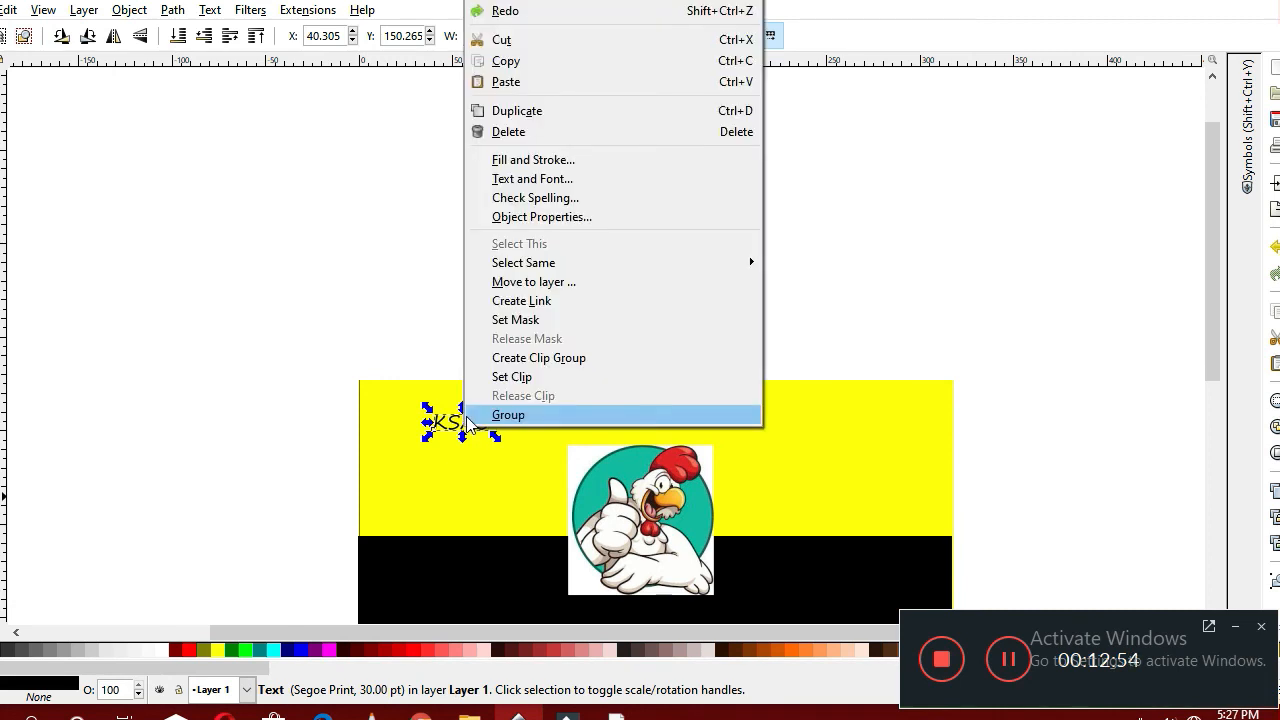
click(537, 178)
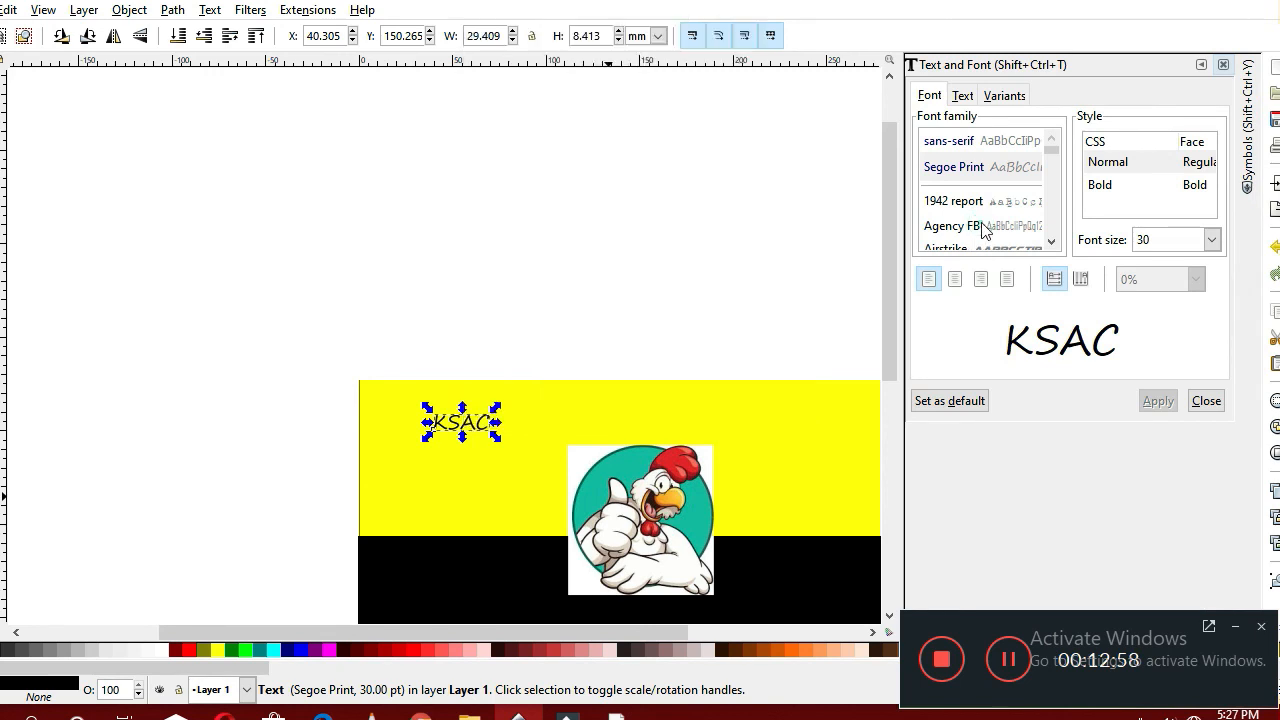
click(983, 229)
click(983, 229)
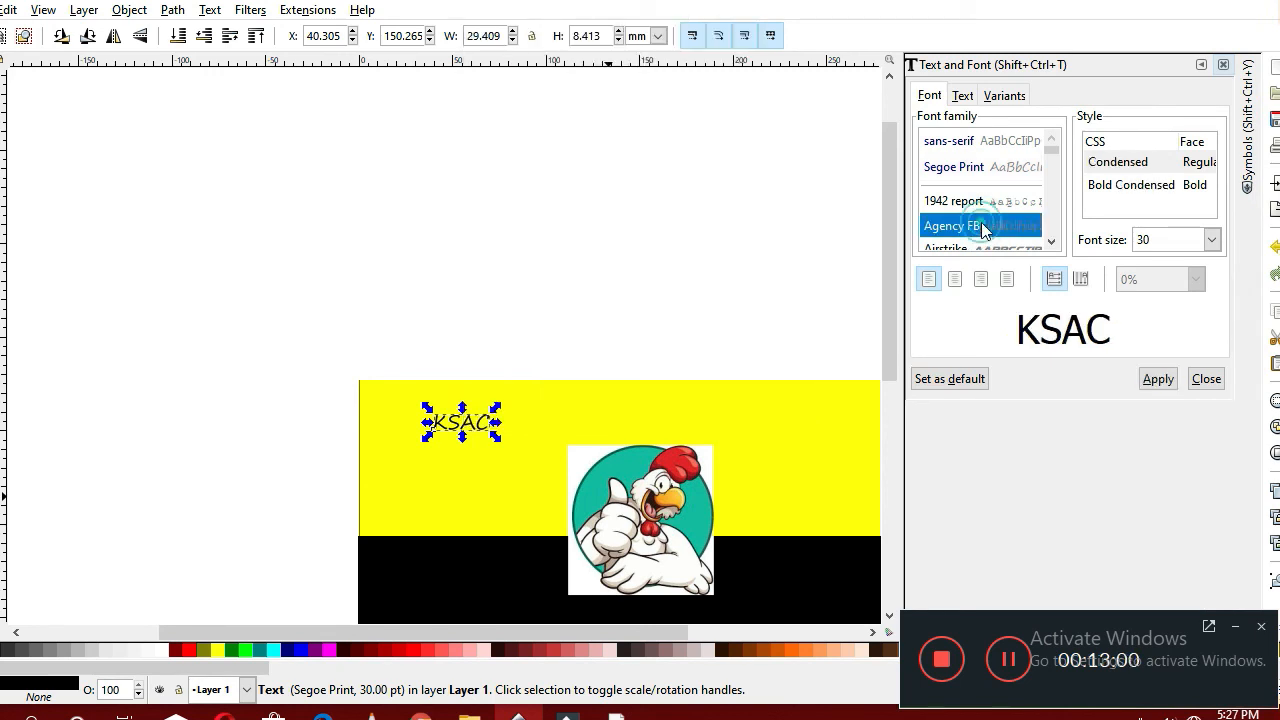
click(940, 379)
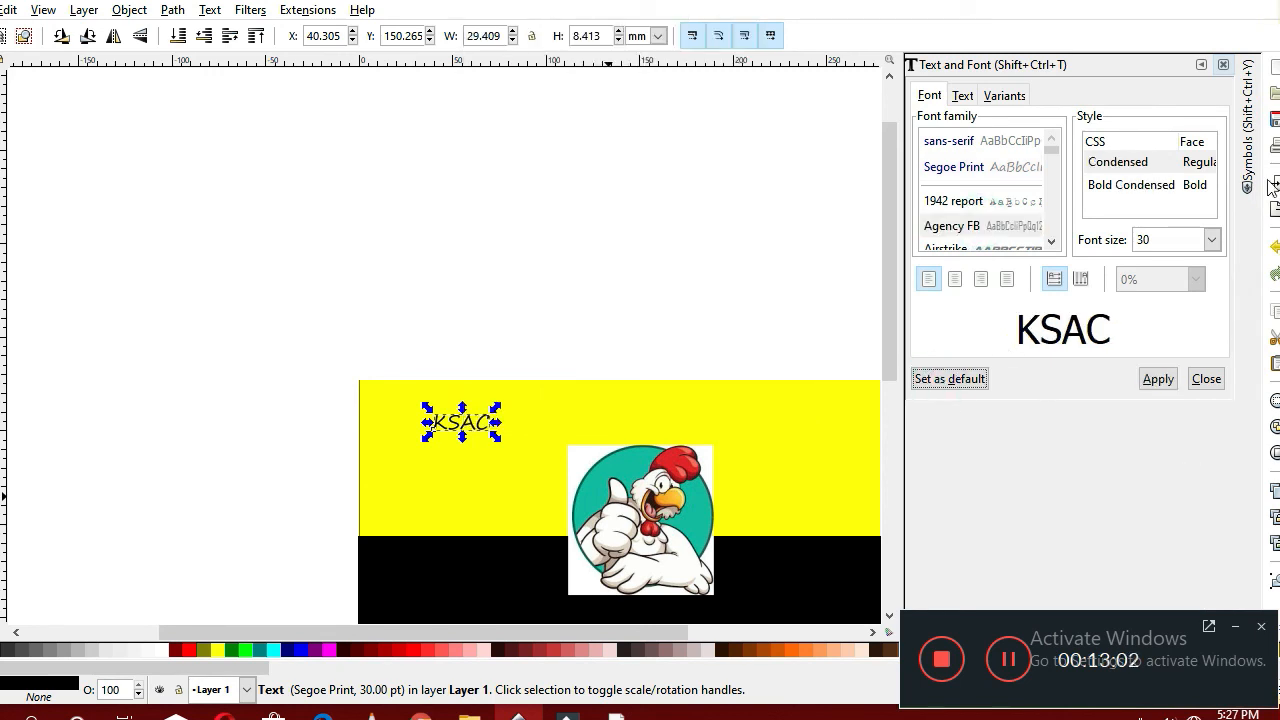
Try to apply the Agency FB Bold Condensed style to the "KSAC" text and close the font settings
click(1130, 188)
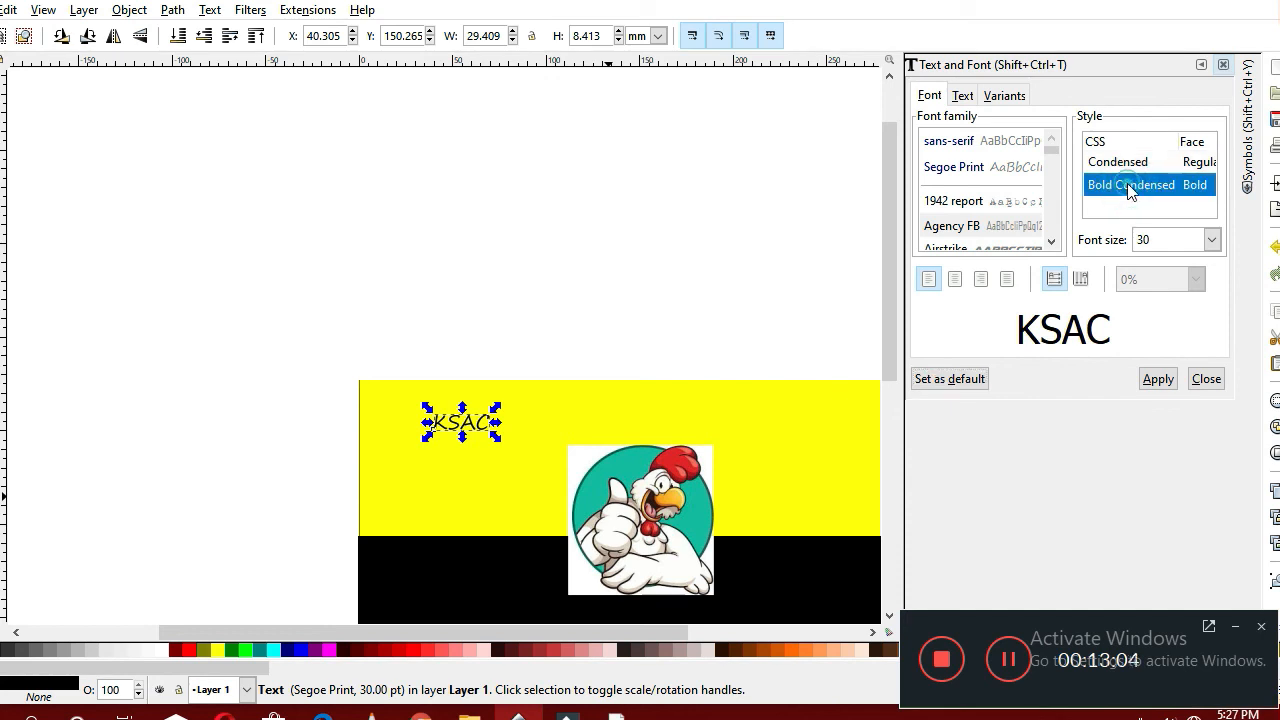
click(1133, 162)
click(1133, 186)
click(1156, 378)
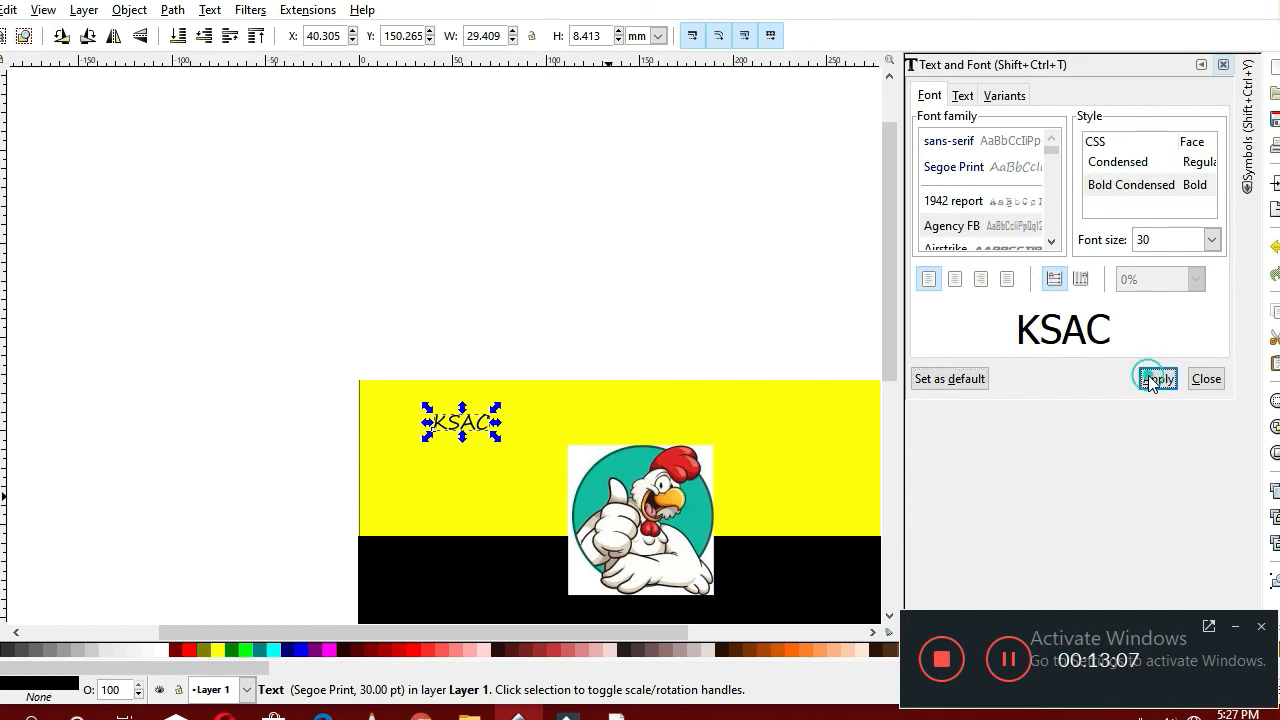
click(1224, 65)
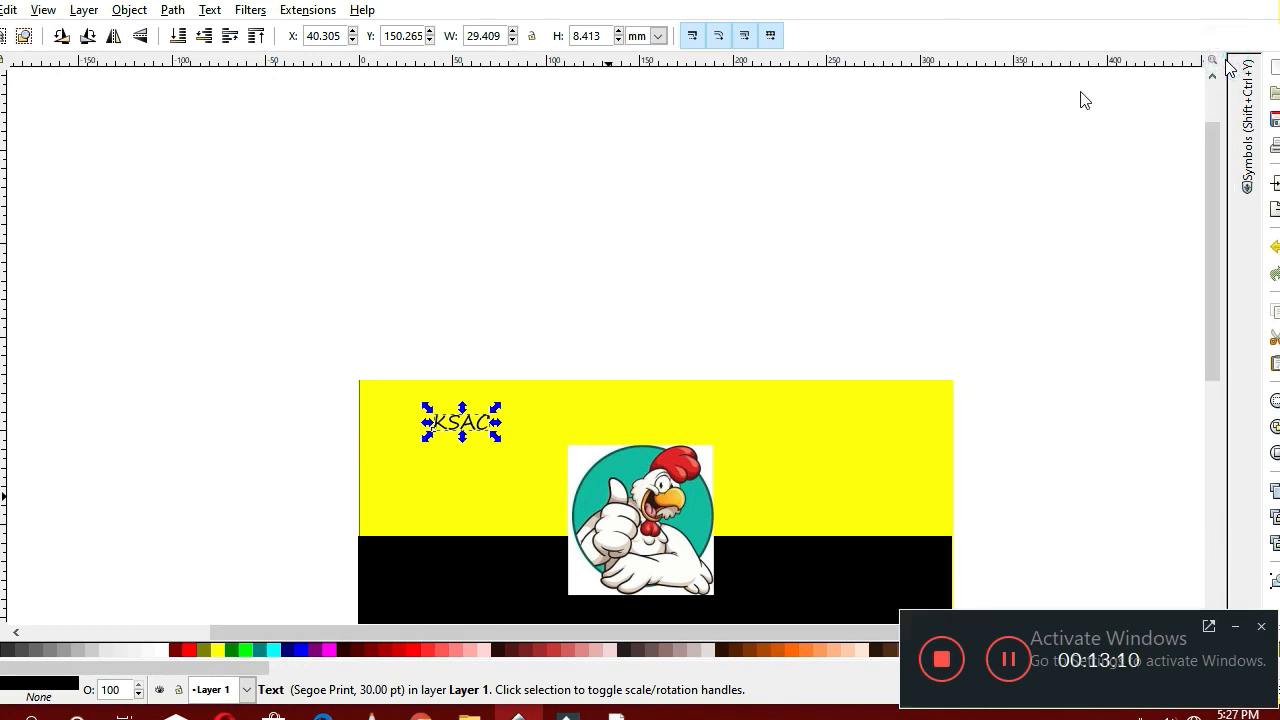
Try to reselect the "KSAC" text on the yellow area
click(477, 426)
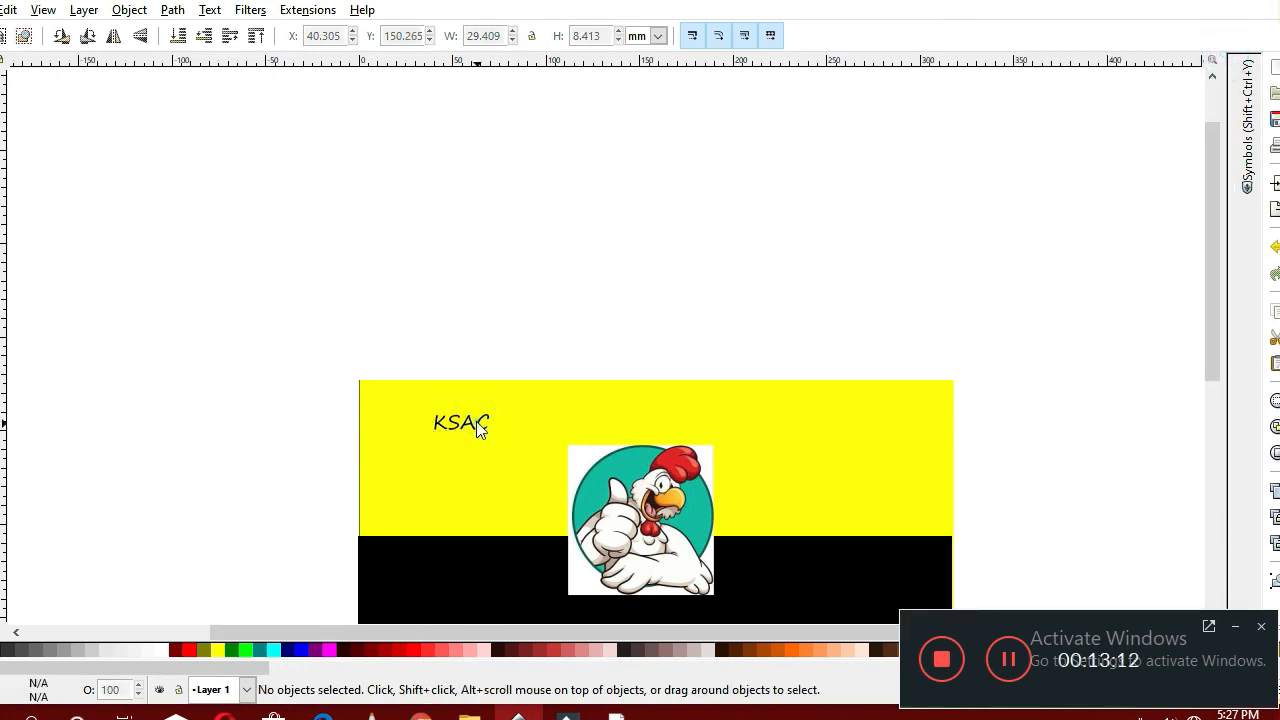
right_click(476, 423)
click(438, 421)
click(477, 411)
drag(276, 234, 682, 548)
click(469, 424)
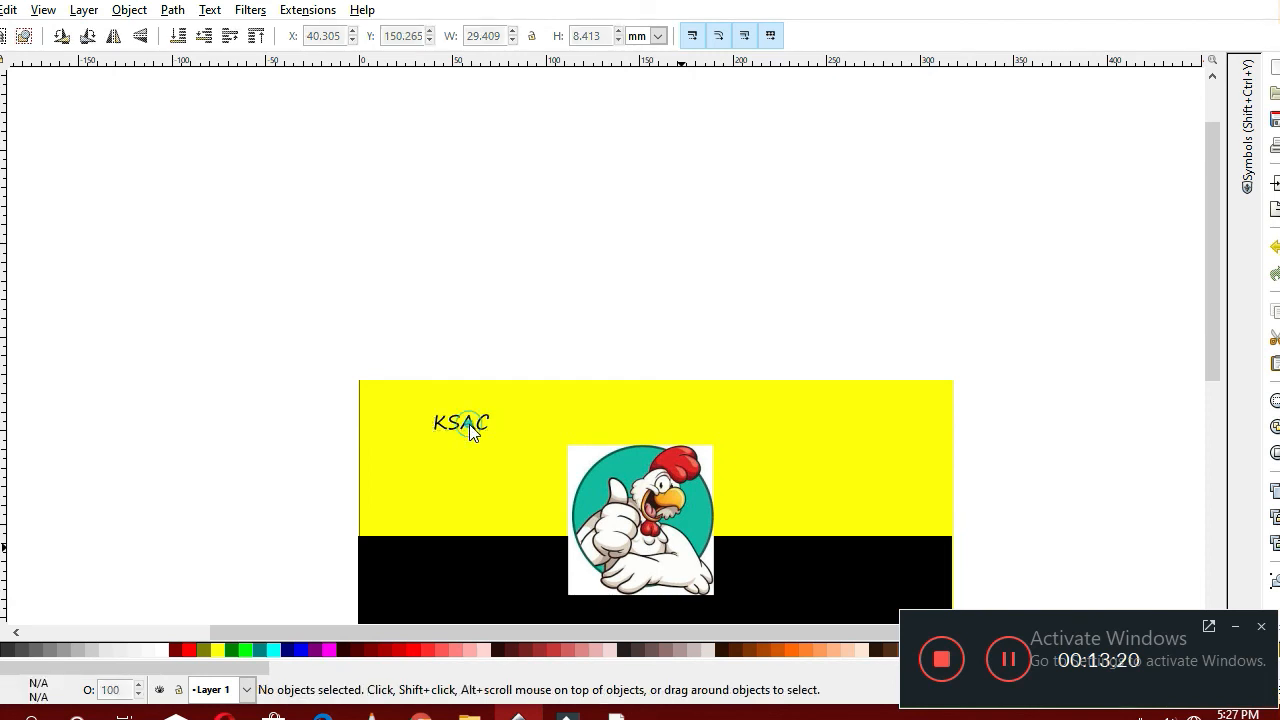